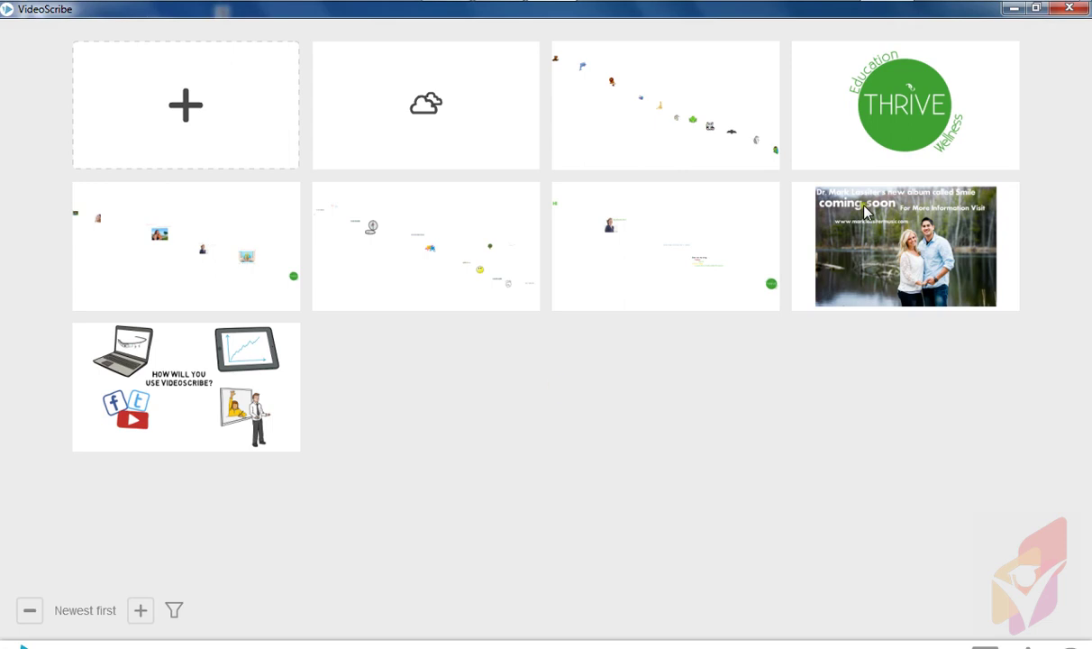
{"action": "left_click", "coordinate": [1015, 9]}
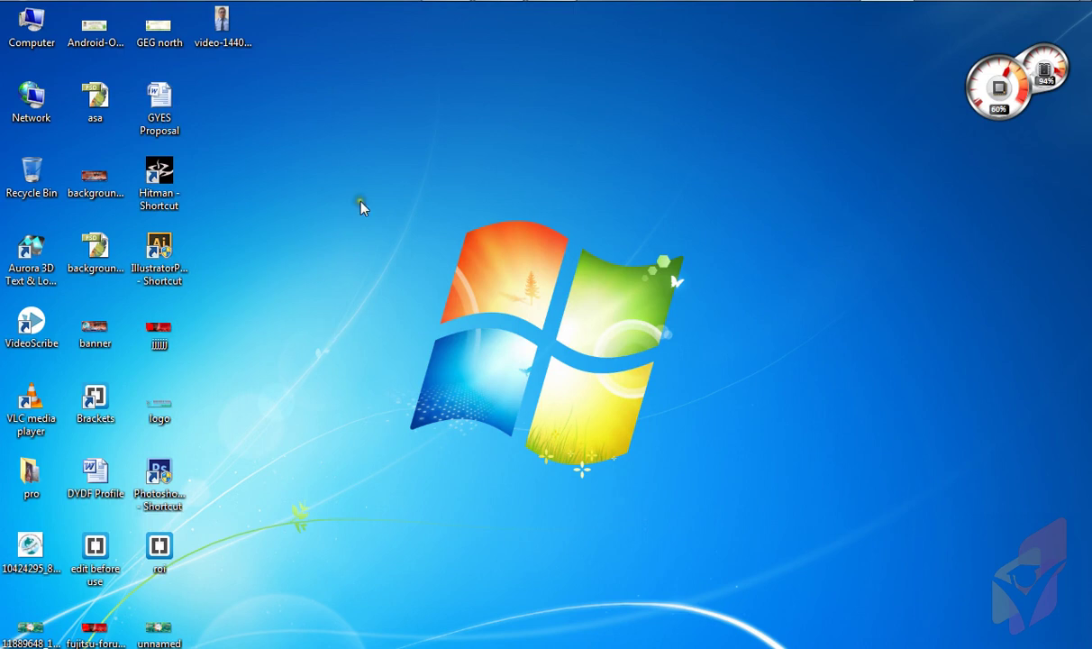
{"action": "mouse_move", "coordinate": [532, 7]}
{"action": "mouse_move", "coordinate": [555, 21]}
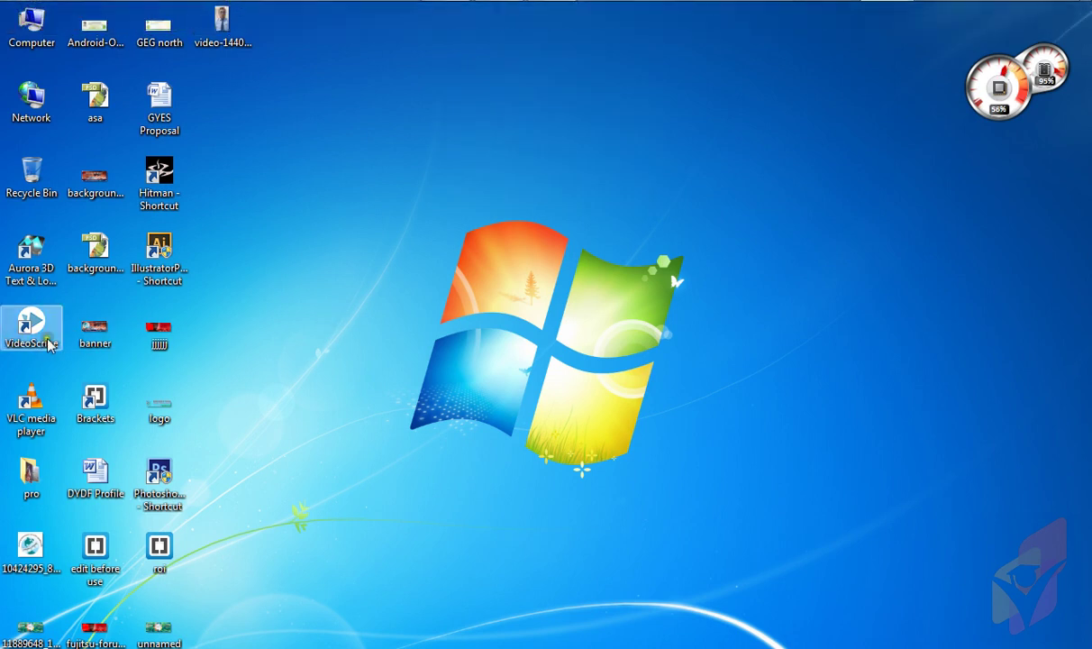
{"action": "left_click", "coordinate": [552, 16]}
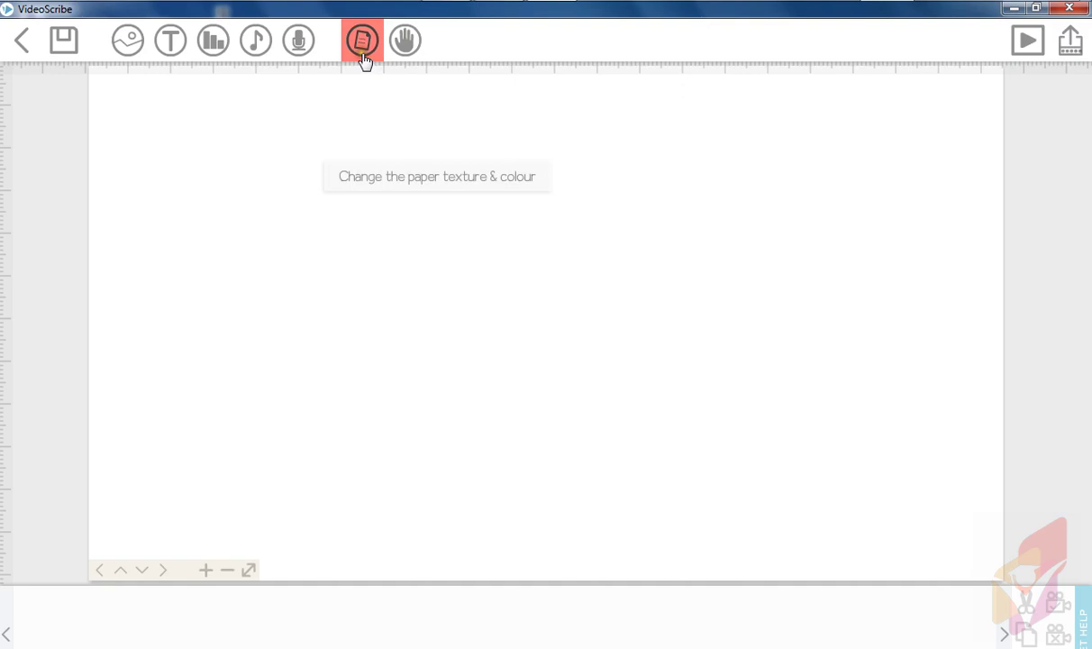
{"action": "mouse_move", "coordinate": [366, 290]}
{"action": "left_mouse_down"}
{"action": "mouse_move", "coordinate": [563, 319]}
{"action": "mouse_move", "coordinate": [383, 502]}
{"action": "mouse_move", "coordinate": [468, 380]}
{"action": "mouse_move", "coordinate": [599, 359]}
{"action": "mouse_move", "coordinate": [521, 345]}
{"action": "left_mouse_up"}
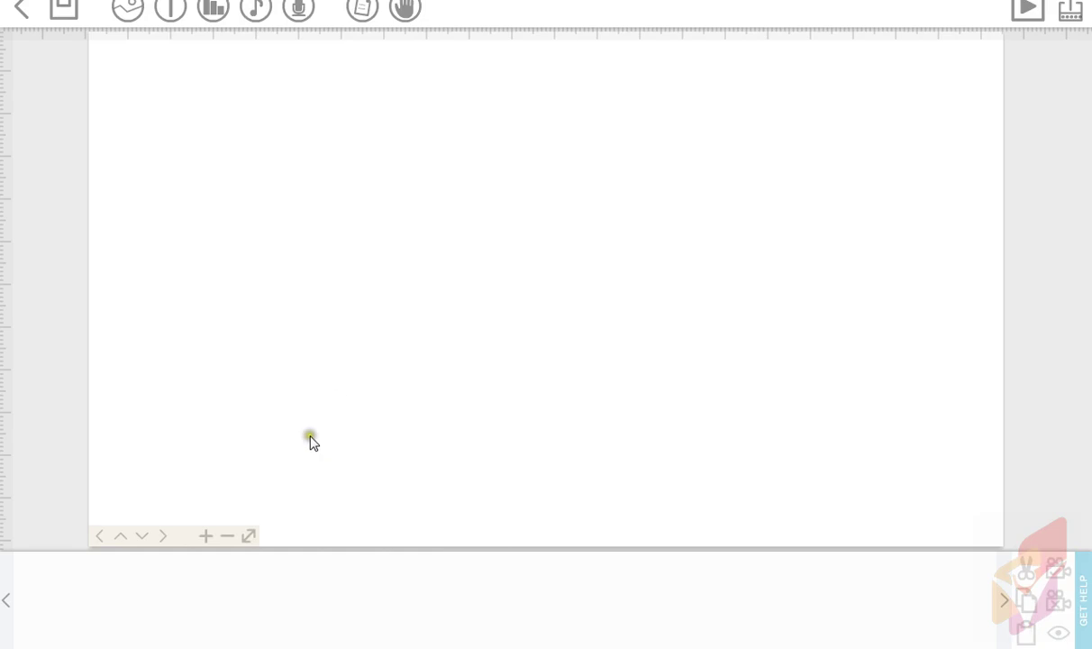
Step: Start adding an image to the blank scribe and switch from recent images to the image library
{"action": "left_click", "coordinate": [127, 9]}
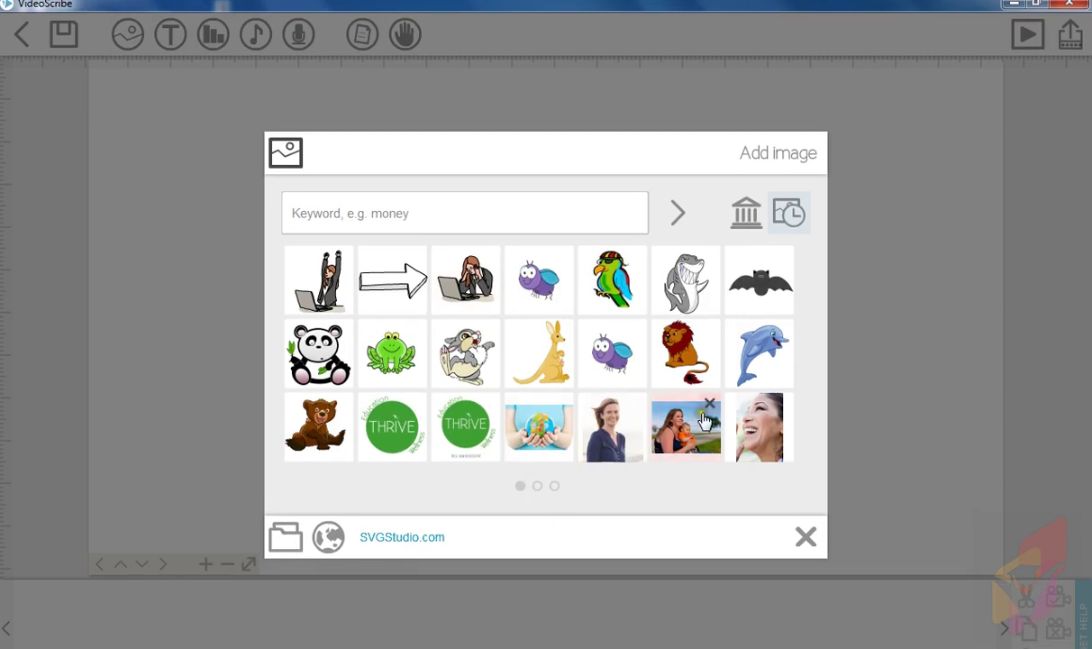
{"action": "left_click", "coordinate": [746, 223]}
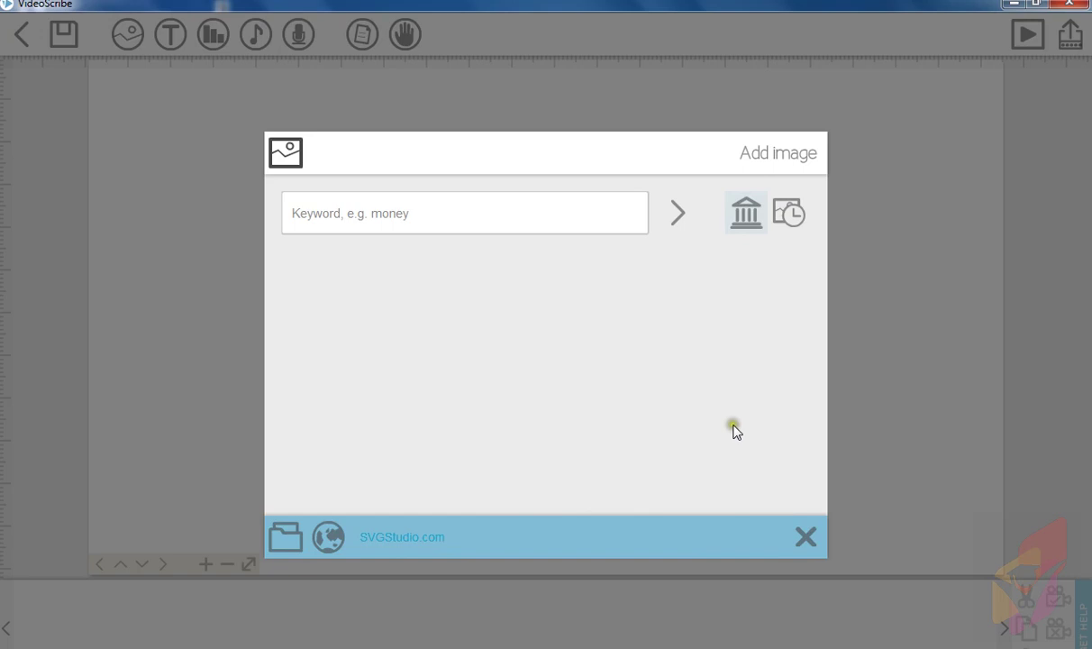
{"action": "mouse_move", "coordinate": [965, 3]}
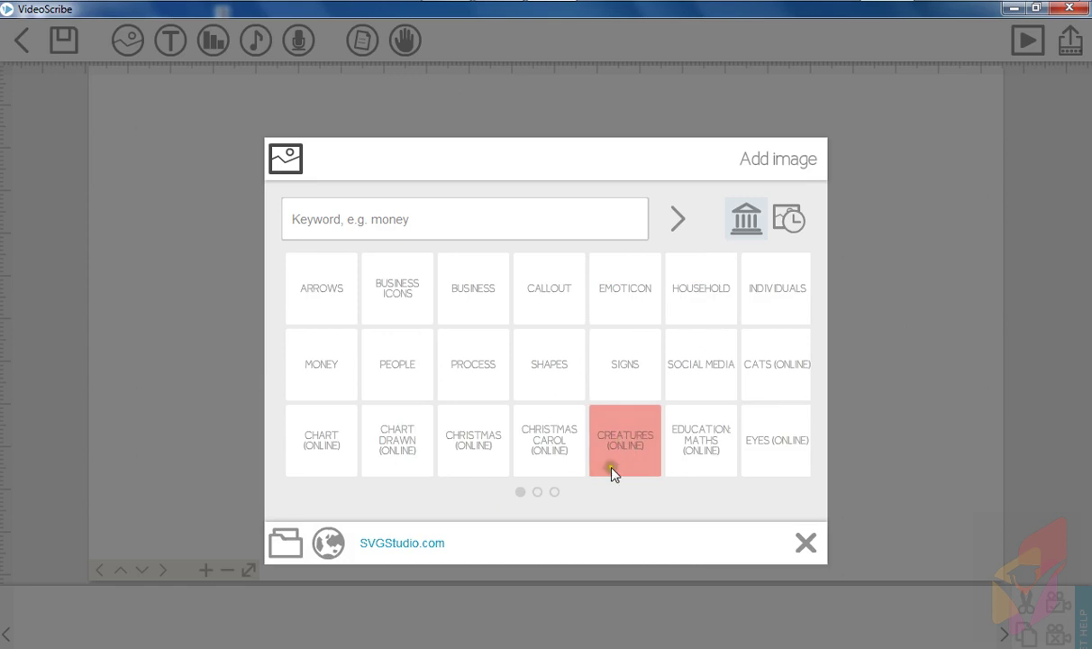
Step: Look through the image library's category pages, including the images in Animated Alphabet (Online)
{"action": "left_click", "coordinate": [538, 496]}
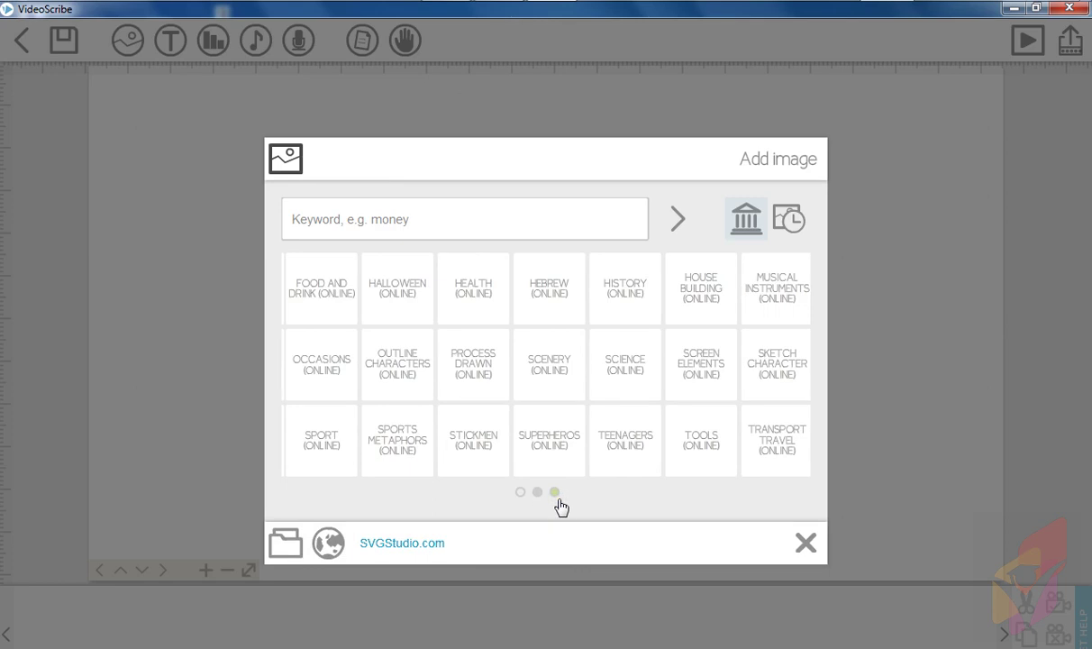
{"action": "left_click", "coordinate": [557, 500]}
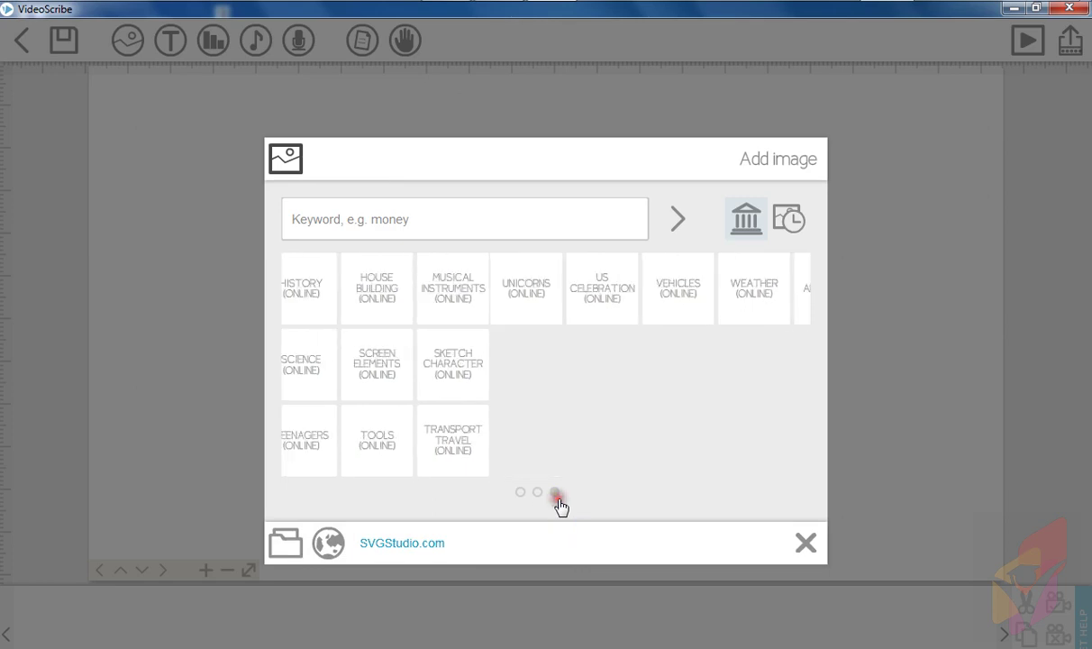
{"action": "left_click", "coordinate": [424, 219]}
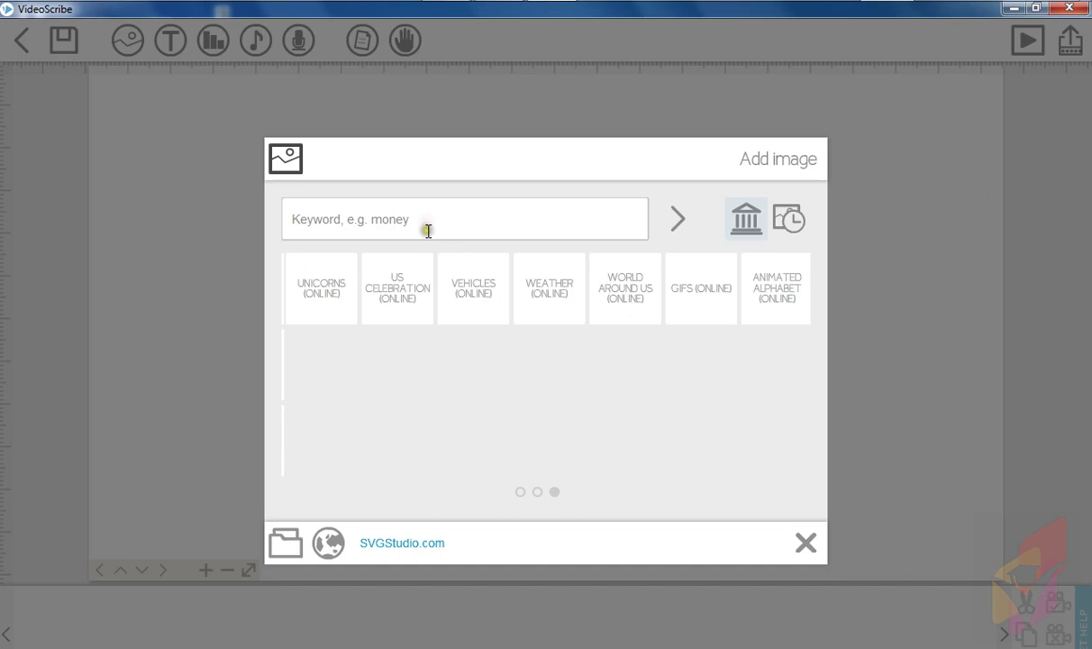
{"action": "left_click", "coordinate": [762, 304]}
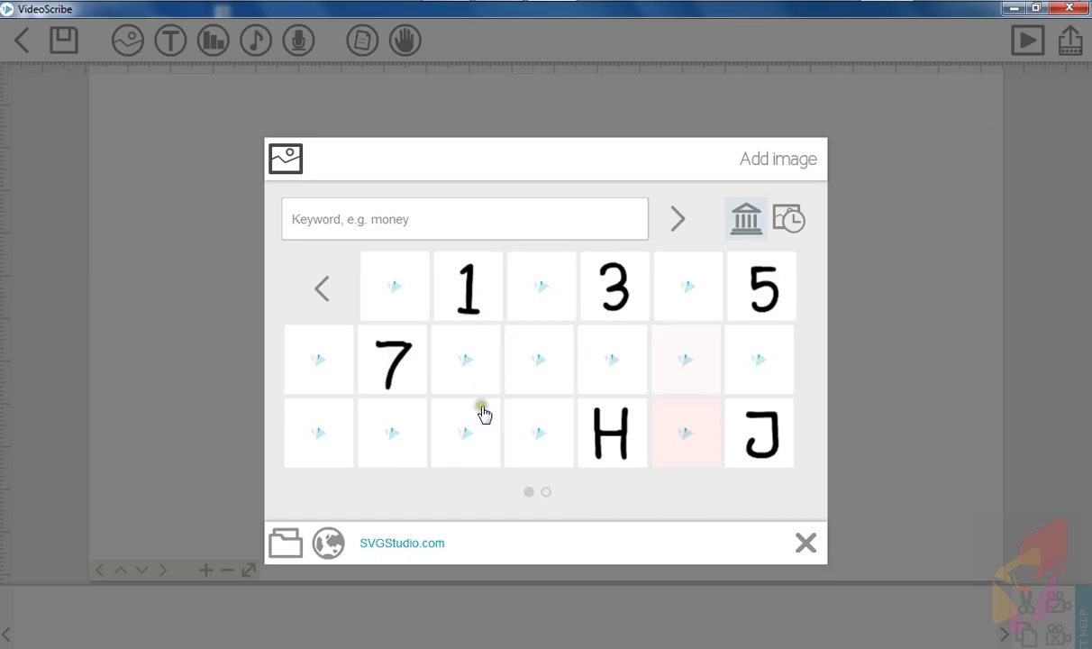
{"action": "left_click", "coordinate": [320, 286]}
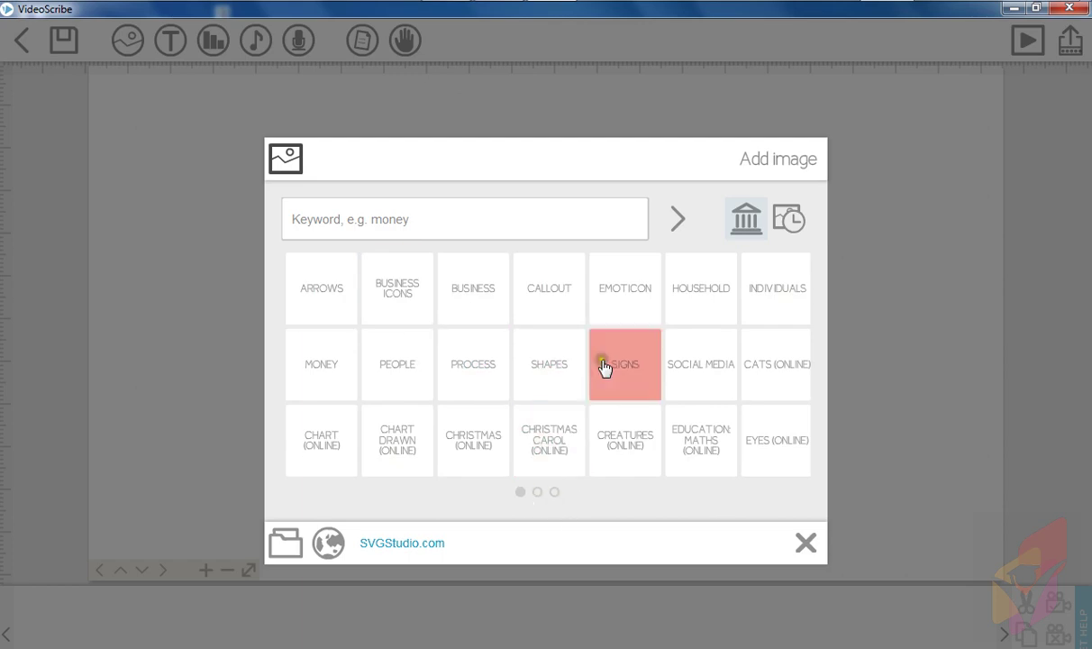
{"action": "left_click", "coordinate": [618, 326]}
{"action": "left_click", "coordinate": [321, 287]}
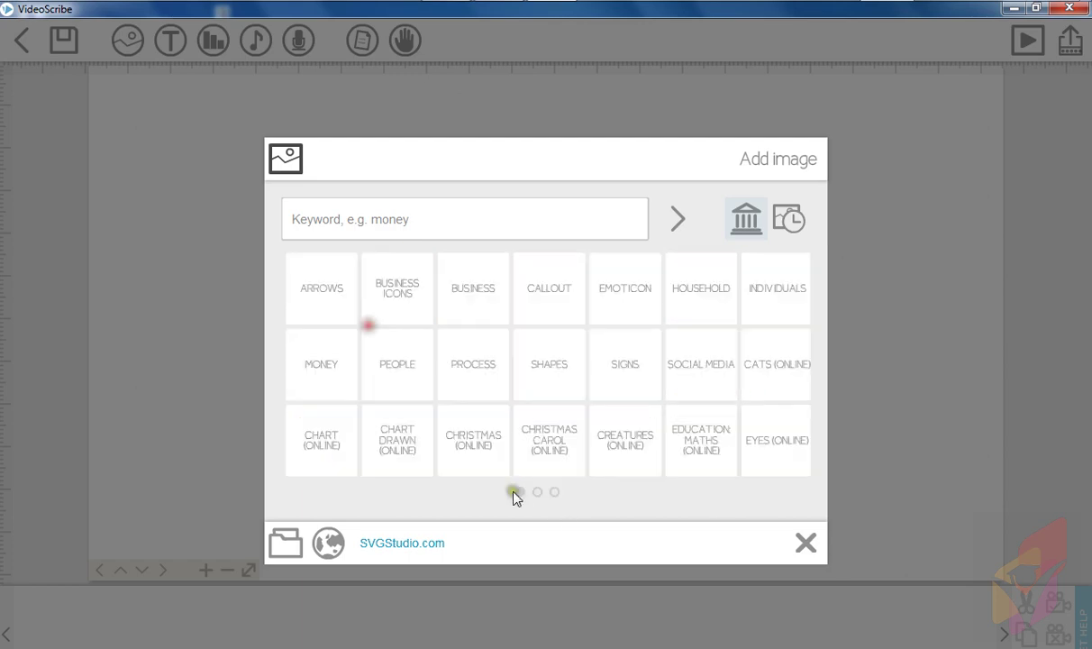
Step: Search the image library for "female"
{"action": "left_click", "coordinate": [495, 213]}
{"action": "type", "text": "female"}
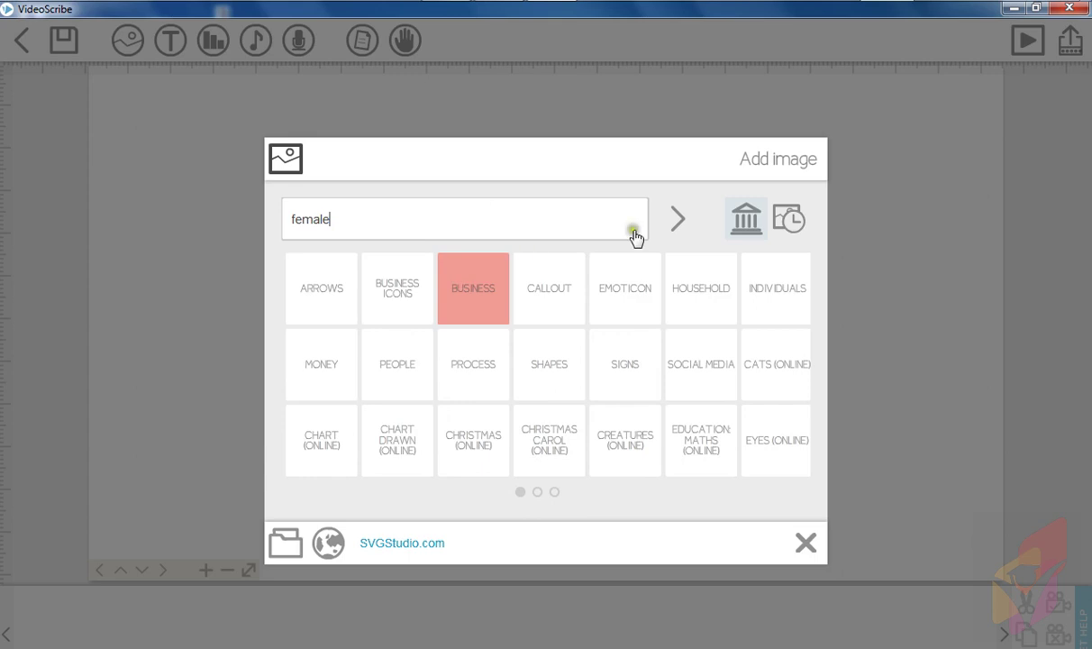
{"action": "key", "text": "Return"}
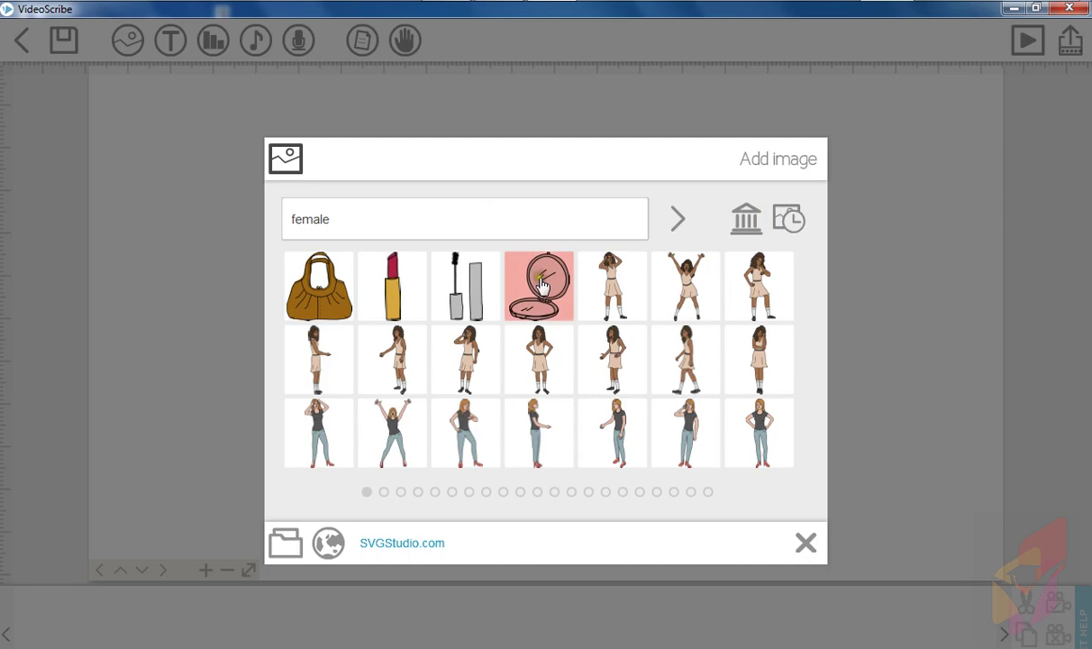
Step: Page through the "female" search results and return to the next-to-last page with the outline drawings of women
{"action": "left_click", "coordinate": [383, 496]}
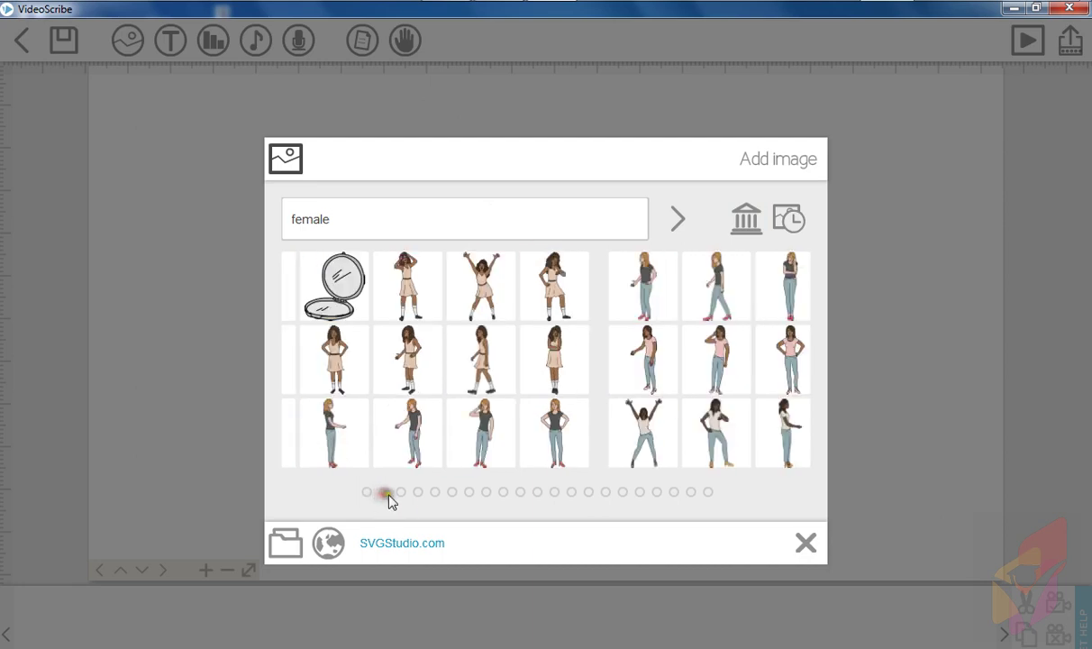
{"action": "left_click", "coordinate": [404, 495]}
{"action": "left_click", "coordinate": [419, 494]}
{"action": "left_click", "coordinate": [436, 494]}
{"action": "left_click", "coordinate": [452, 494]}
{"action": "left_click", "coordinate": [469, 493]}
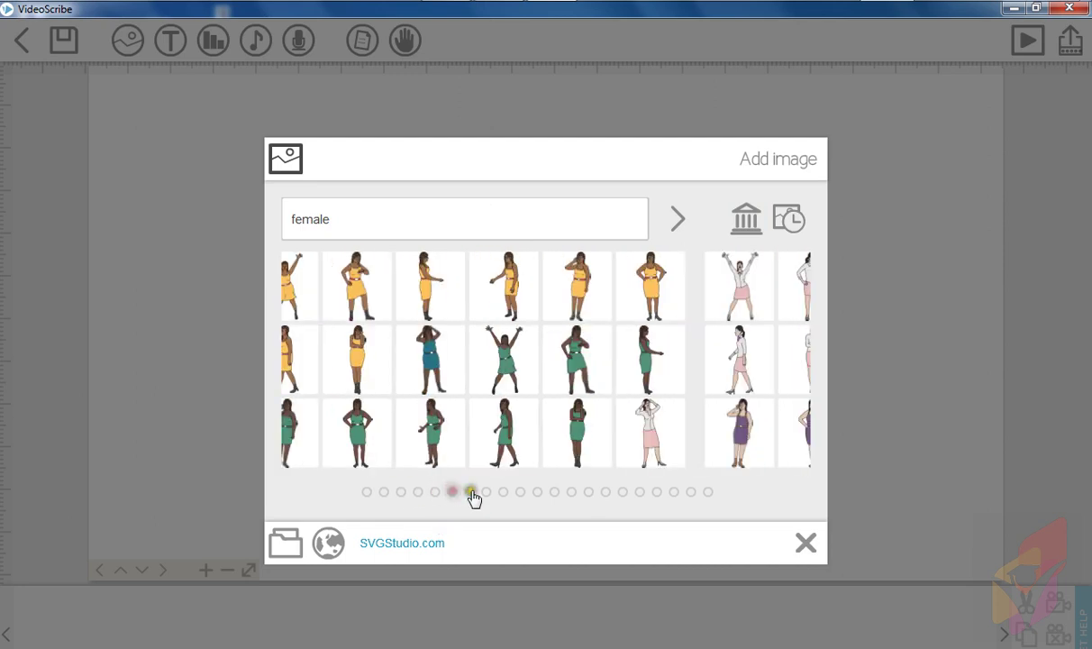
{"action": "left_click", "coordinate": [486, 493]}
{"action": "left_click", "coordinate": [504, 493]}
{"action": "left_click", "coordinate": [521, 493]}
{"action": "left_click", "coordinate": [538, 493]}
{"action": "left_click", "coordinate": [555, 493]}
{"action": "left_click", "coordinate": [573, 493]}
{"action": "left_click", "coordinate": [589, 493]}
{"action": "left_click", "coordinate": [607, 493]}
{"action": "left_click", "coordinate": [623, 493]}
{"action": "left_click", "coordinate": [641, 493]}
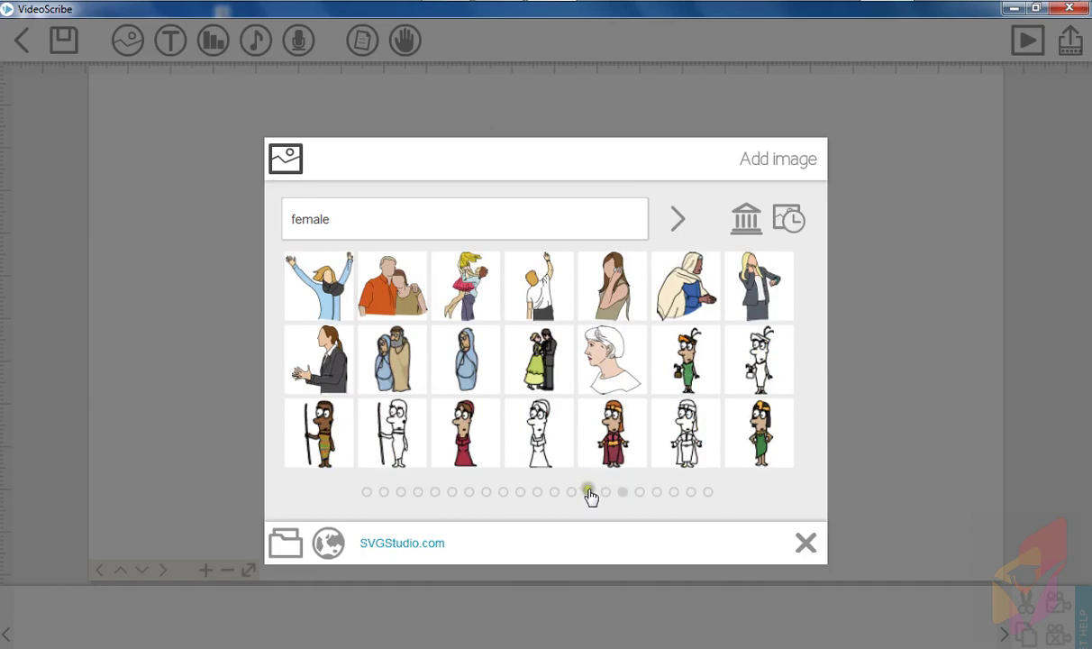
{"action": "left_click", "coordinate": [643, 496]}
{"action": "left_click", "coordinate": [660, 497]}
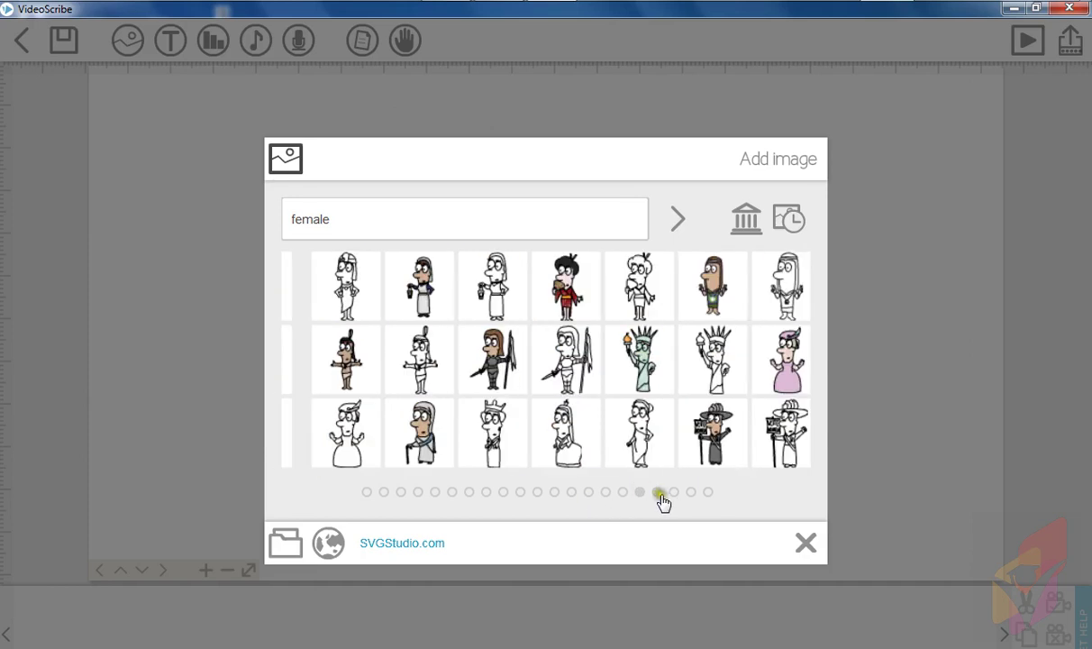
{"action": "left_click", "coordinate": [690, 498]}
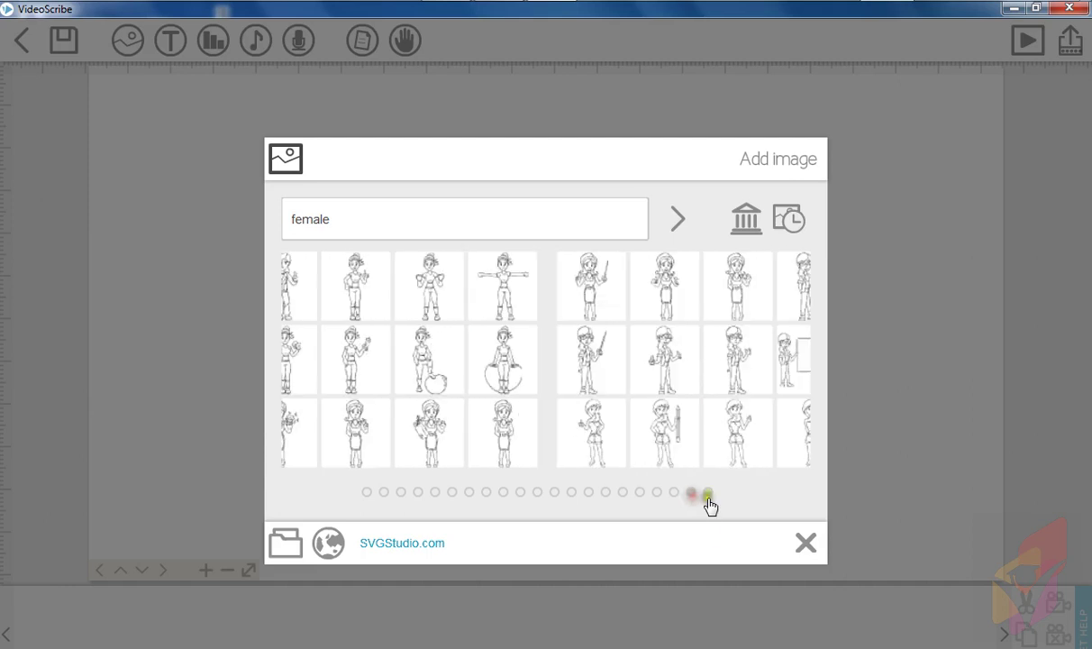
{"action": "left_click", "coordinate": [713, 498]}
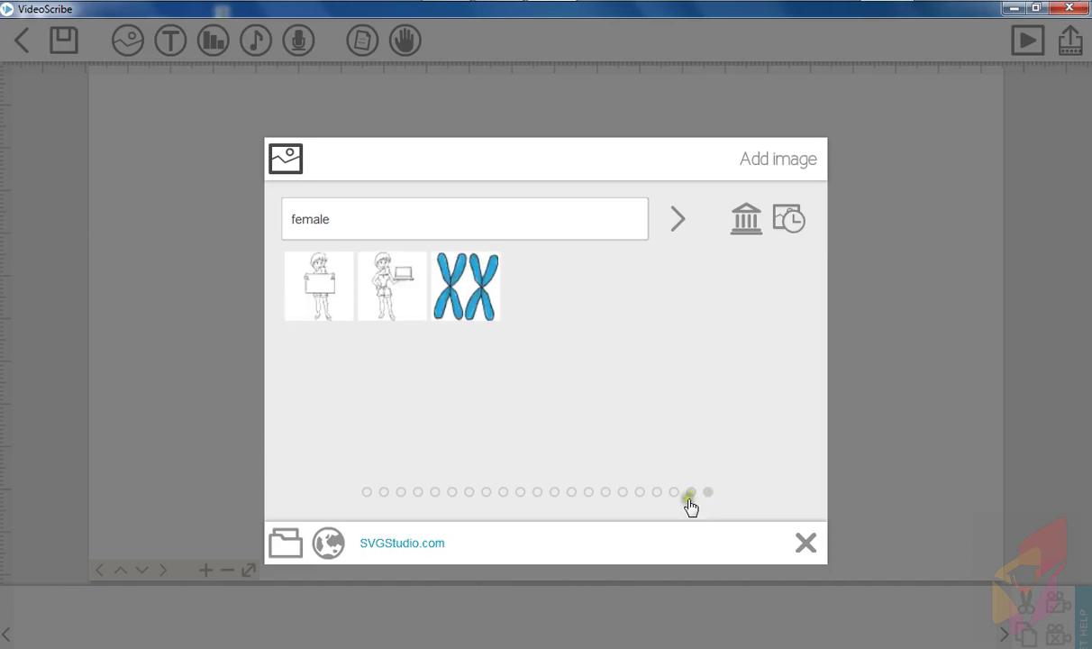
{"action": "left_click", "coordinate": [690, 498]}
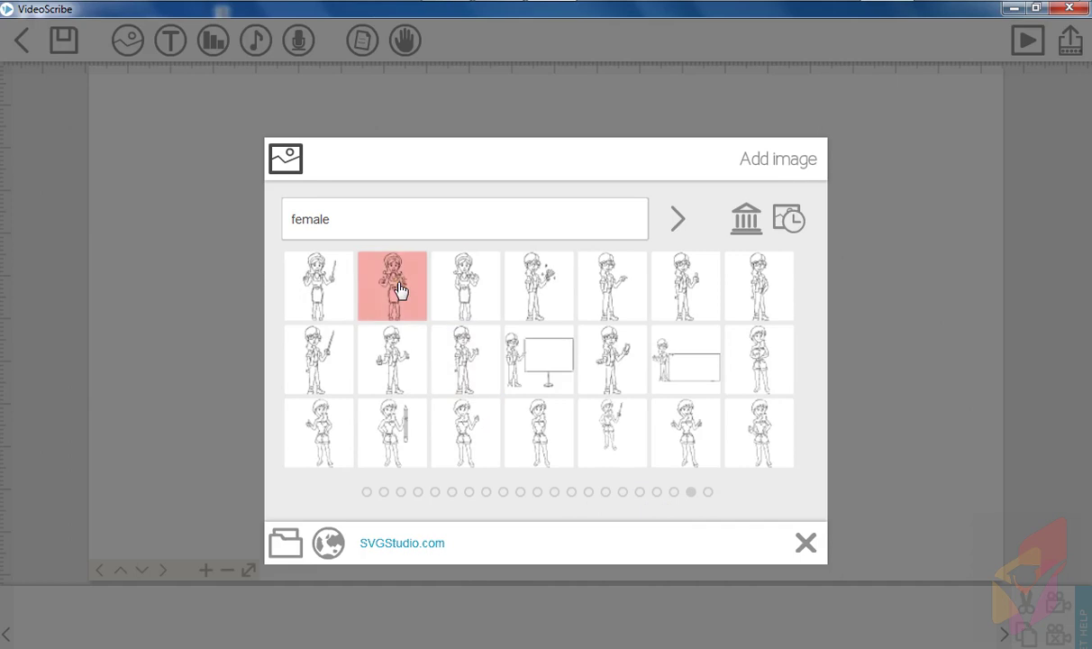
Step: Preview the drawing animation of the outlined woman with glasses in the second row's second image, and close the preview
{"action": "right_click", "coordinate": [388, 360]}
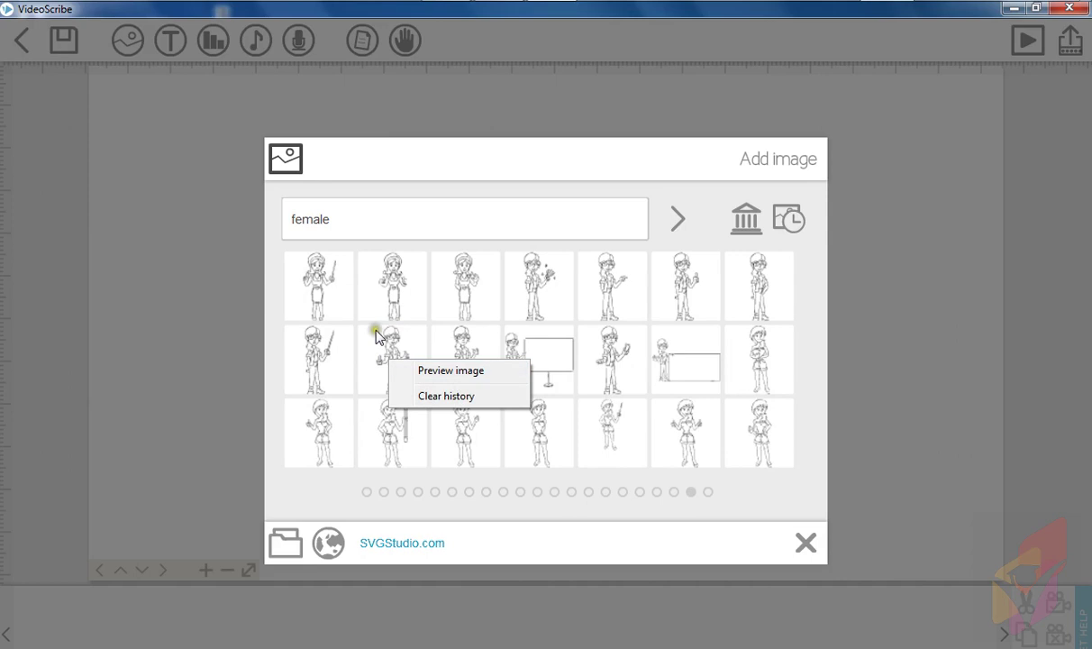
{"action": "right_click", "coordinate": [382, 349]}
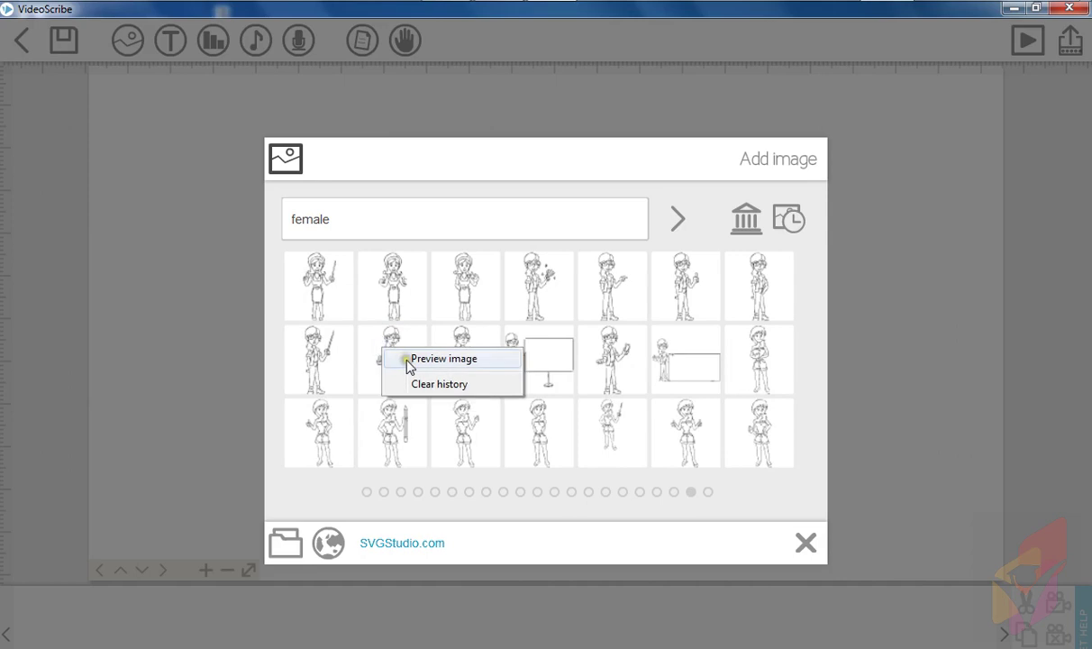
{"action": "left_click", "coordinate": [441, 359]}
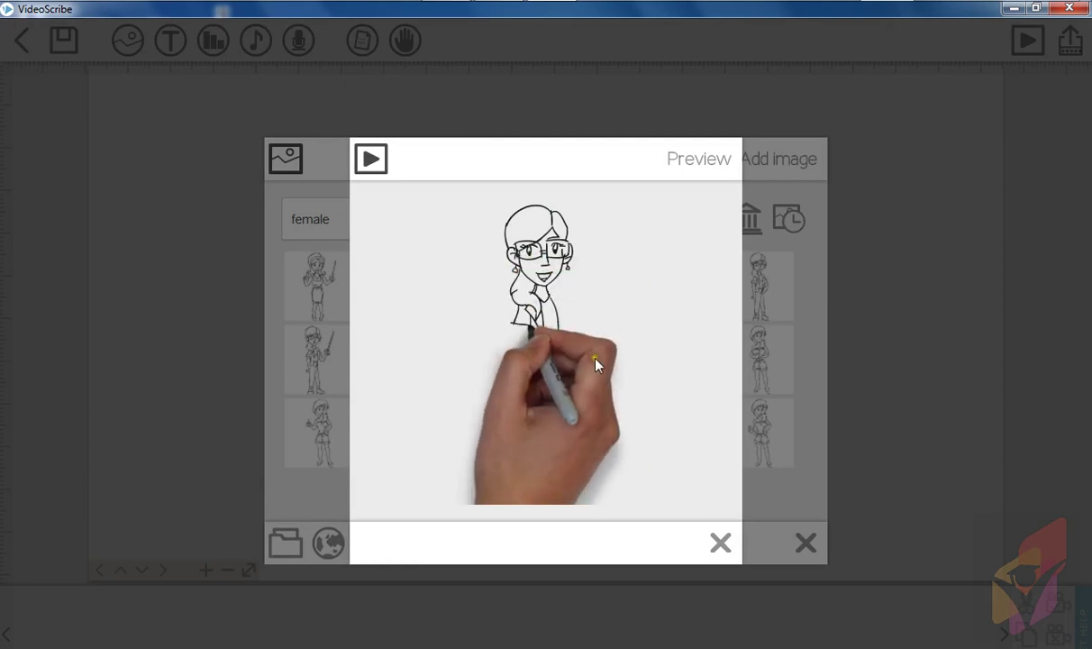
{"action": "left_click", "coordinate": [720, 535]}
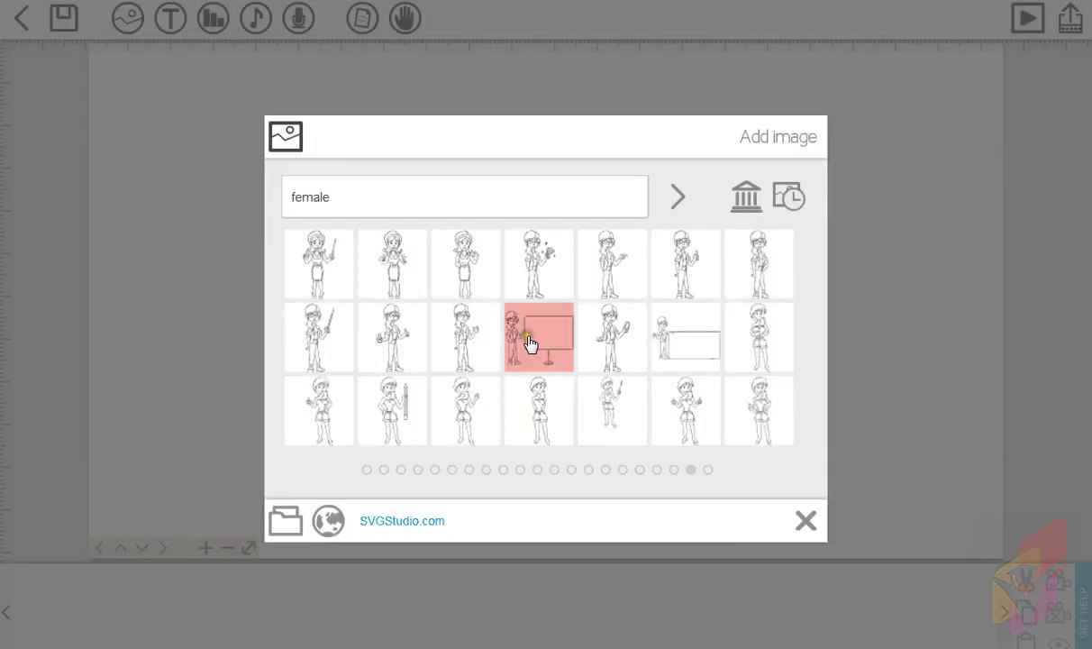
Step: Add the outline image of a woman beside a presentation board and move it toward the canvas's upper left
{"action": "left_click", "coordinate": [531, 344]}
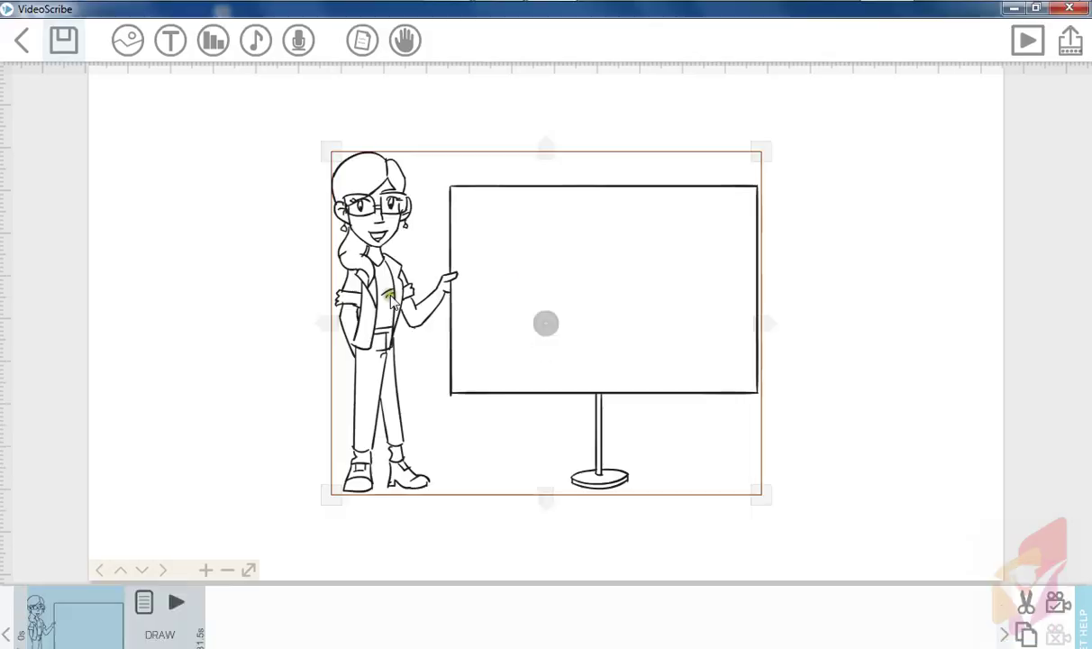
{"action": "left_click_drag", "start_coordinate": [541, 288], "coordinate": [395, 275]}
{"action": "left_click", "coordinate": [683, 294]}
{"action": "left_click", "coordinate": [484, 278]}
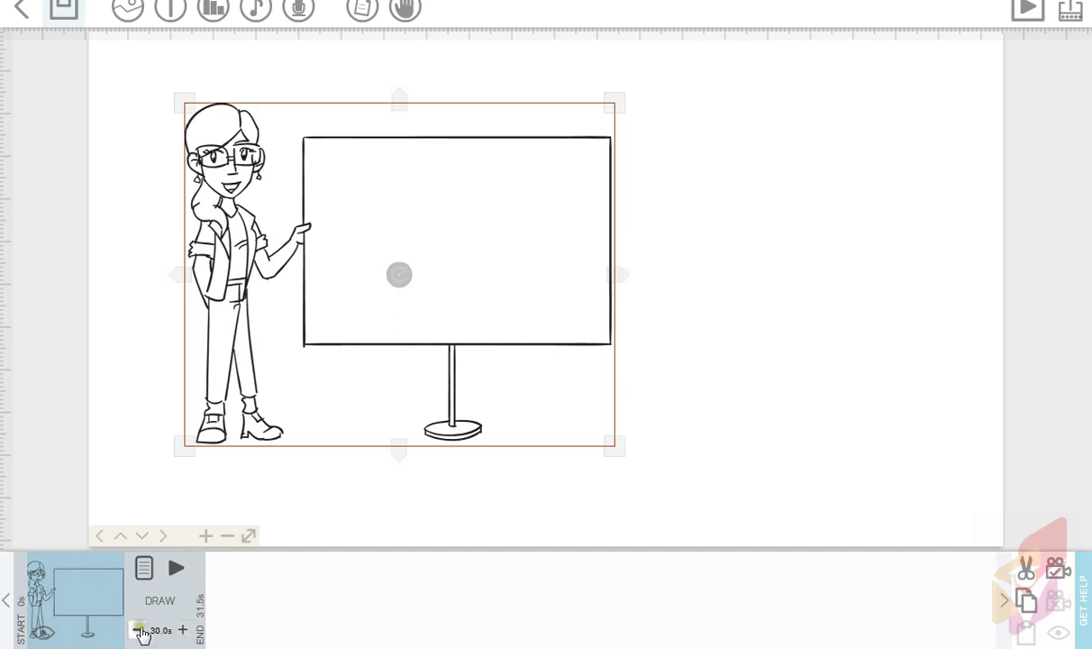
Step: Set the draw time of the woman-and-board image to 8 seconds
{"action": "left_click", "coordinate": [177, 630]}
{"action": "left_click", "coordinate": [159, 630]}
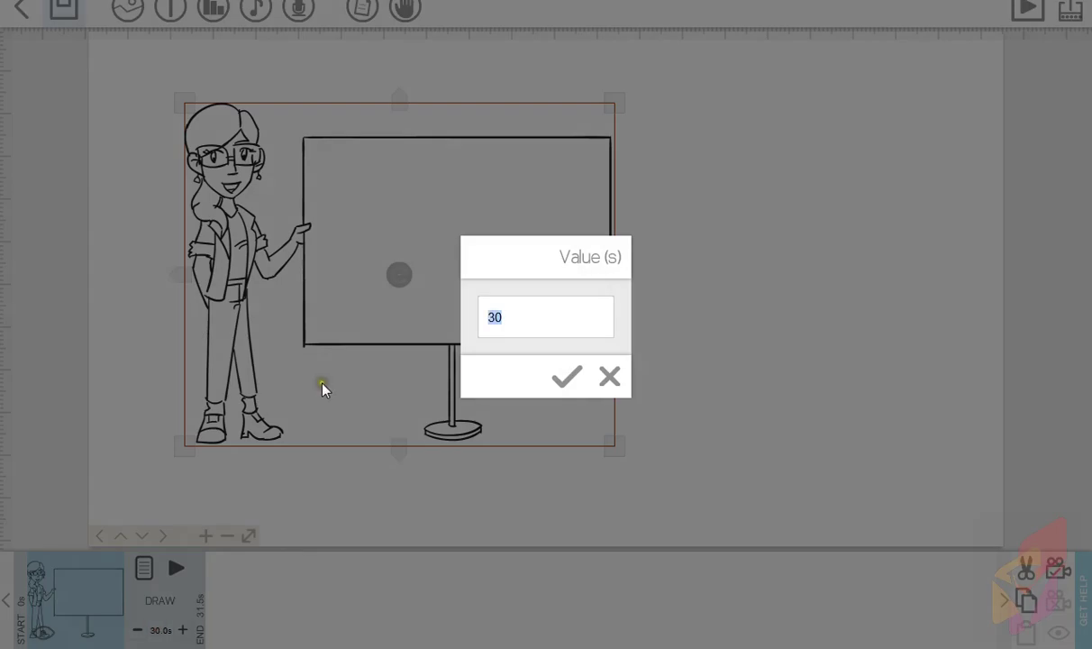
{"action": "type", "text": "5"}
{"action": "key", "text": "BackSpace"}
{"action": "type", "text": "7"}
{"action": "key", "text": "BackSpace"}
{"action": "type", "text": "18"}
{"action": "key", "text": "Return"}
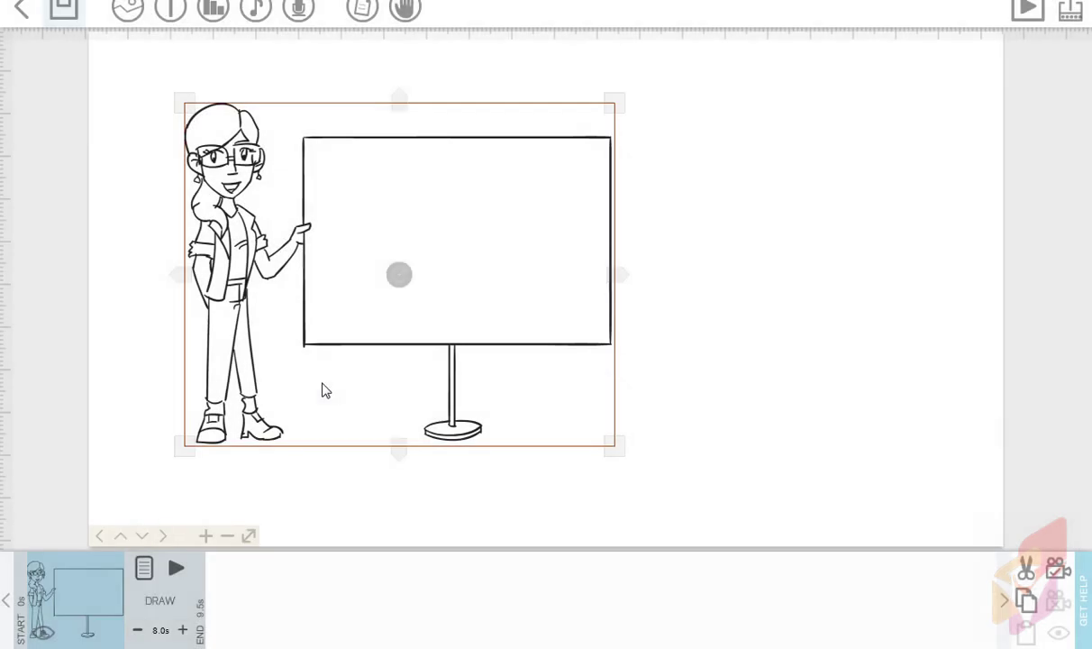
Step: Preview the drawing animation of the woman-and-board image, skip ahead to the finished drawing, and stop playback
{"action": "left_click", "coordinate": [176, 568]}
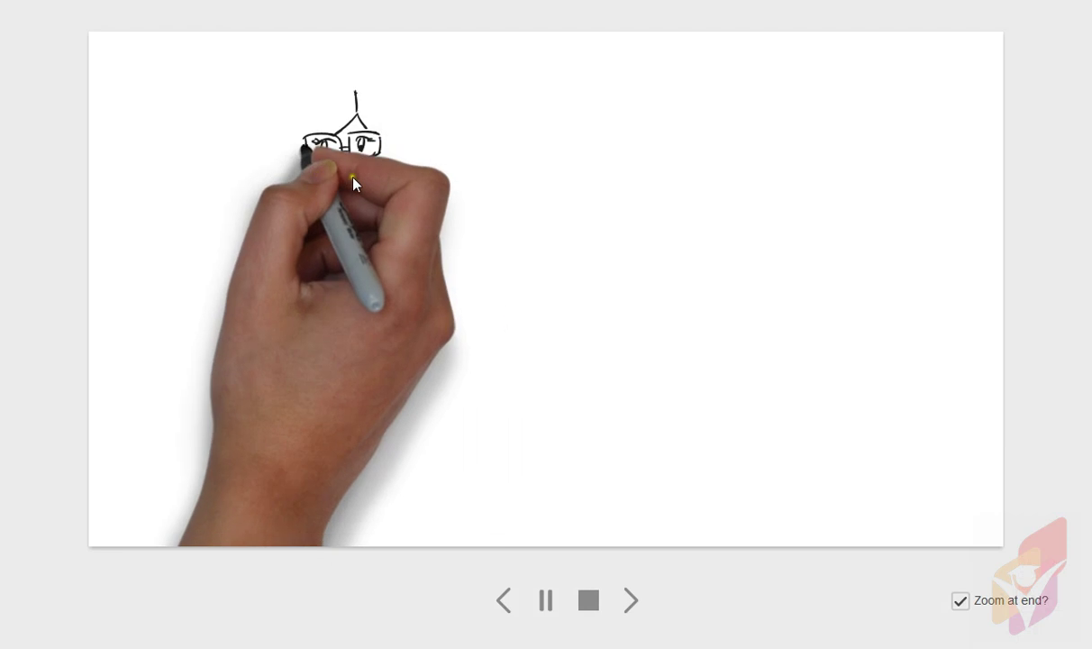
{"action": "left_click", "coordinate": [632, 601]}
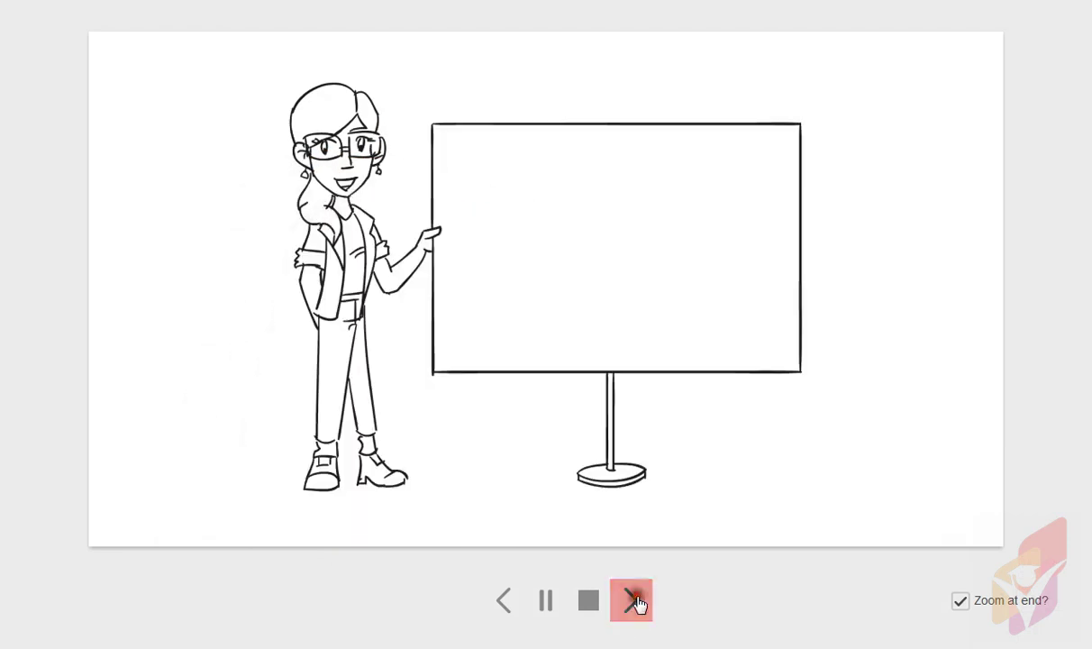
{"action": "left_click", "coordinate": [588, 600]}
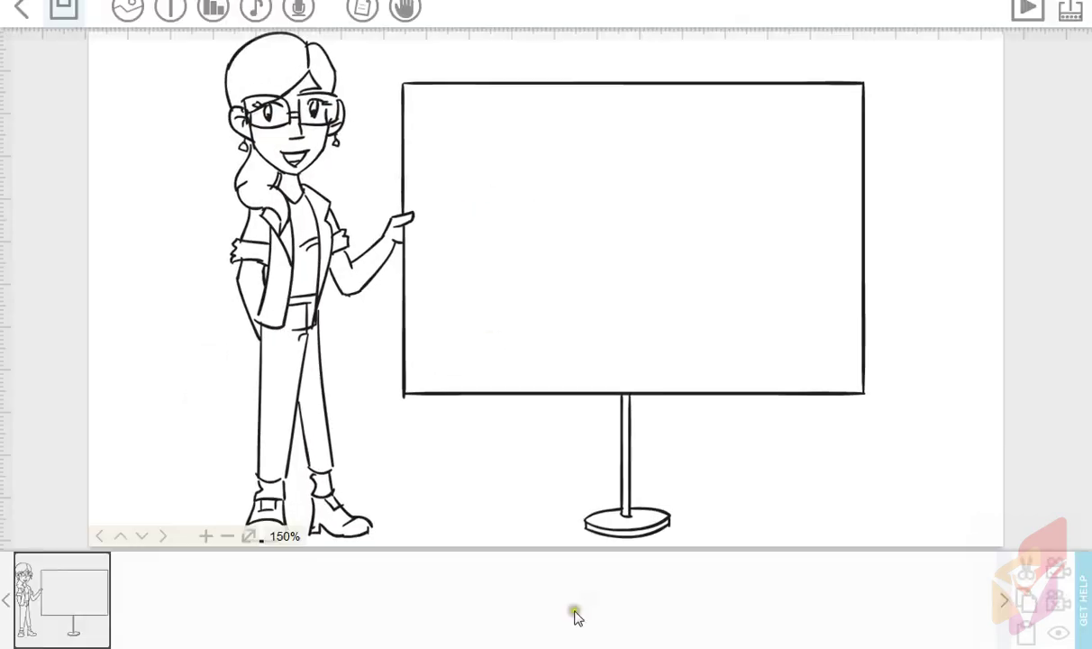
Step: Preview the drawing animation of the woman-and-board image, enable Zoom at end, and replay the preview
{"action": "left_click", "coordinate": [66, 610]}
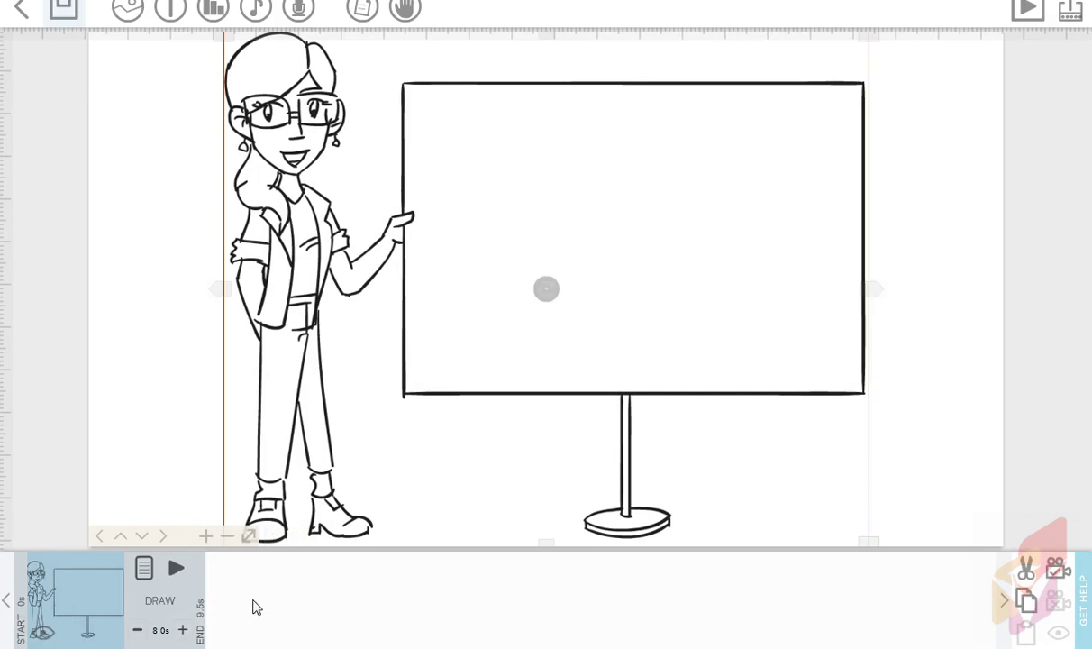
{"action": "left_click", "coordinate": [177, 569]}
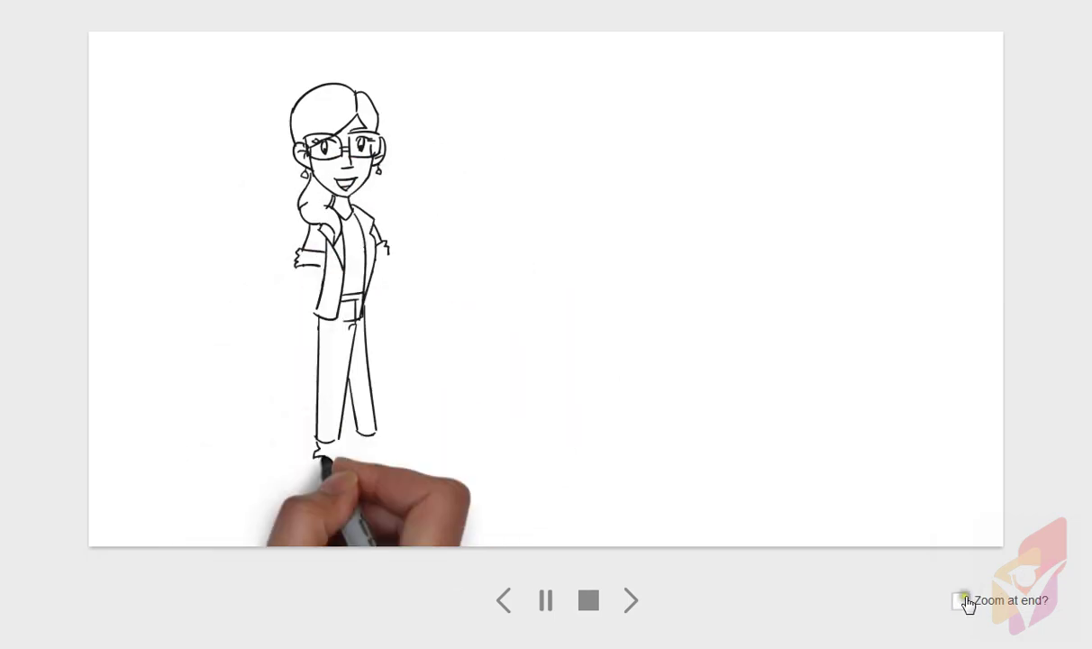
{"action": "left_click", "coordinate": [962, 601]}
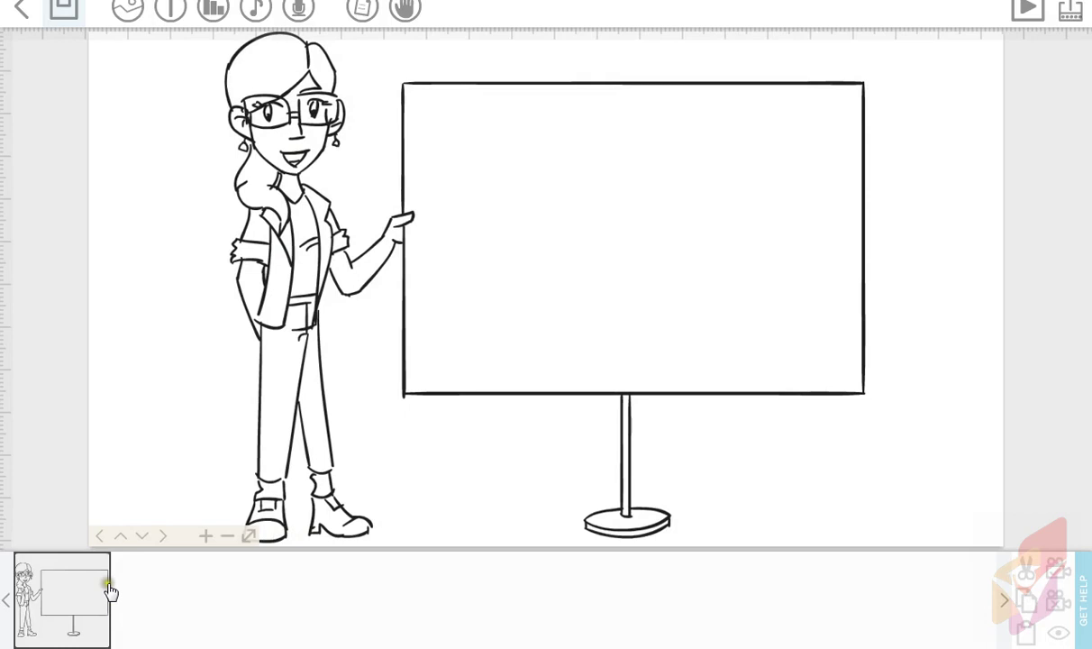
{"action": "left_click", "coordinate": [109, 580]}
{"action": "left_click", "coordinate": [176, 567]}
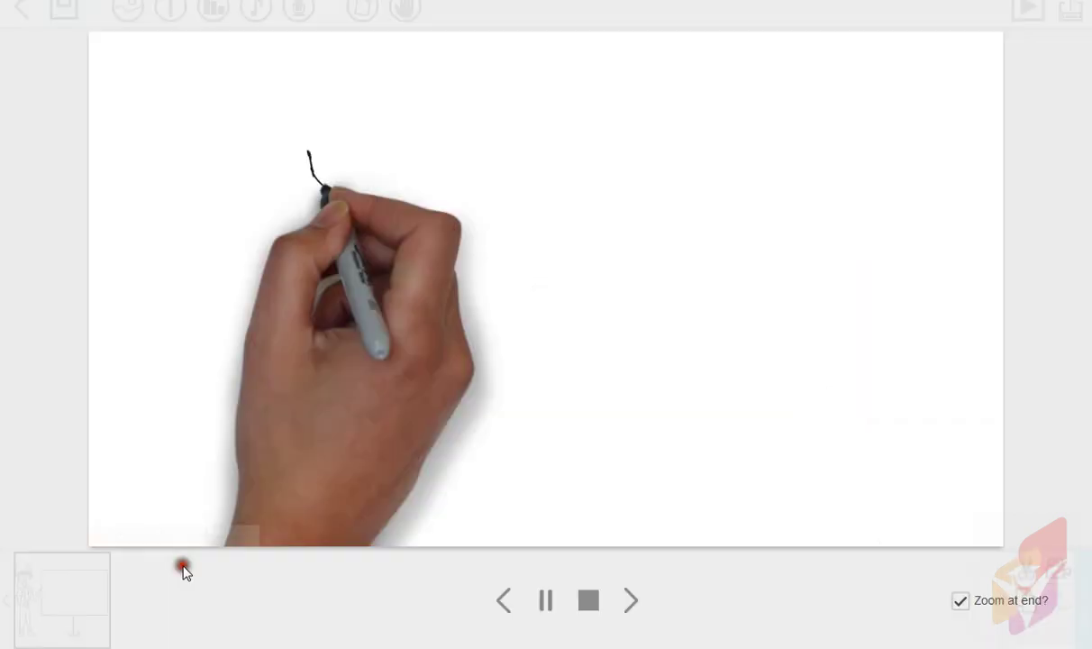
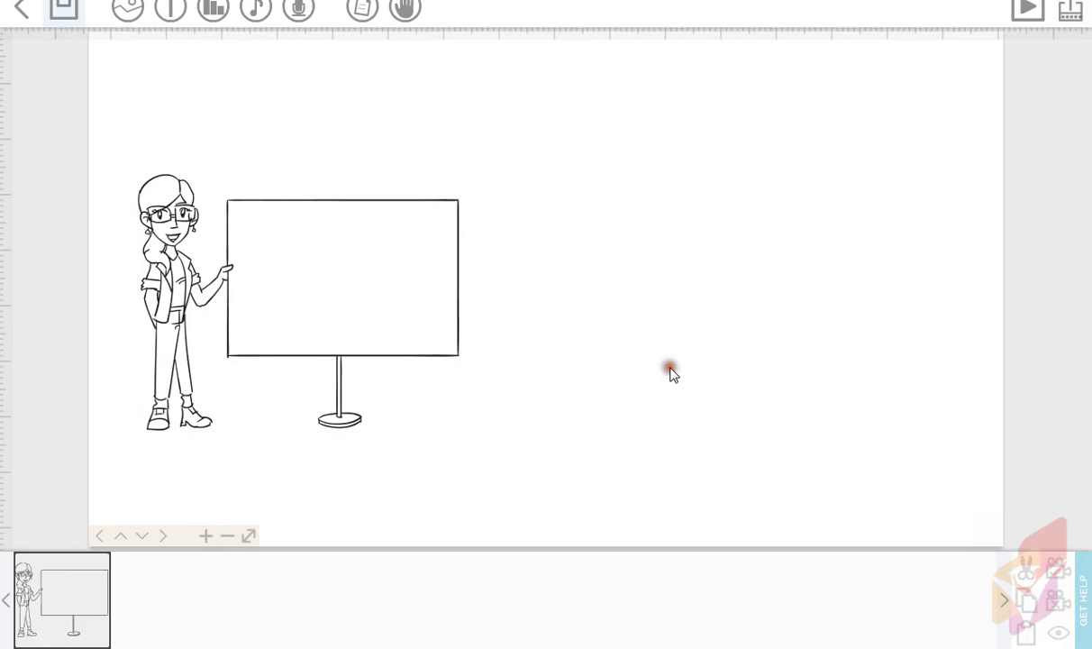
Step: Open the woman-and-board image's properties and change its brush to Serrated
{"action": "left_click", "coordinate": [94, 608]}
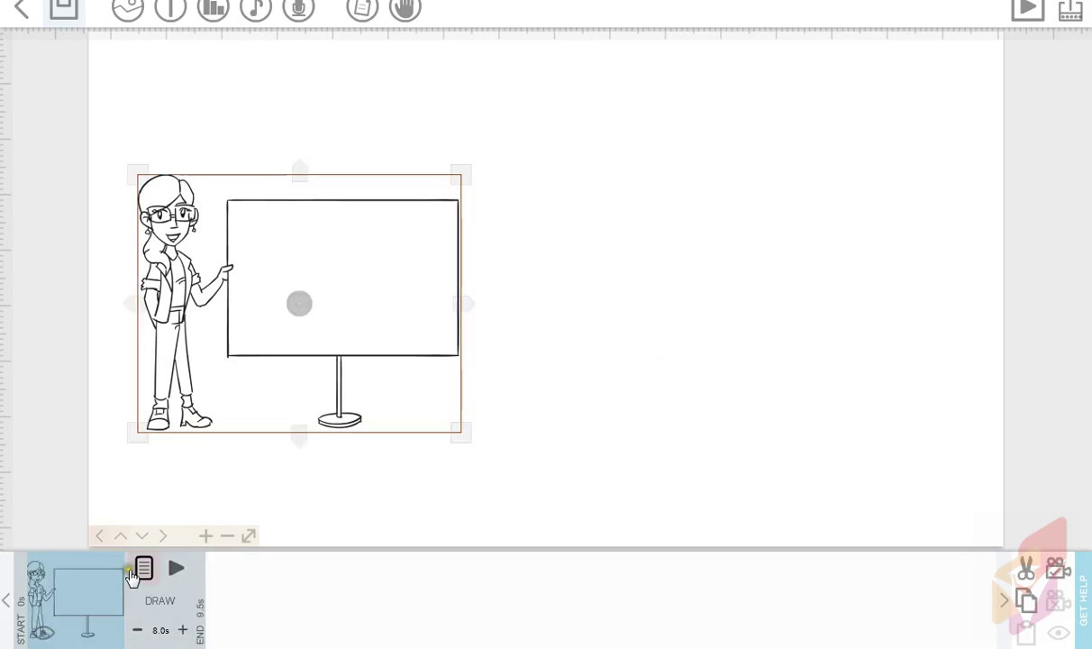
{"action": "left_click", "coordinate": [141, 570]}
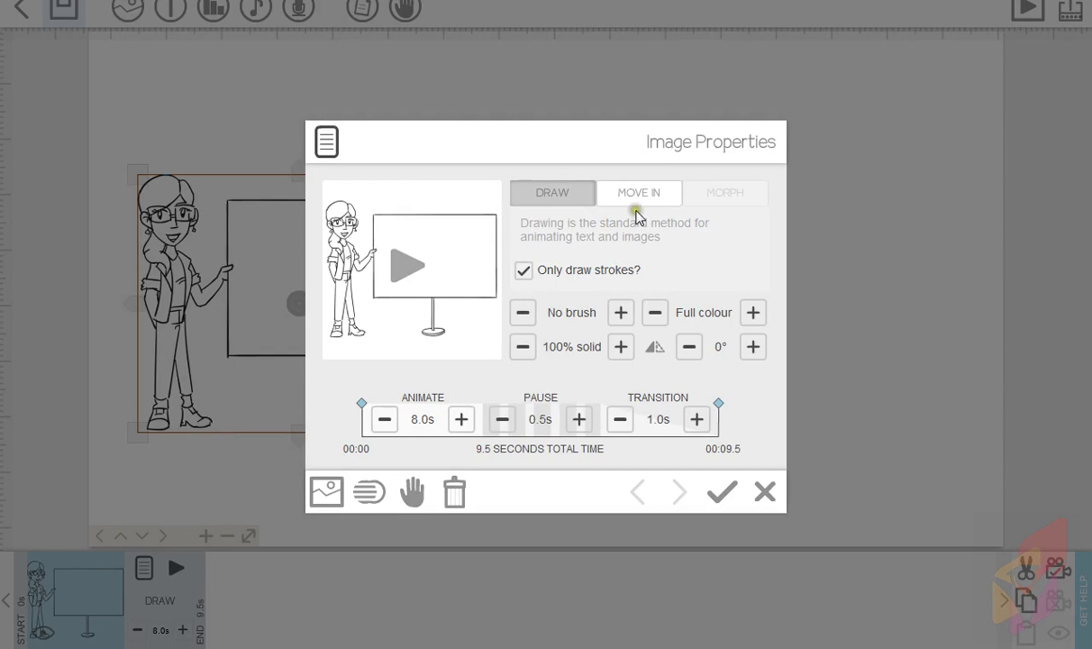
{"action": "left_click", "coordinate": [523, 313]}
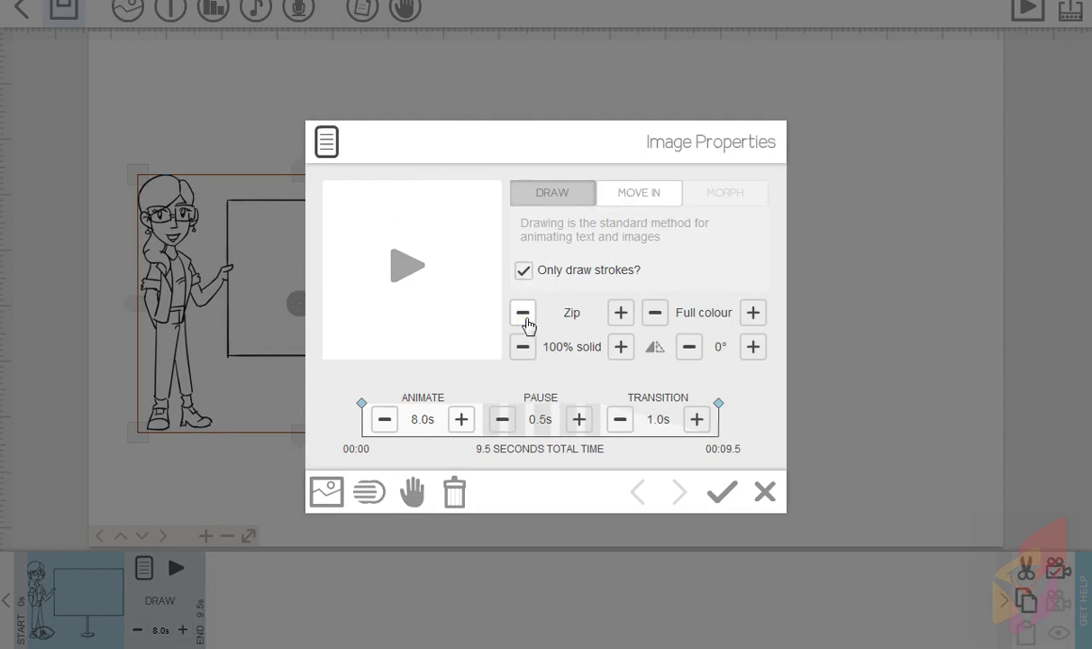
{"action": "left_click", "coordinate": [522, 314]}
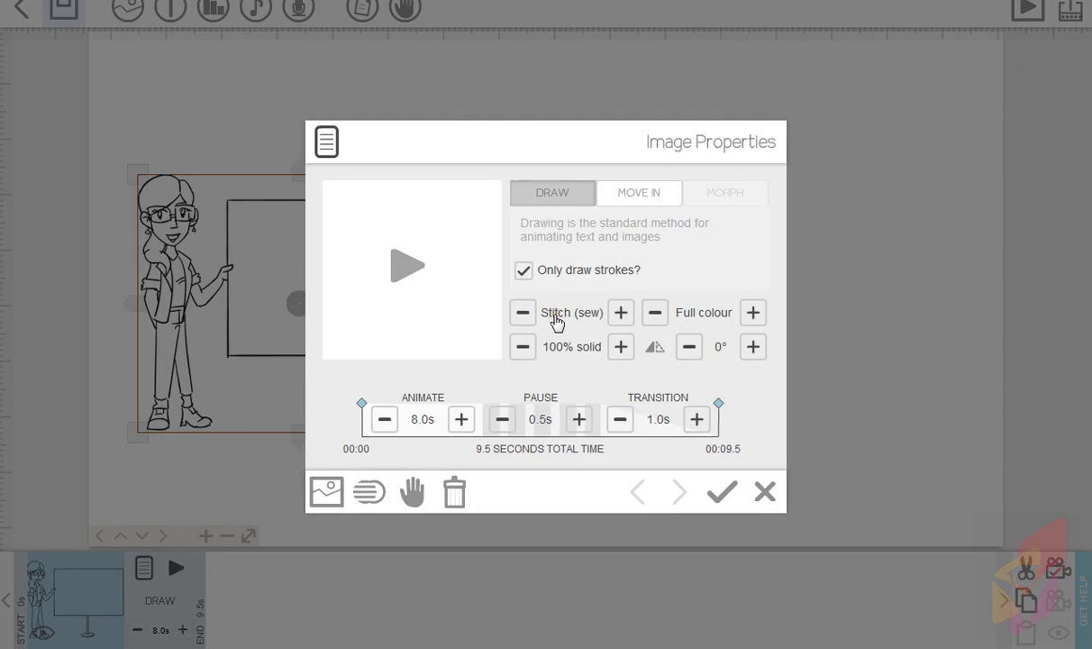
{"action": "left_click", "coordinate": [524, 313]}
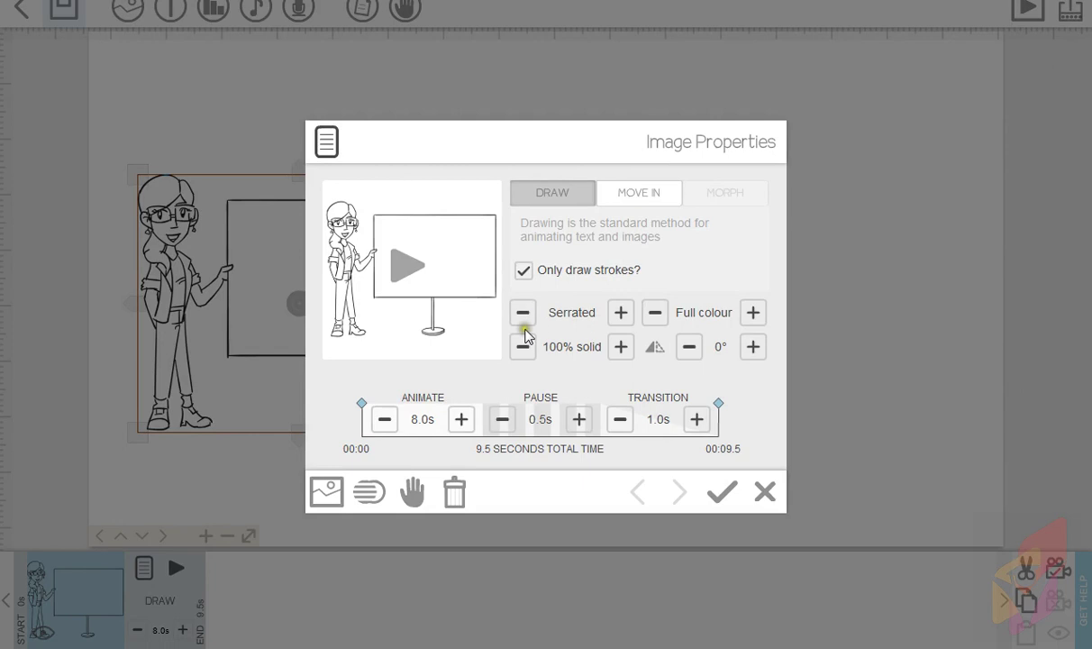
Step: Set the image's colour mode to Silhouette, preview the drawing animation, and close the preview
{"action": "left_click", "coordinate": [655, 312]}
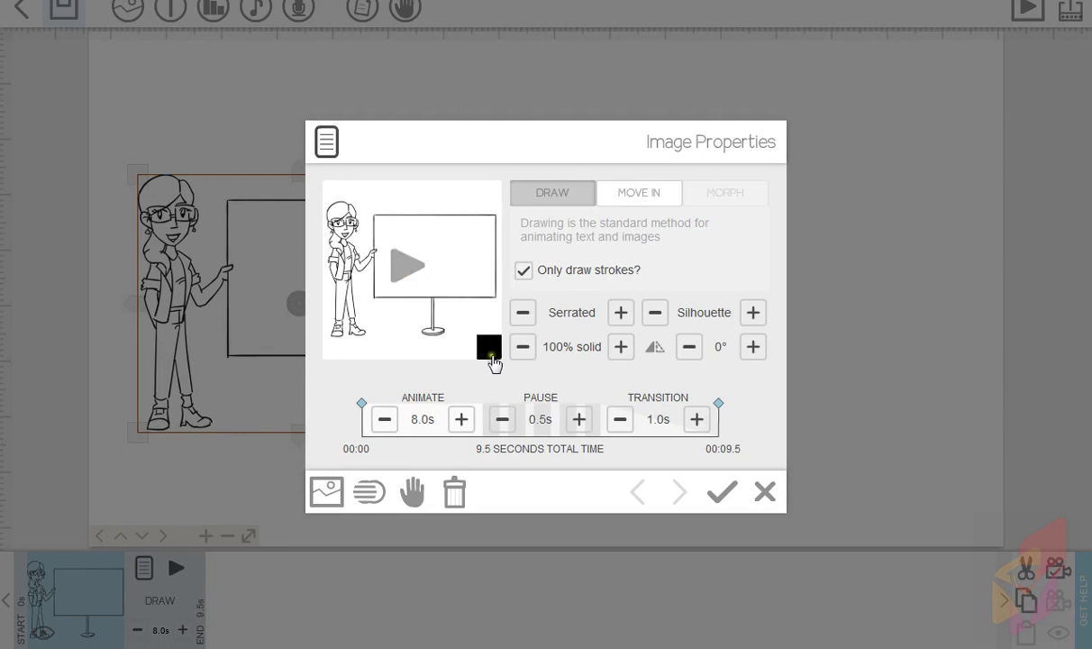
{"action": "left_click", "coordinate": [409, 270]}
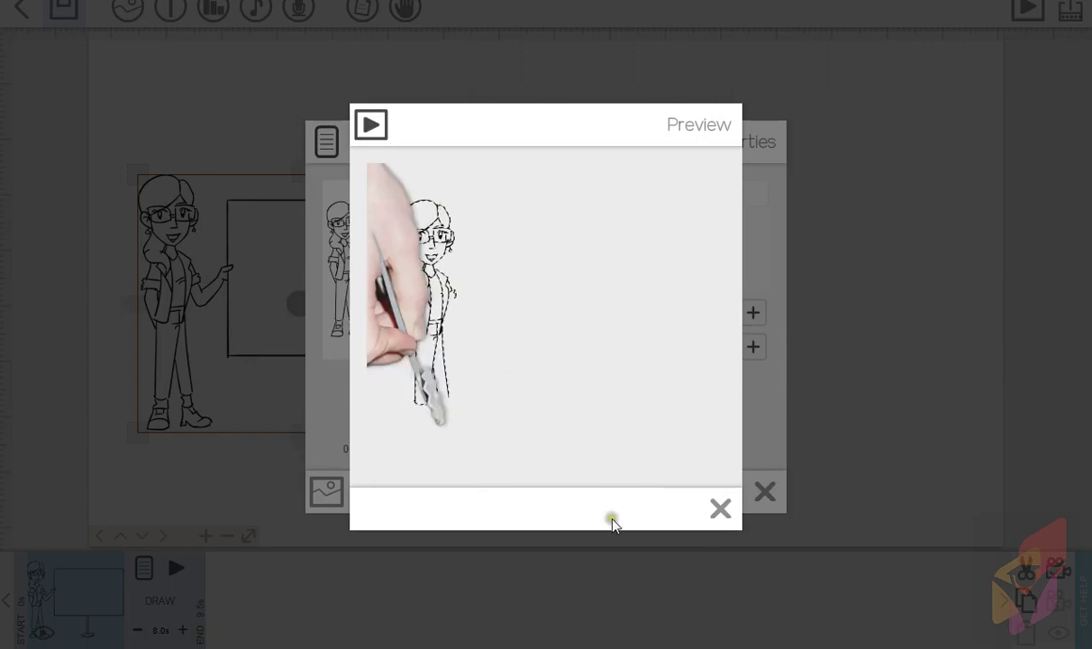
{"action": "left_click", "coordinate": [722, 511]}
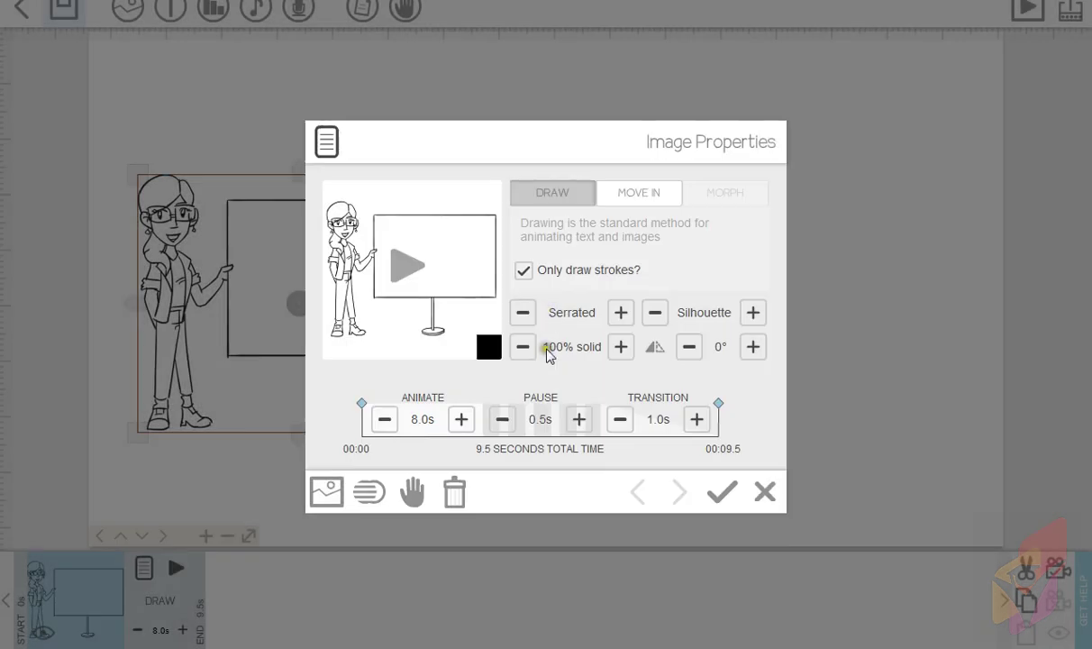
Step: Set the image's brush to No brush, preview its drawing animation, and close the preview
{"action": "left_click", "coordinate": [524, 313]}
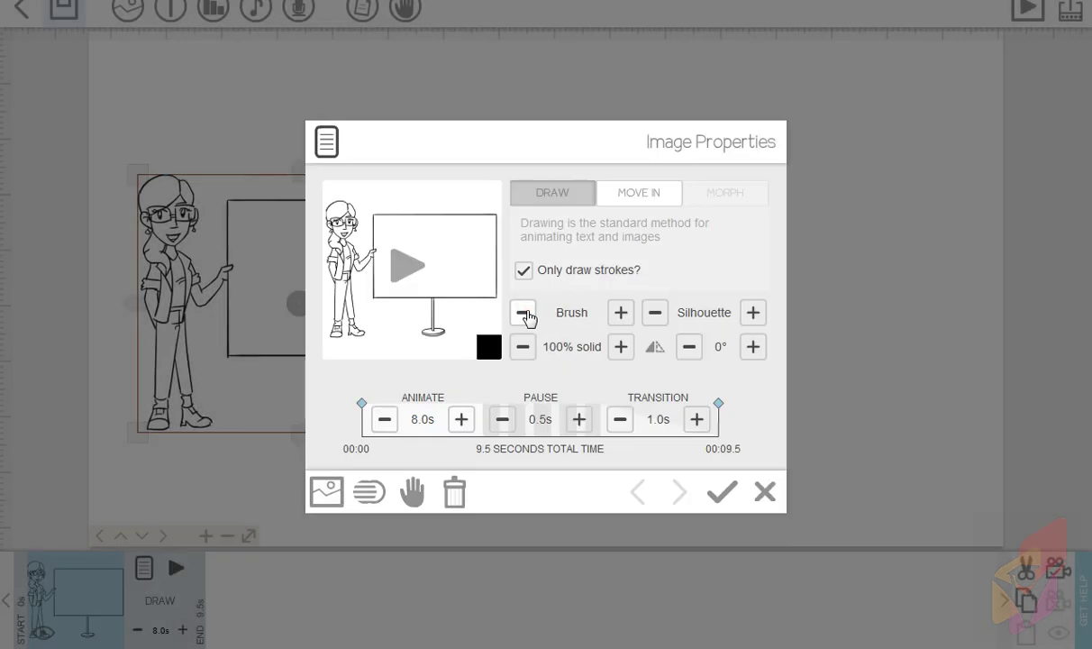
{"action": "left_click", "coordinate": [523, 313]}
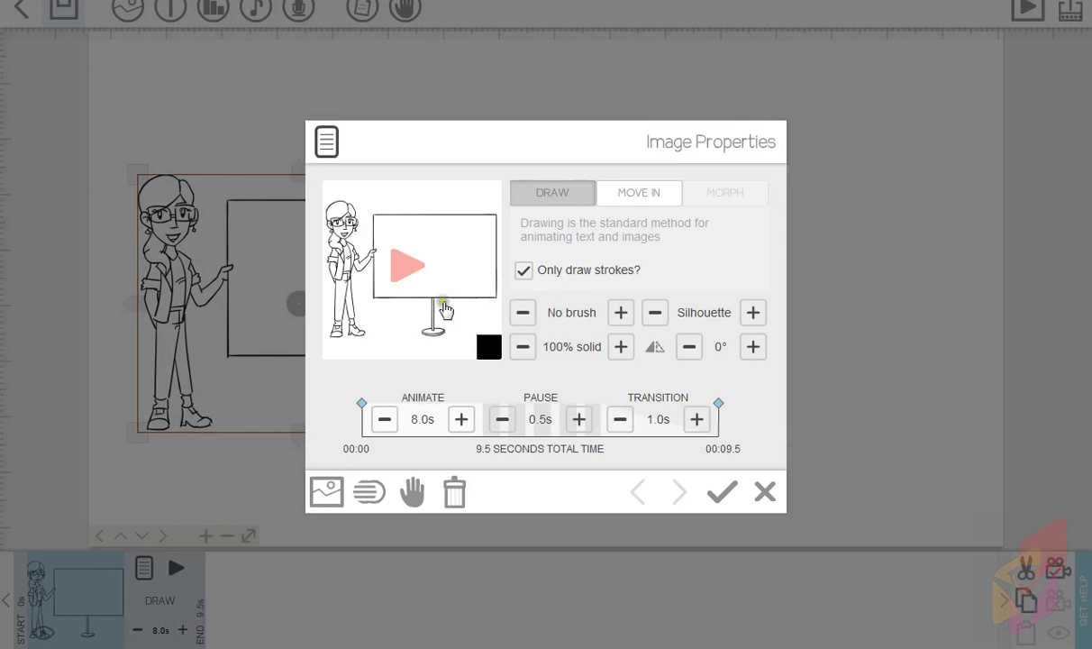
{"action": "left_click", "coordinate": [414, 273]}
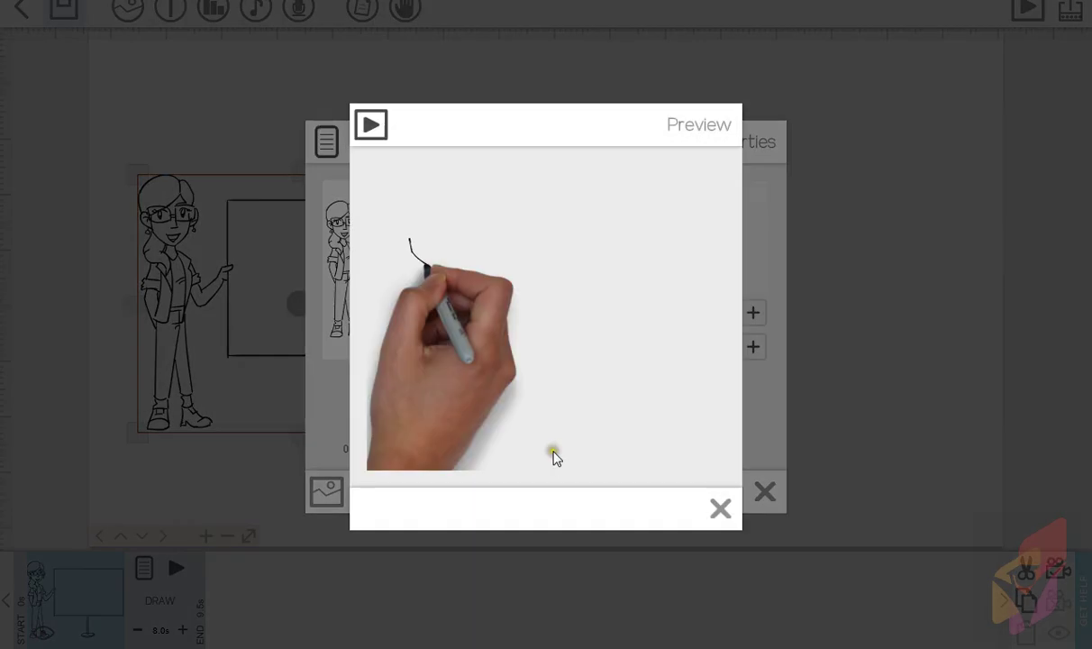
{"action": "left_click", "coordinate": [712, 507]}
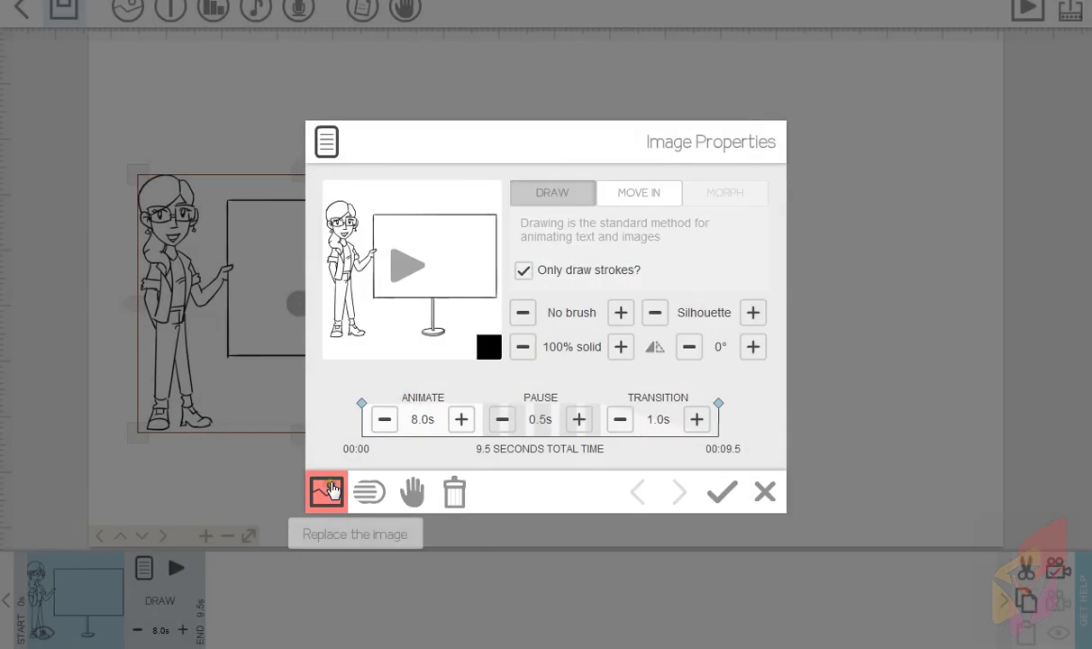
Step: Choose the first white-and-black pen from the Pens set as the image's drawing hand and apply the image properties
{"action": "left_click", "coordinate": [412, 492]}
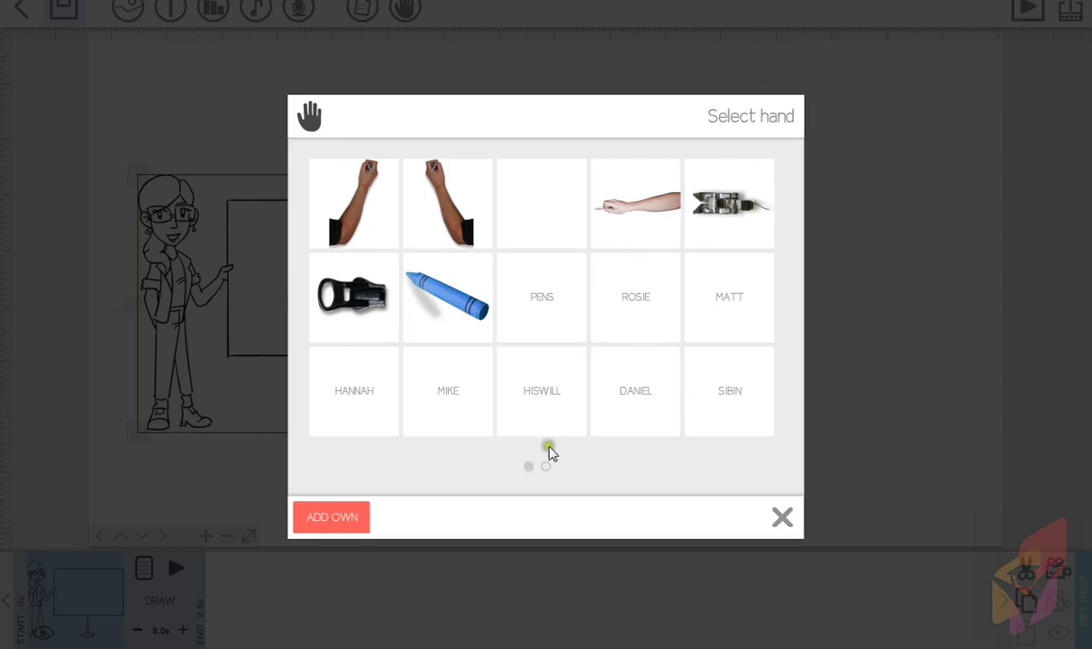
{"action": "left_click", "coordinate": [547, 326]}
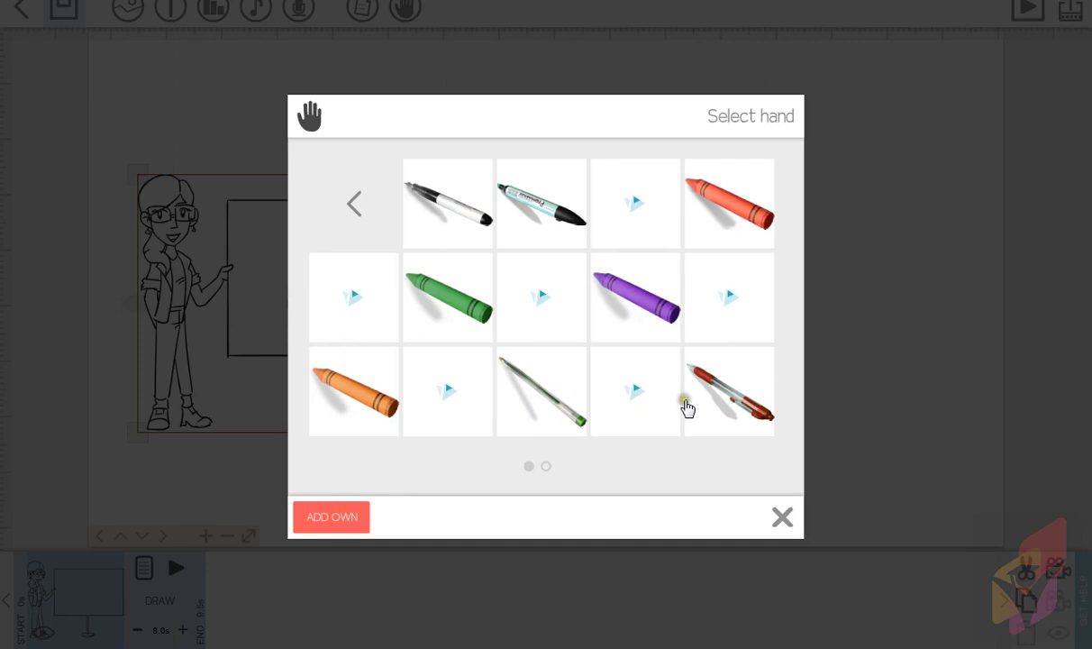
{"action": "left_click", "coordinate": [457, 206]}
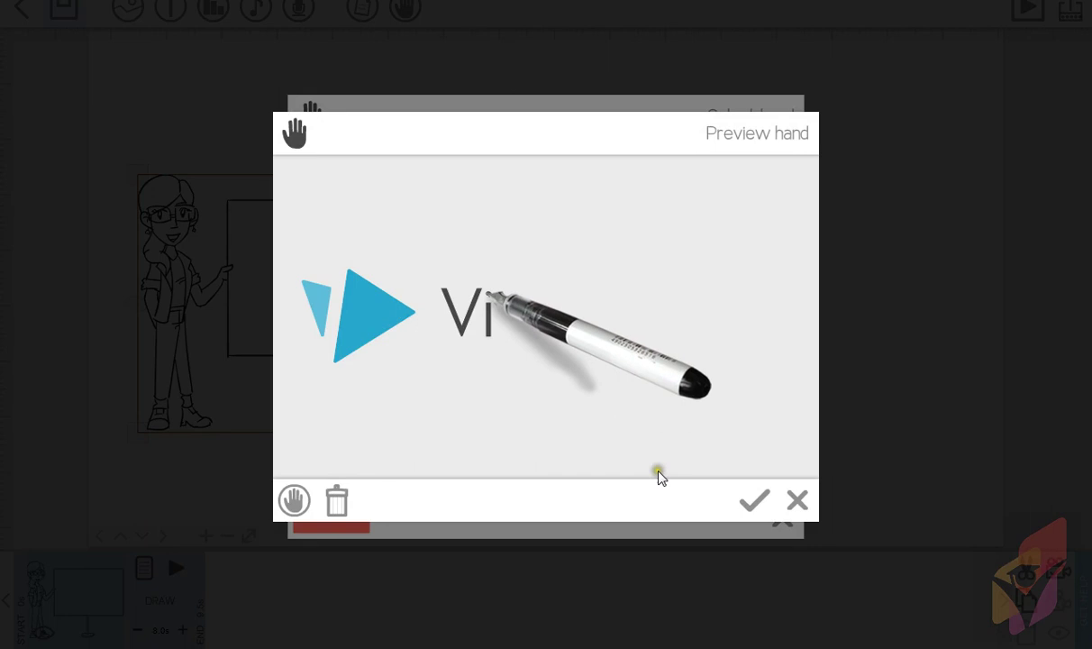
{"action": "left_click", "coordinate": [753, 502]}
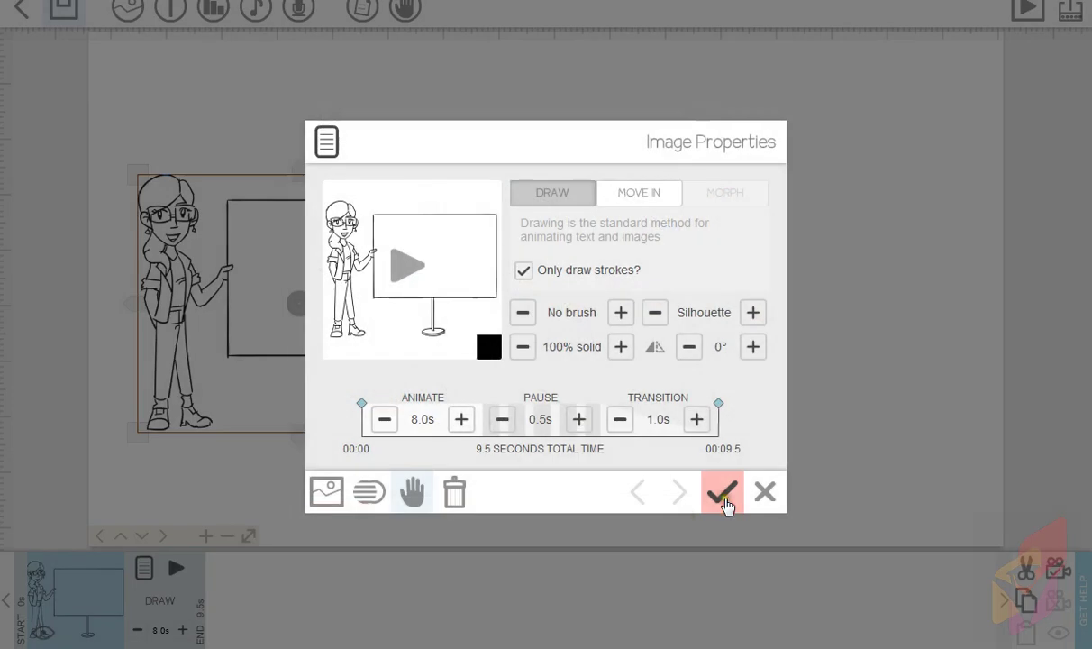
{"action": "left_click", "coordinate": [725, 503]}
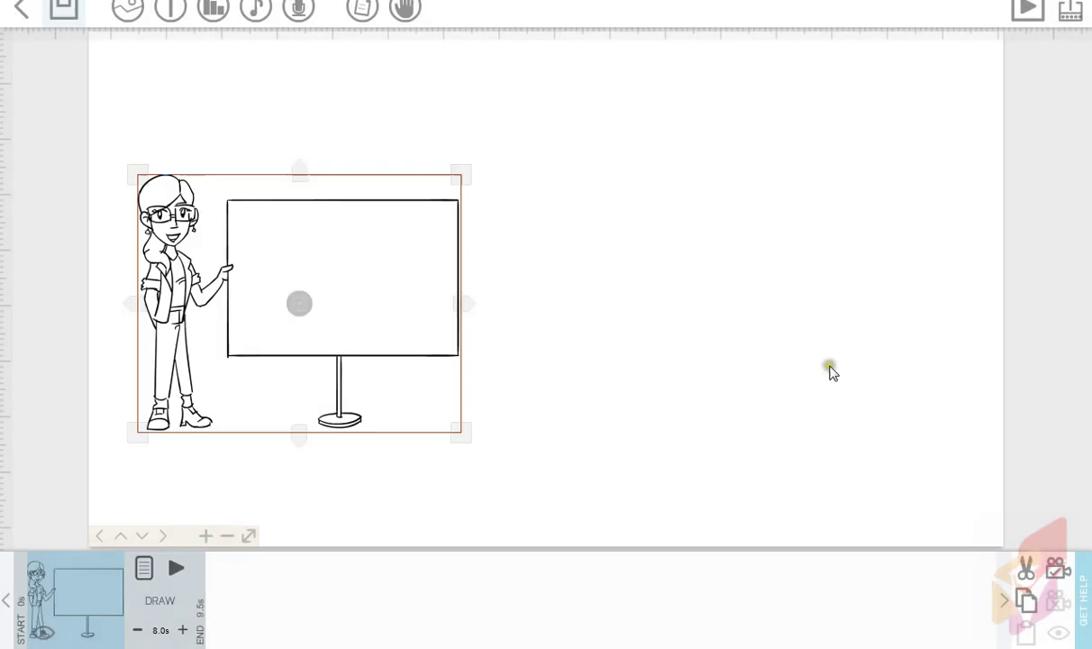
Step: Enlarge the woman-and-board image and move it toward the centre so it fills most of the canvas height
{"action": "left_click", "coordinate": [750, 363]}
{"action": "left_click", "coordinate": [343, 307]}
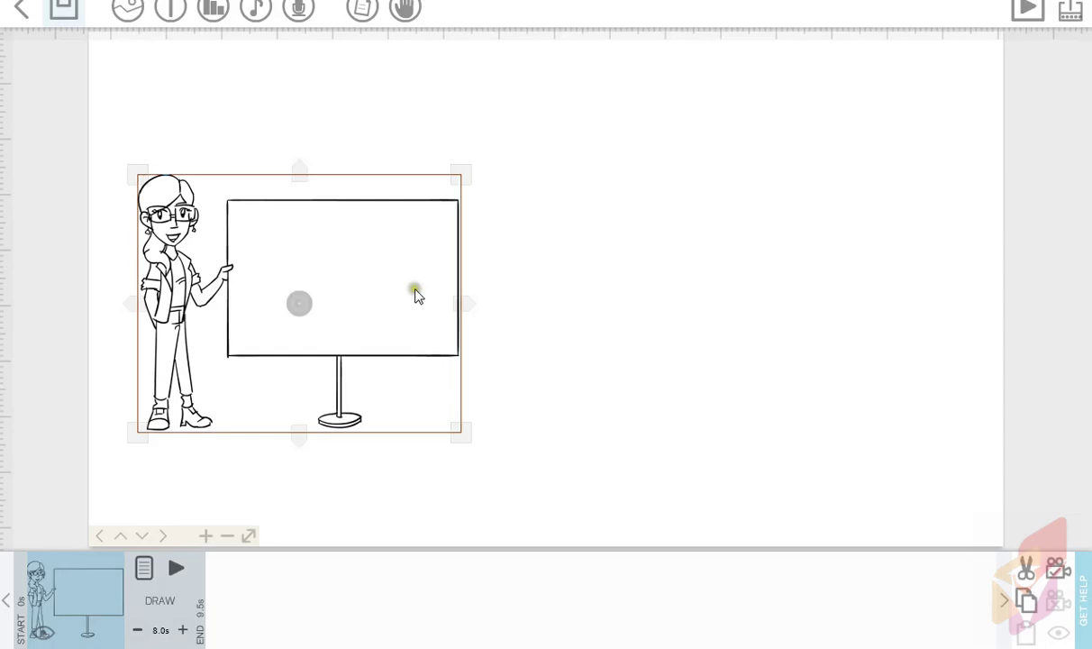
{"action": "left_click_drag", "start_coordinate": [463, 439], "coordinate": [518, 464]}
{"action": "left_click_drag", "start_coordinate": [407, 274], "coordinate": [623, 278]}
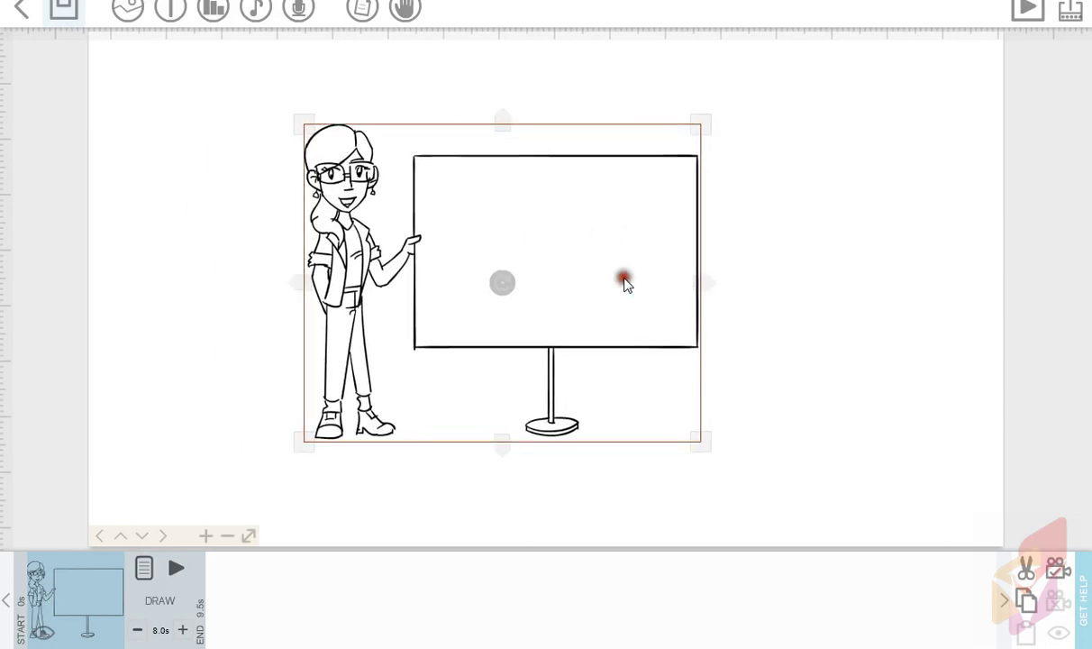
{"action": "left_click", "coordinate": [893, 519]}
{"action": "left_click", "coordinate": [705, 441]}
{"action": "left_click_drag", "start_coordinate": [700, 443], "coordinate": [868, 393]}
{"action": "left_click", "coordinate": [868, 393]}
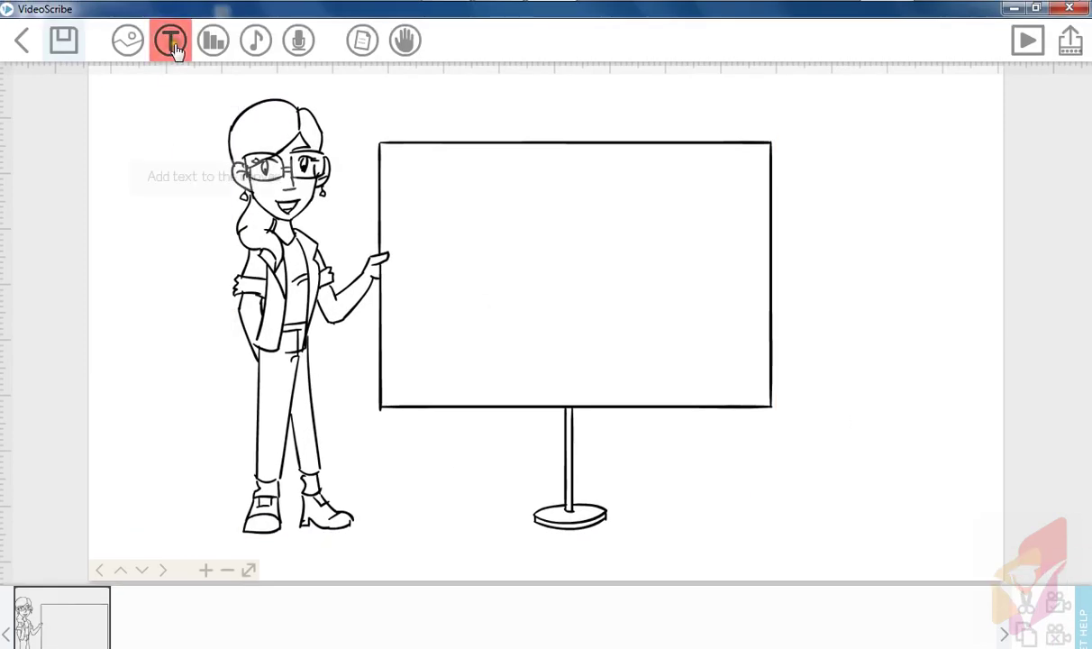
Step: Start adding text to the canvas and cycle through the quick fonts to Vijaya
{"action": "left_click", "coordinate": [176, 50]}
{"action": "left_click", "coordinate": [441, 248]}
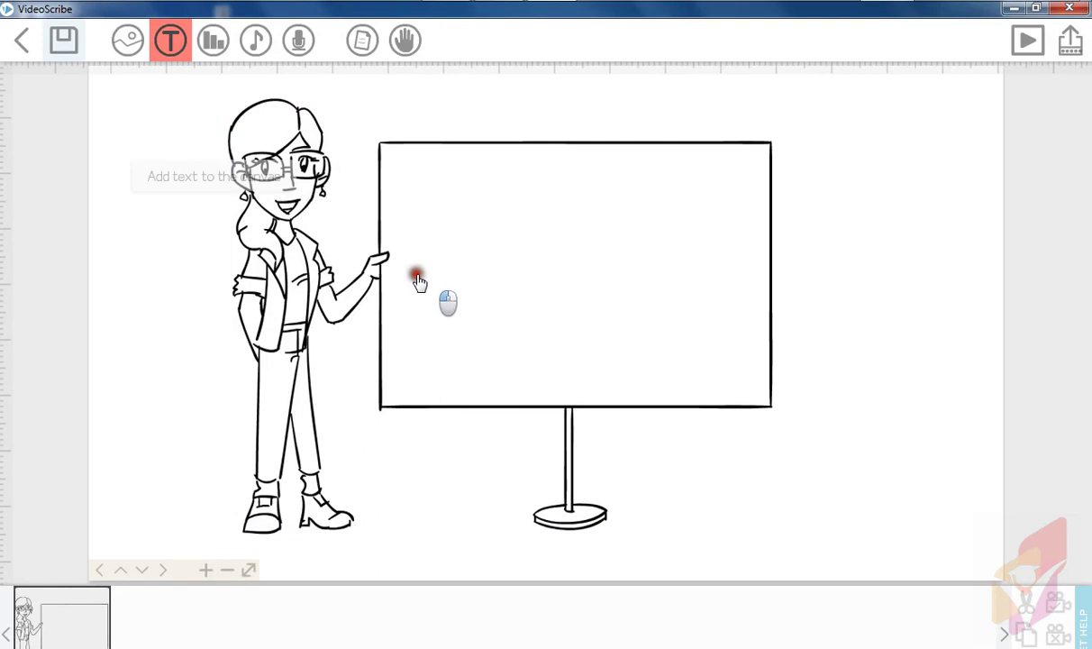
{"action": "left_click", "coordinate": [419, 282]}
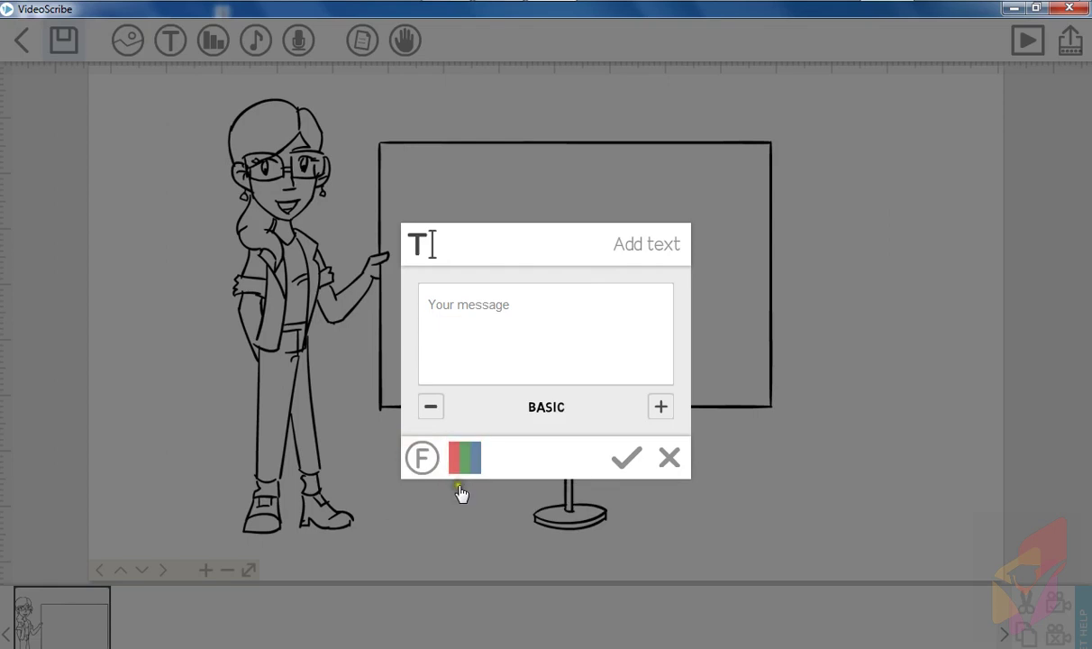
{"action": "left_click", "coordinate": [661, 409]}
{"action": "left_click", "coordinate": [661, 408]}
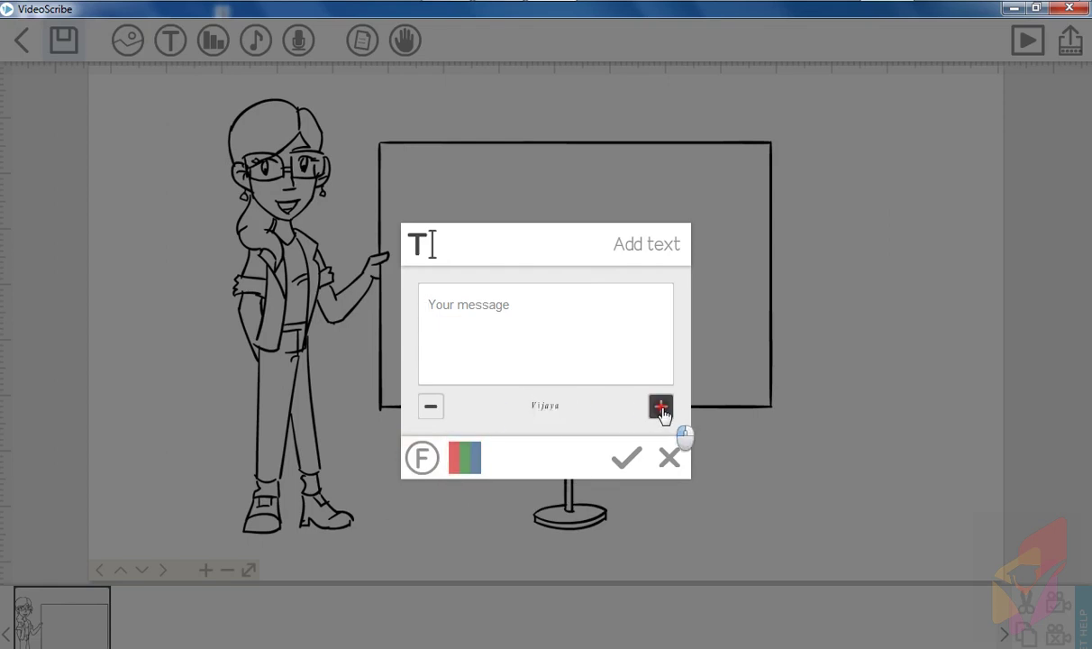
{"action": "left_click", "coordinate": [661, 409]}
{"action": "left_click", "coordinate": [660, 409]}
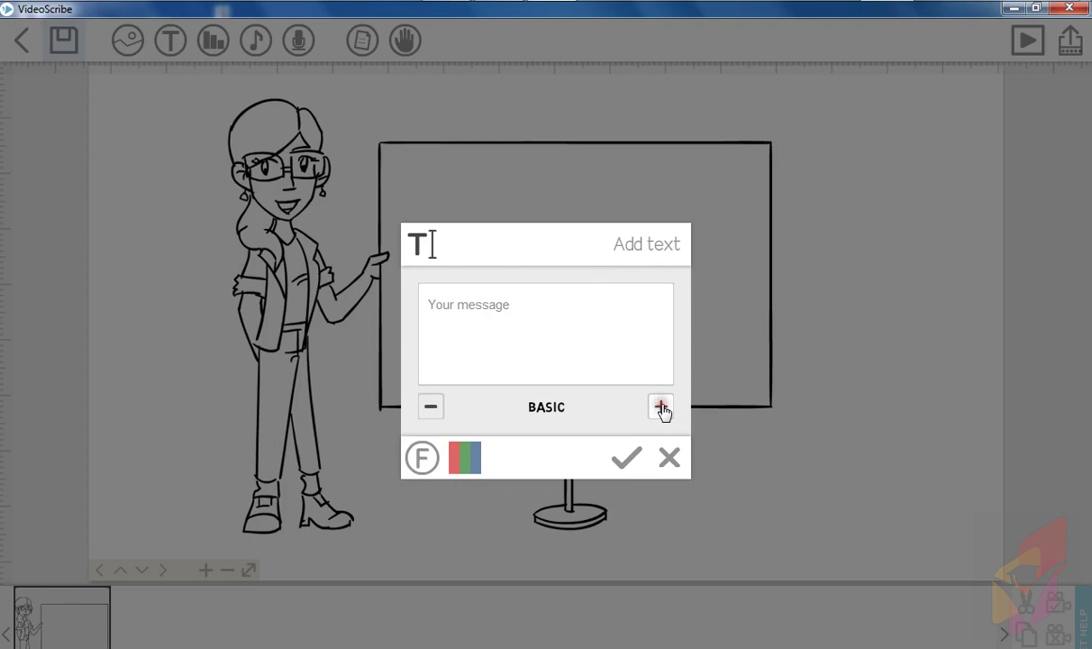
{"action": "left_click", "coordinate": [661, 409]}
{"action": "left_click", "coordinate": [660, 408]}
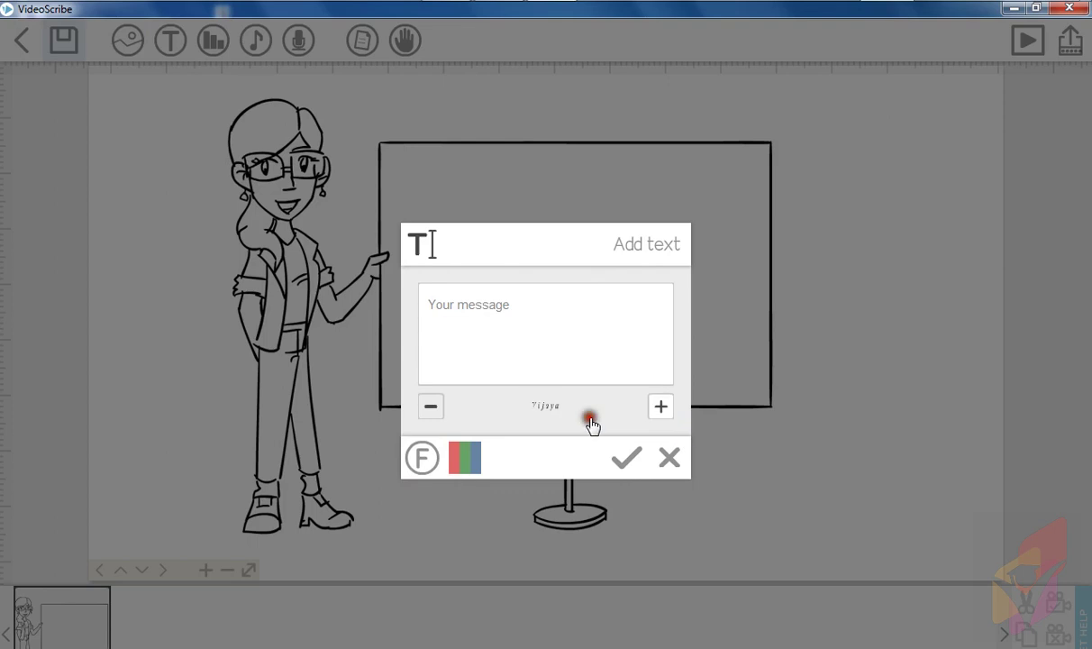
Step: Look through the pages of available fonts for one to import for the text
{"action": "left_click", "coordinate": [434, 462]}
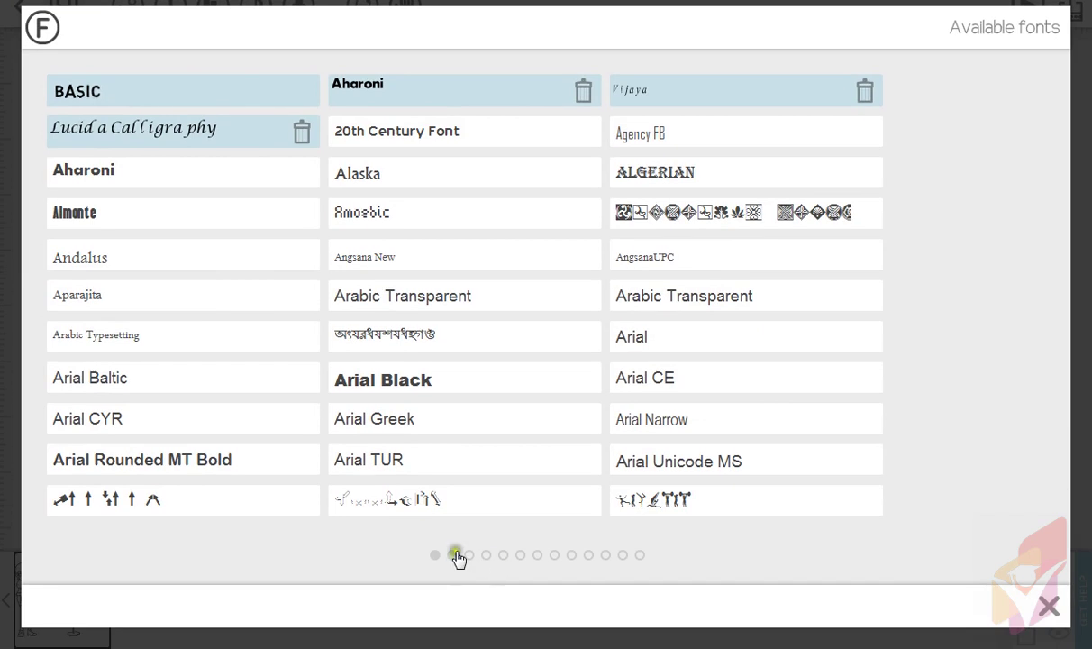
{"action": "left_click", "coordinate": [456, 555]}
{"action": "left_click", "coordinate": [478, 555]}
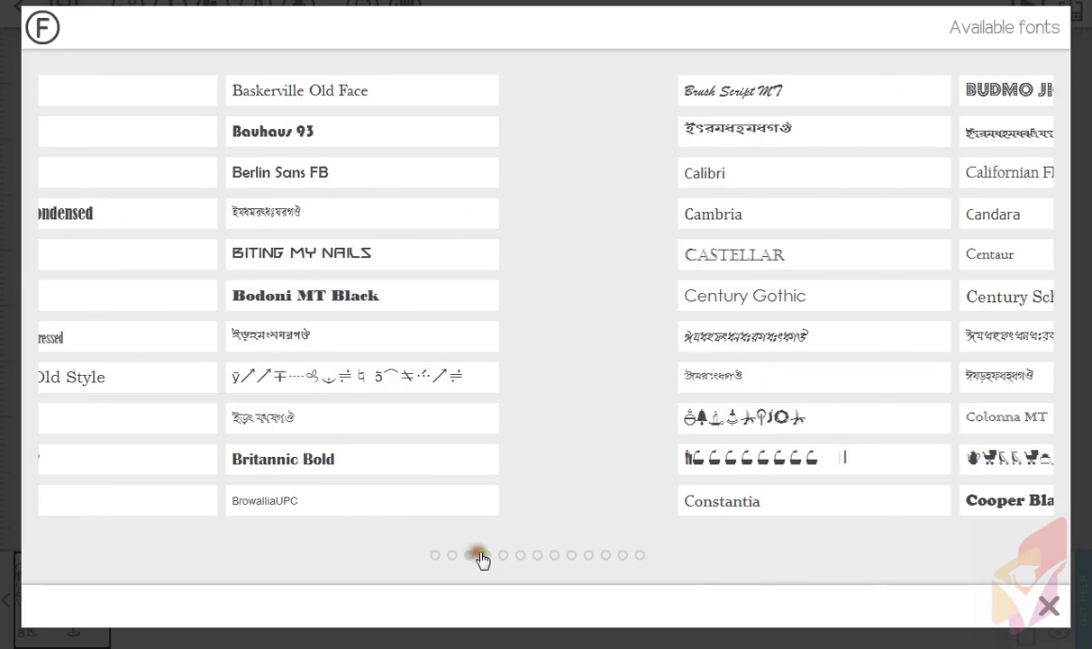
{"action": "left_click", "coordinate": [505, 555]}
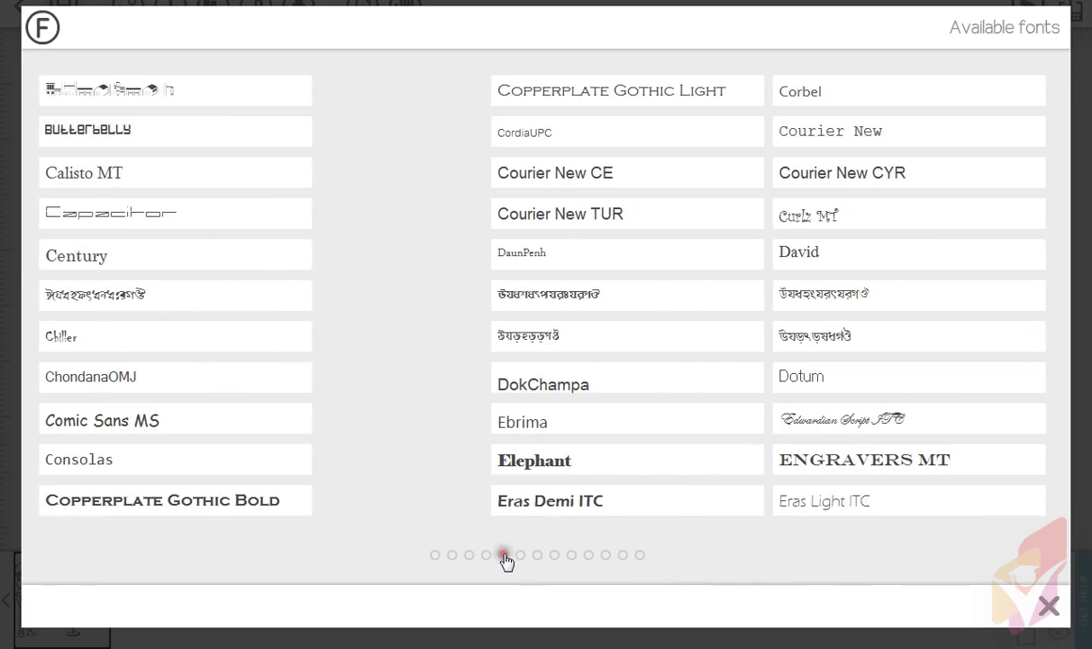
{"action": "left_click", "coordinate": [521, 555]}
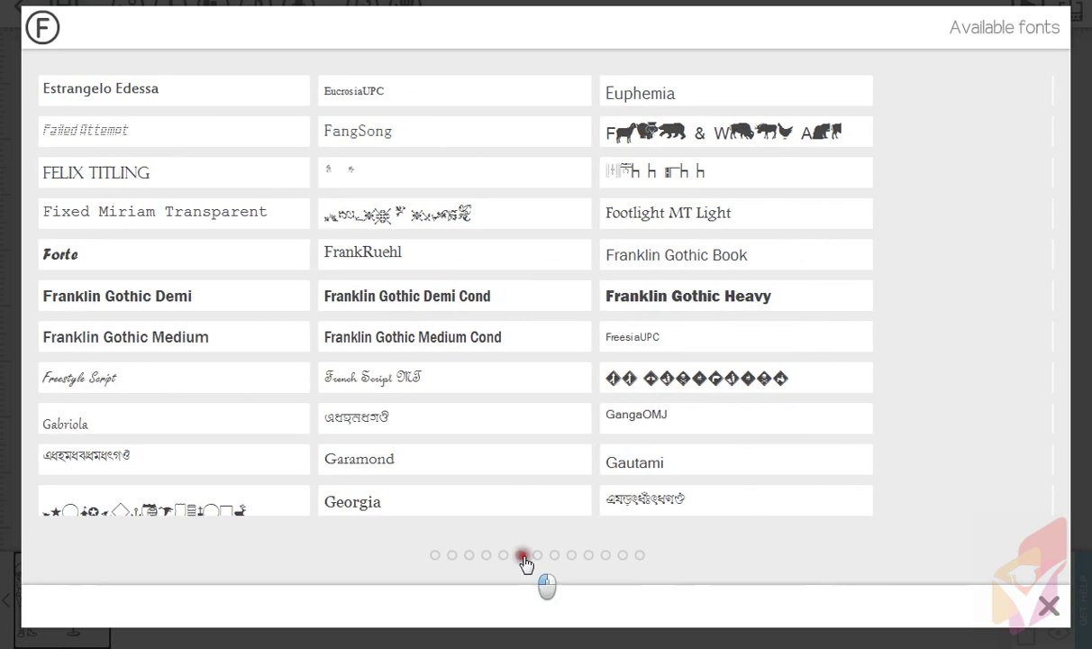
{"action": "left_click", "coordinate": [537, 556]}
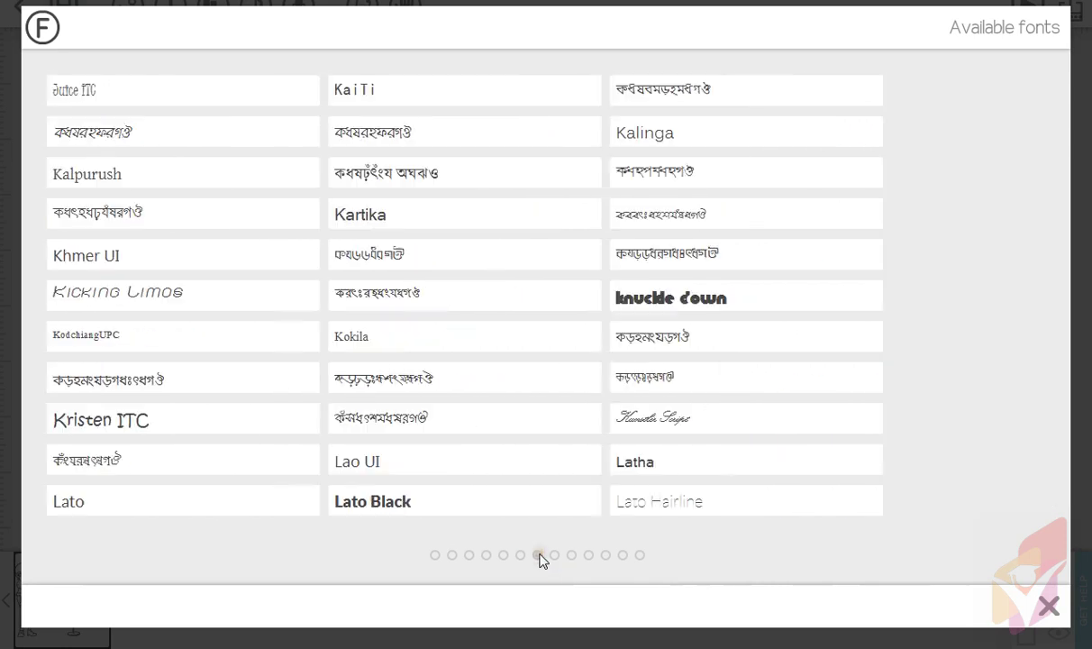
{"action": "left_click", "coordinate": [554, 556]}
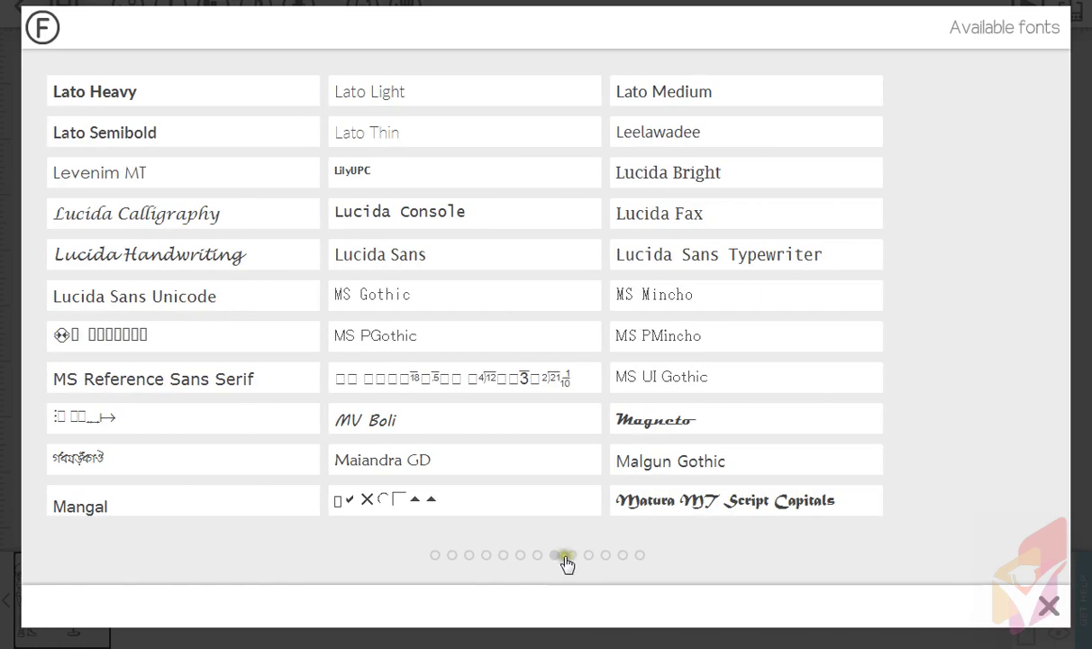
{"action": "left_click", "coordinate": [573, 556]}
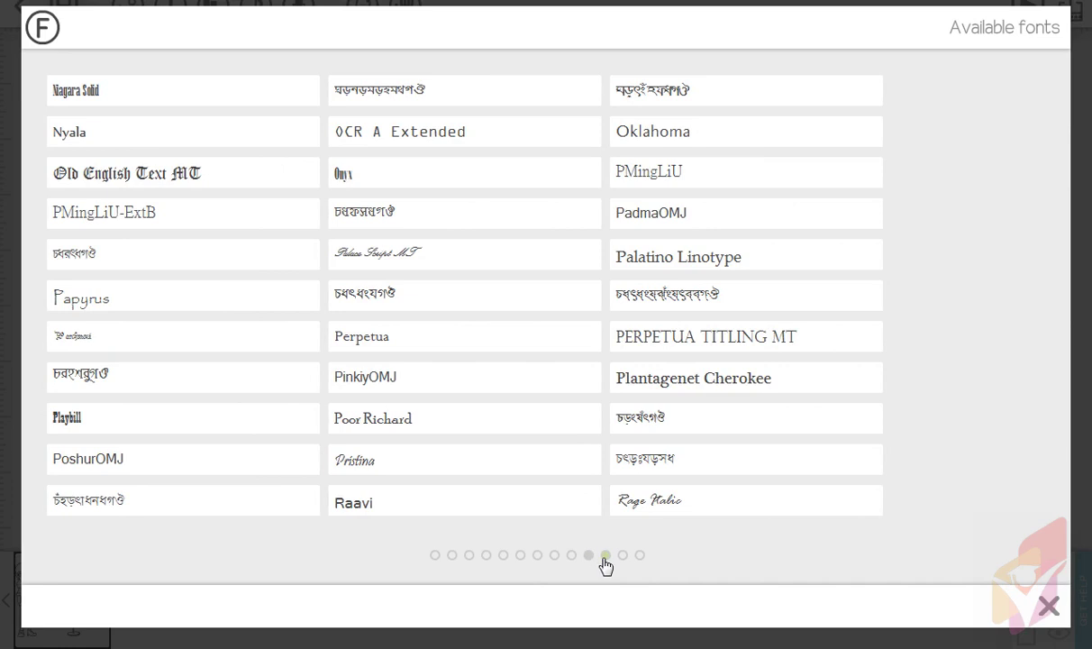
{"action": "left_click", "coordinate": [604, 558]}
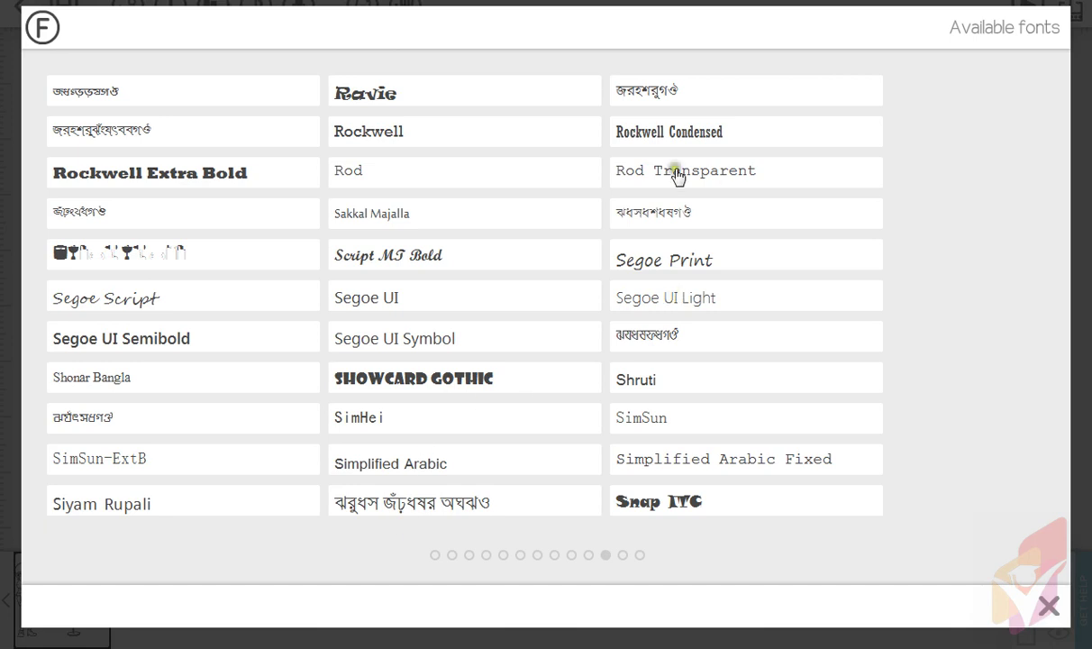
{"action": "left_click", "coordinate": [623, 556]}
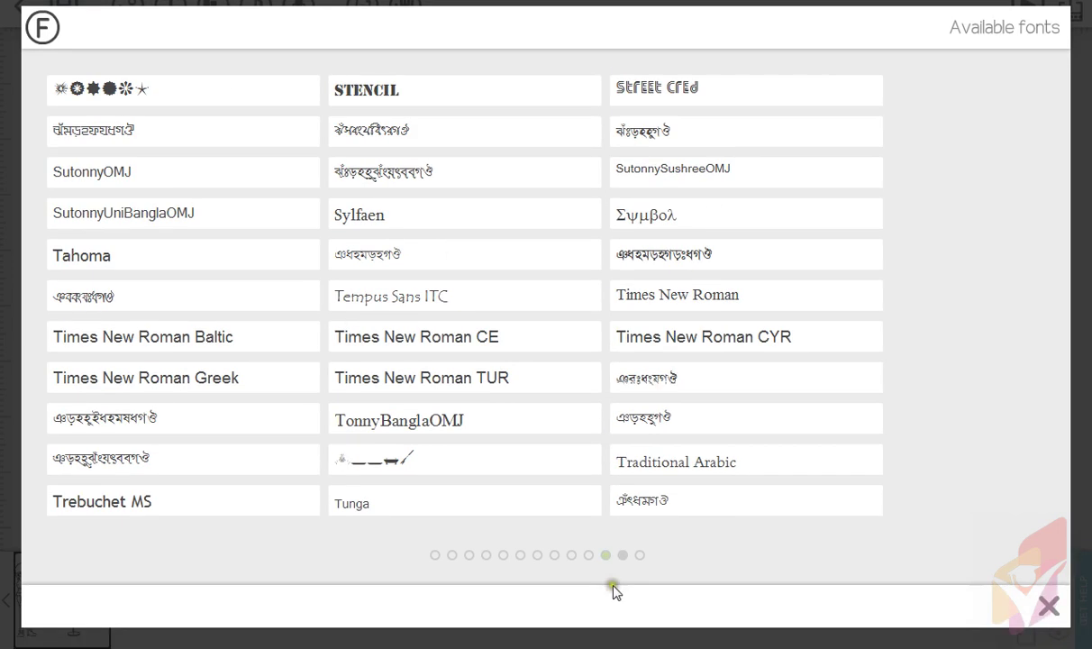
{"action": "left_click", "coordinate": [640, 588]}
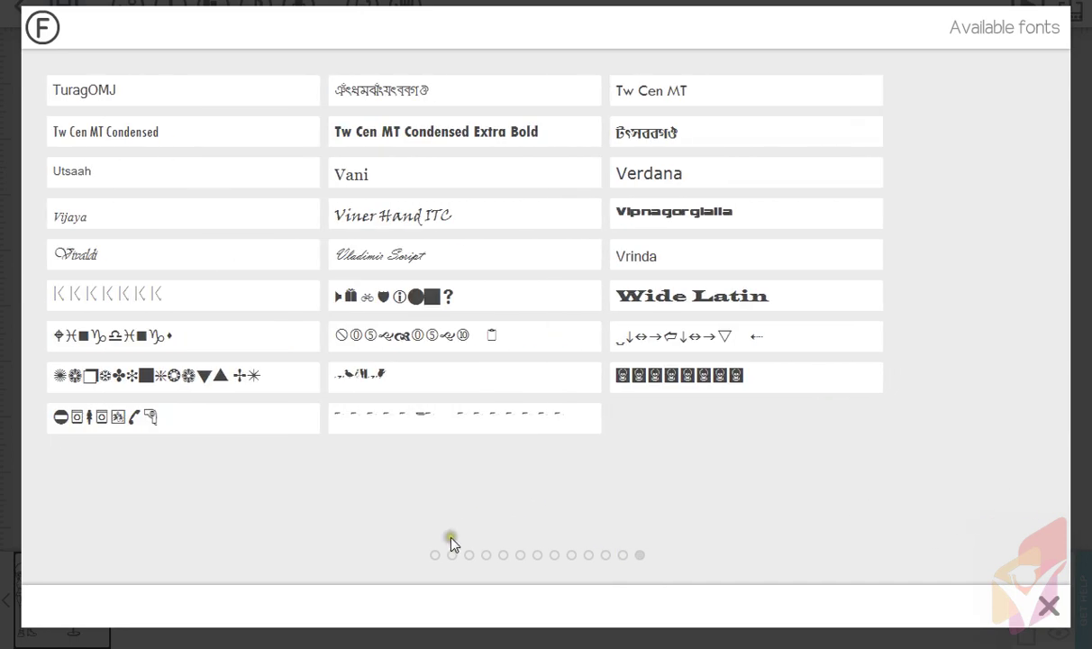
{"action": "left_click", "coordinate": [493, 560]}
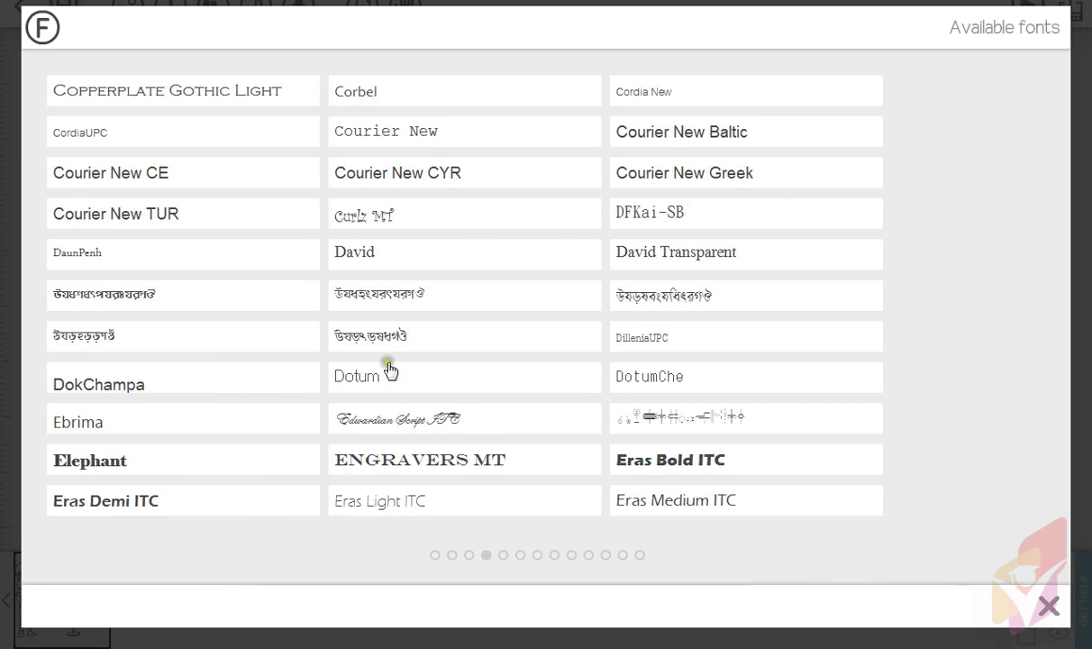
{"action": "left_click", "coordinate": [469, 555]}
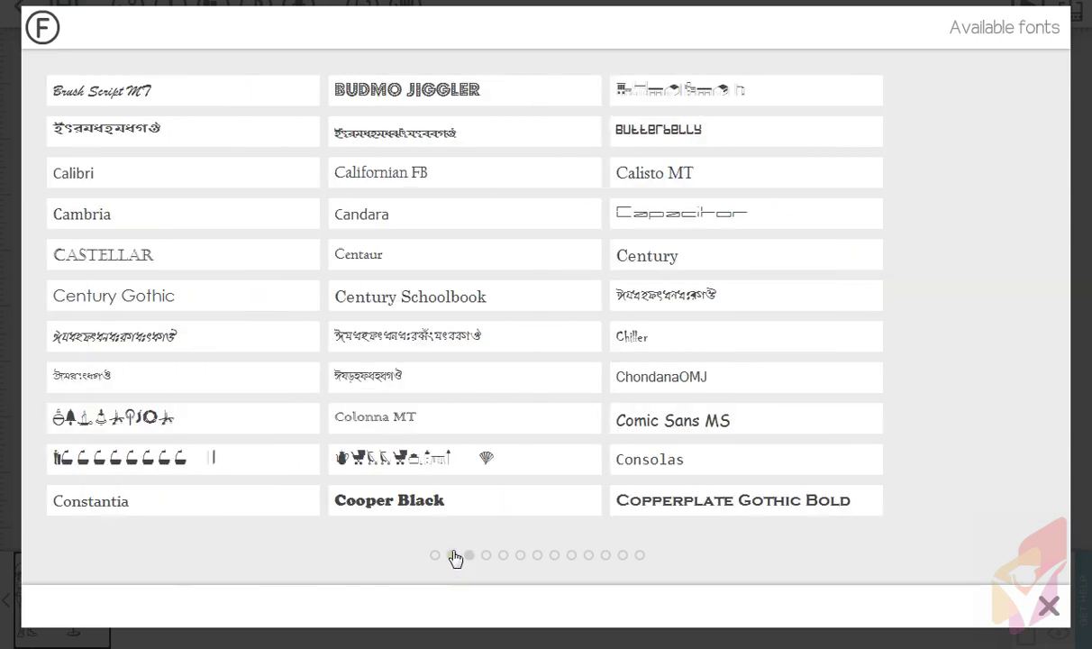
{"action": "left_click", "coordinate": [453, 555]}
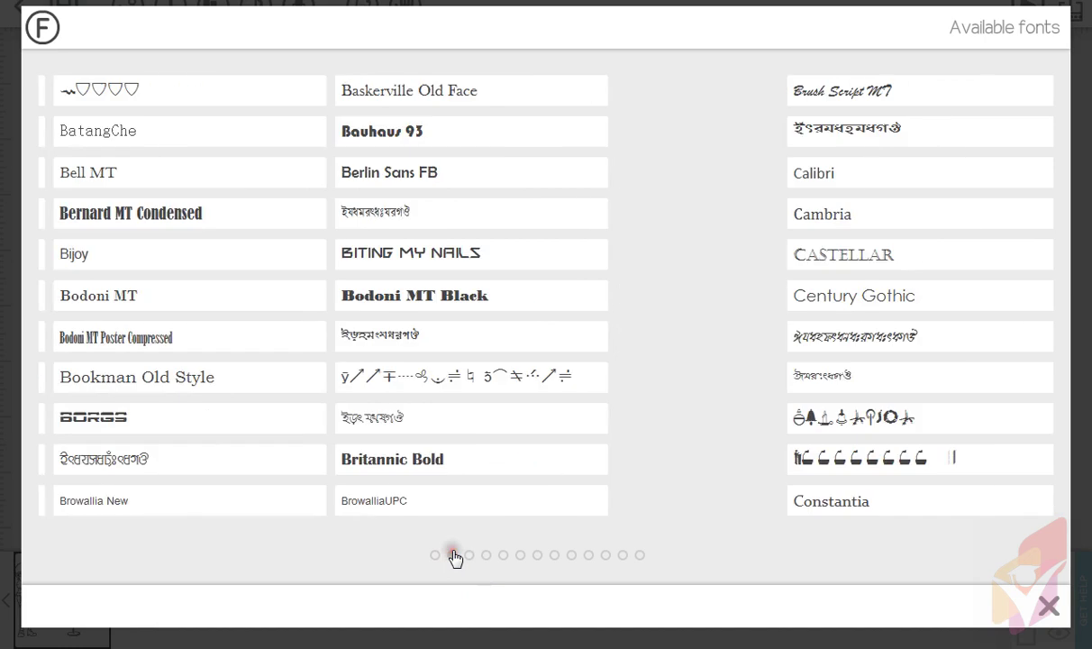
{"action": "left_click", "coordinate": [435, 555]}
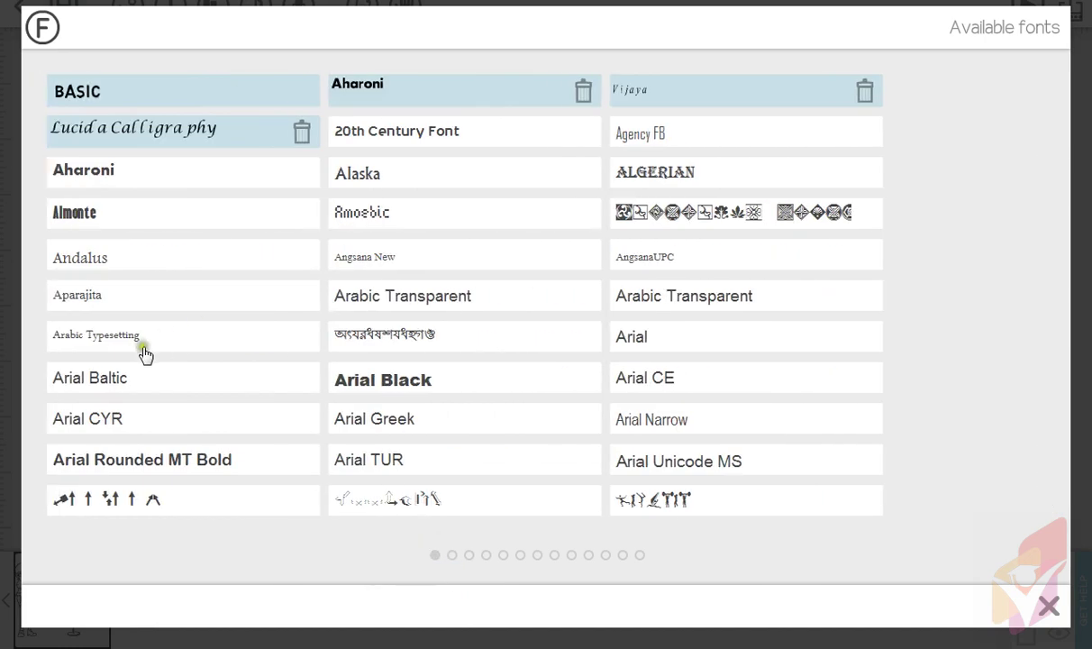
Step: Choose the TuragOMJ font for import and include its Latin extended characters
{"action": "left_click", "coordinate": [622, 555]}
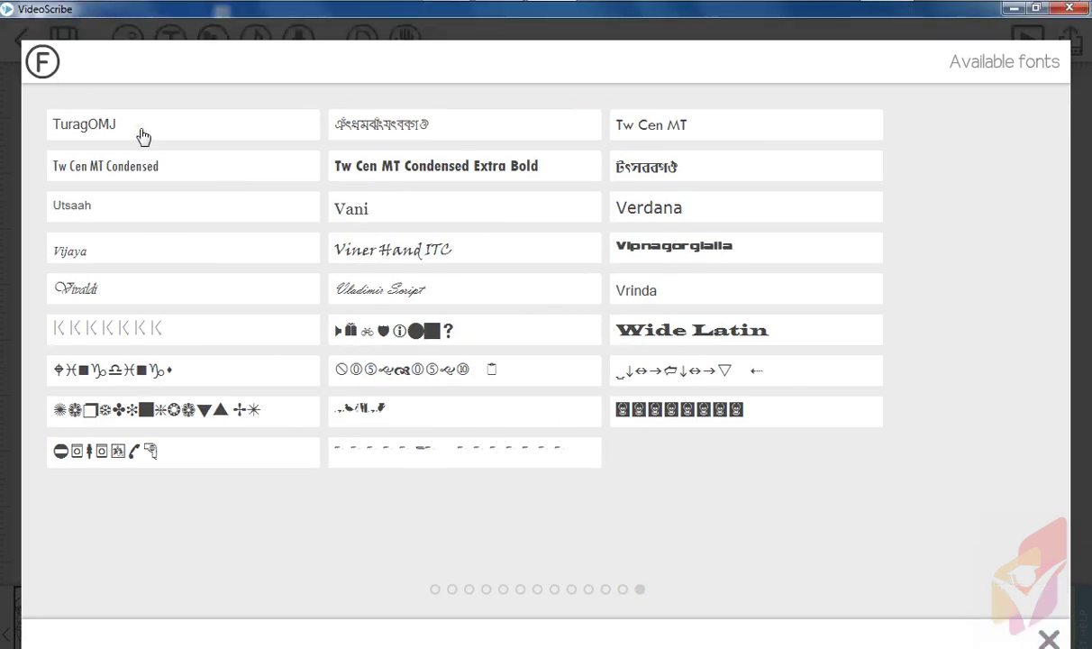
{"action": "left_click", "coordinate": [139, 132]}
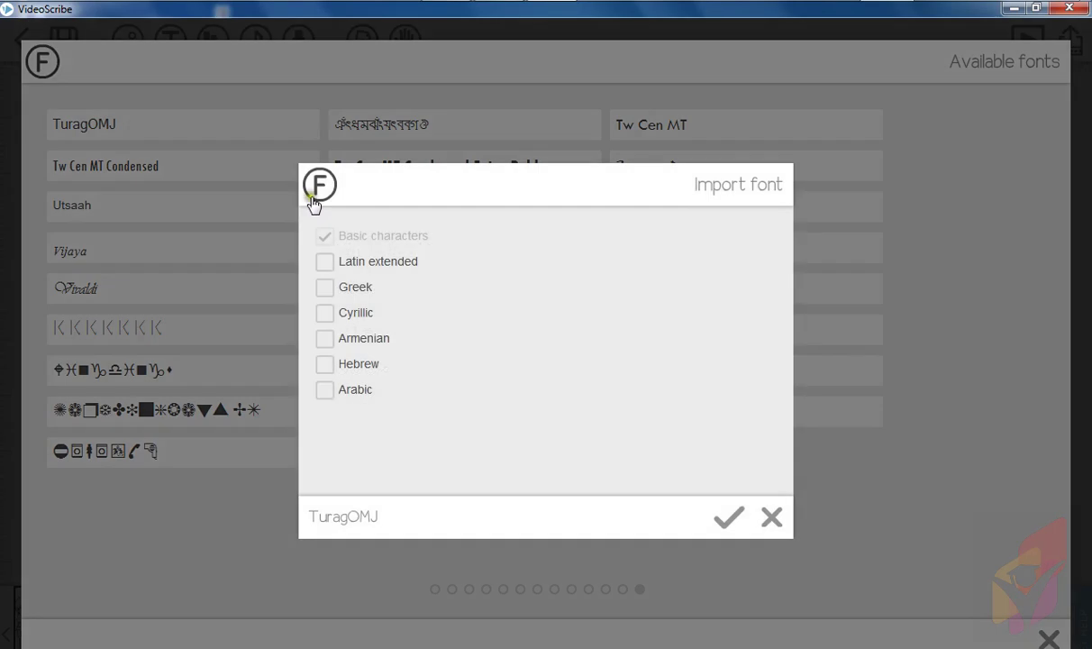
{"action": "left_click", "coordinate": [415, 292]}
{"action": "left_click", "coordinate": [416, 293]}
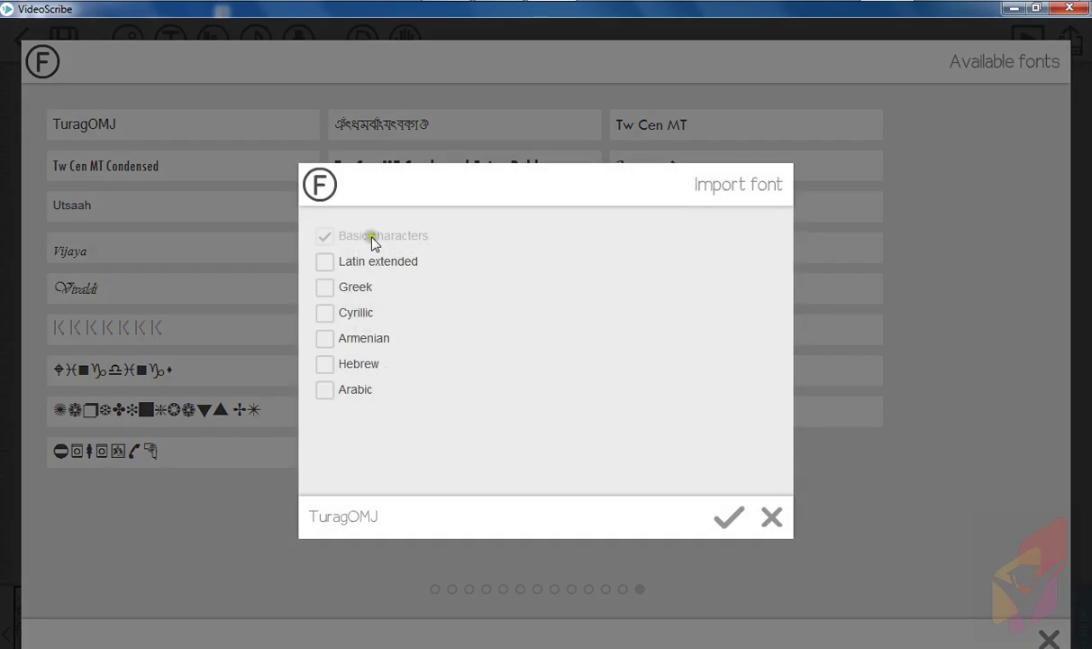
{"action": "left_click", "coordinate": [412, 274]}
{"action": "left_click", "coordinate": [406, 270]}
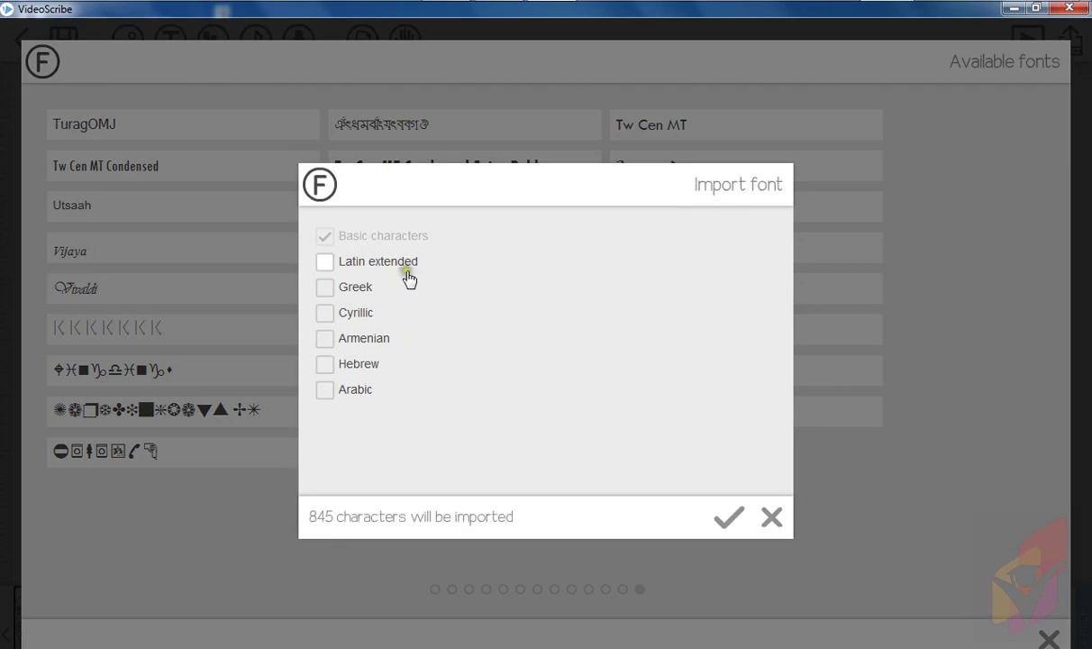
{"action": "left_click", "coordinate": [408, 280]}
{"action": "left_click", "coordinate": [419, 271]}
{"action": "left_click", "coordinate": [342, 279]}
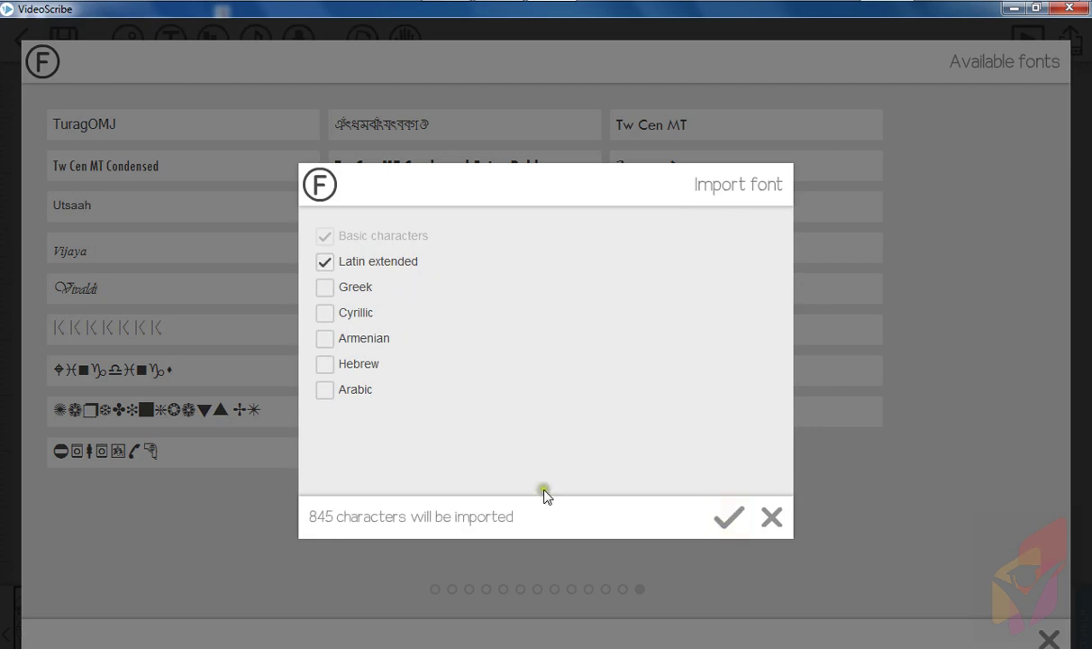
Step: Add the Armenian, Greek and Hebrew character sets to the Latin extended selection and import the font
{"action": "left_click", "coordinate": [322, 339]}
{"action": "left_click", "coordinate": [348, 263]}
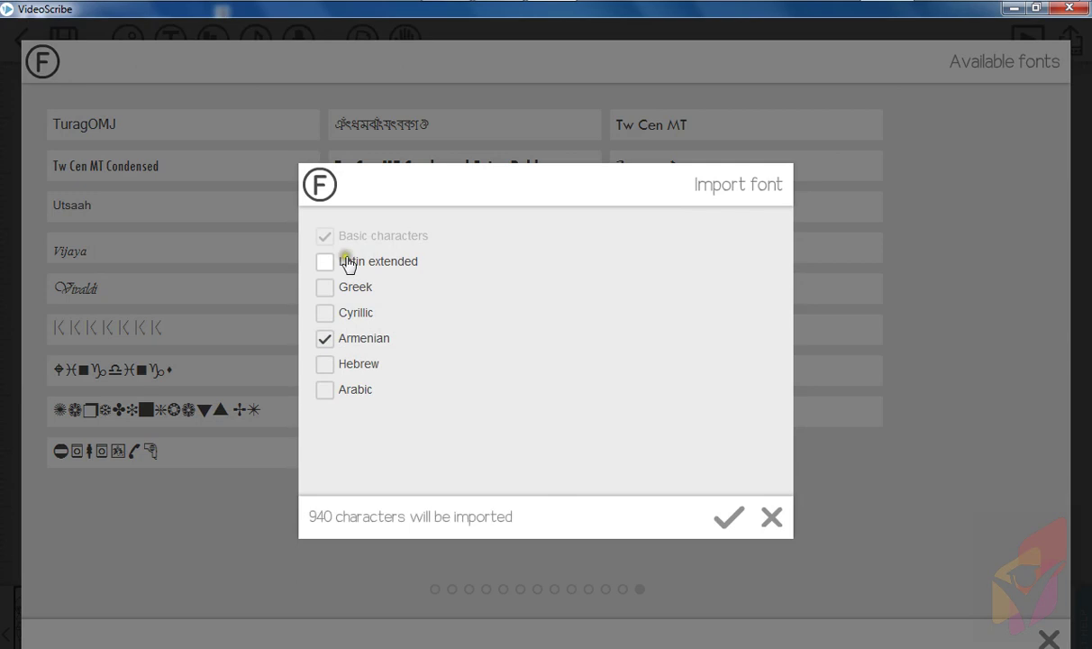
{"action": "left_click", "coordinate": [348, 263]}
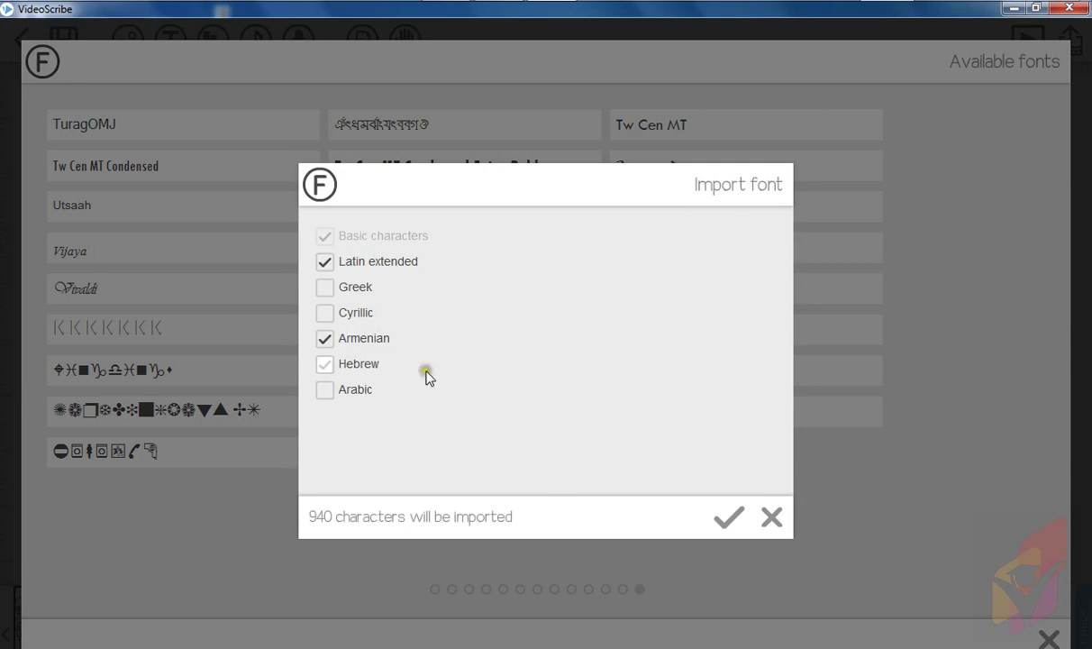
{"action": "left_click", "coordinate": [323, 287]}
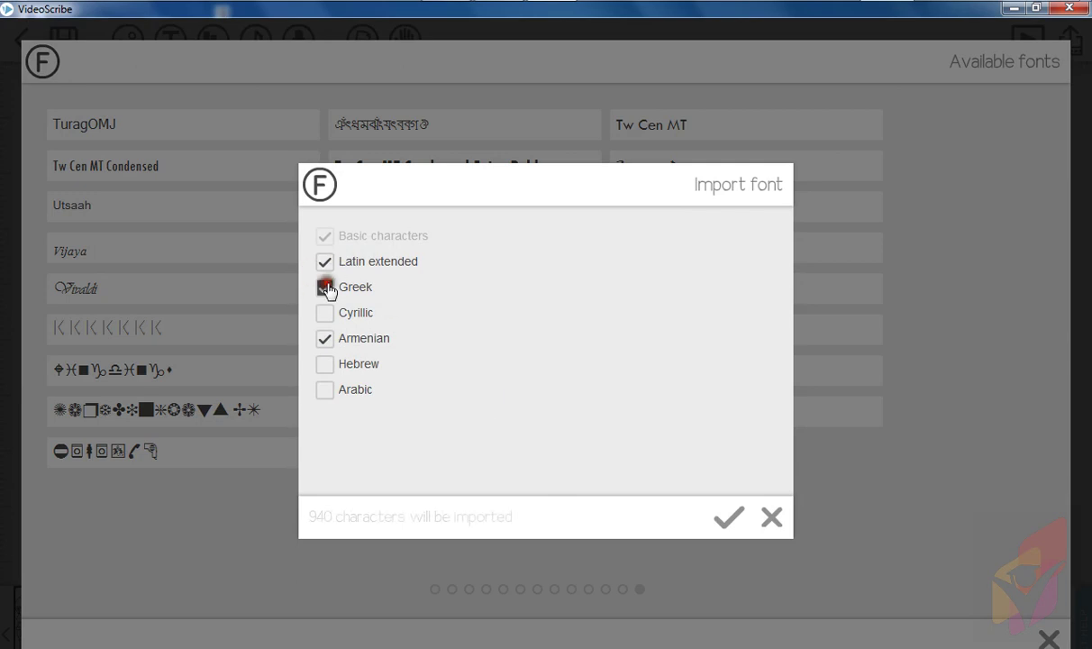
{"action": "left_click", "coordinate": [326, 364]}
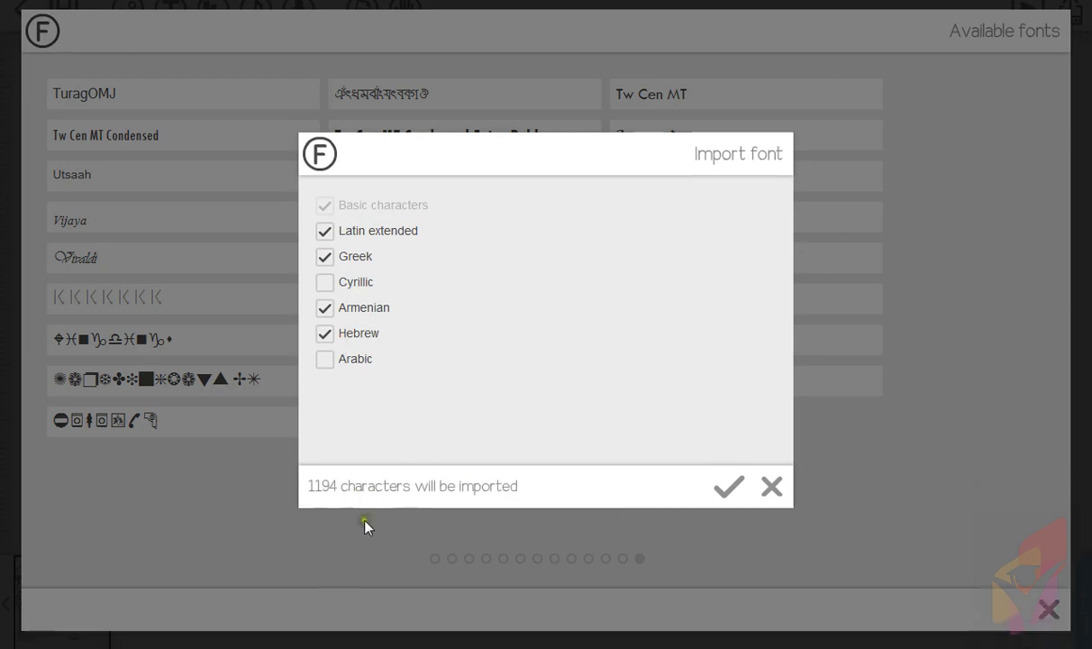
{"action": "left_click", "coordinate": [343, 489]}
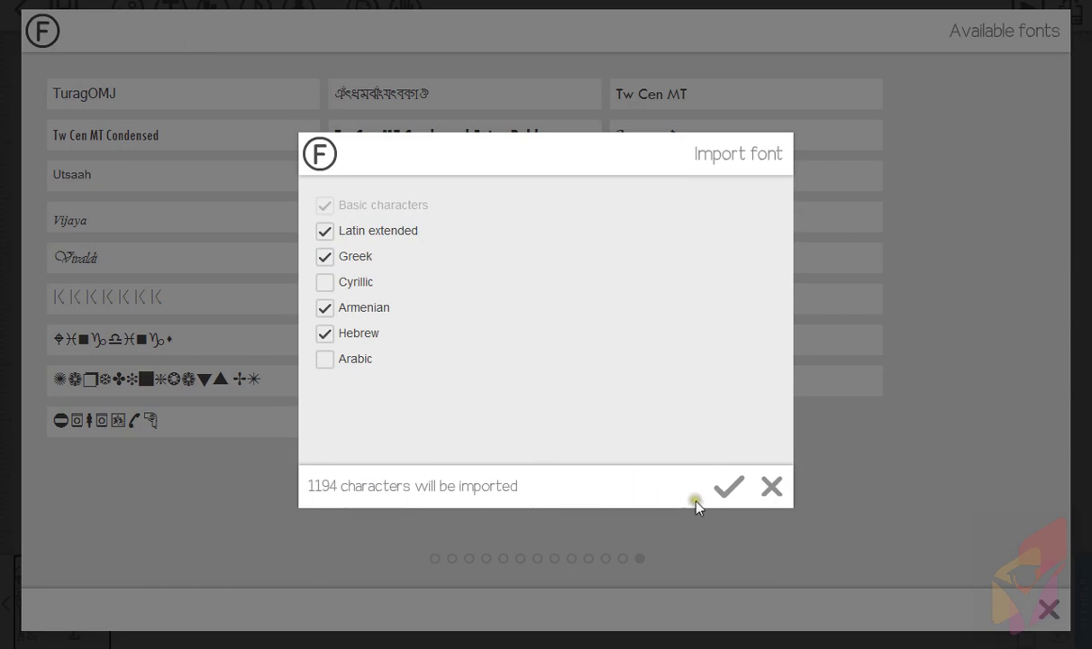
{"action": "left_click", "coordinate": [728, 493]}
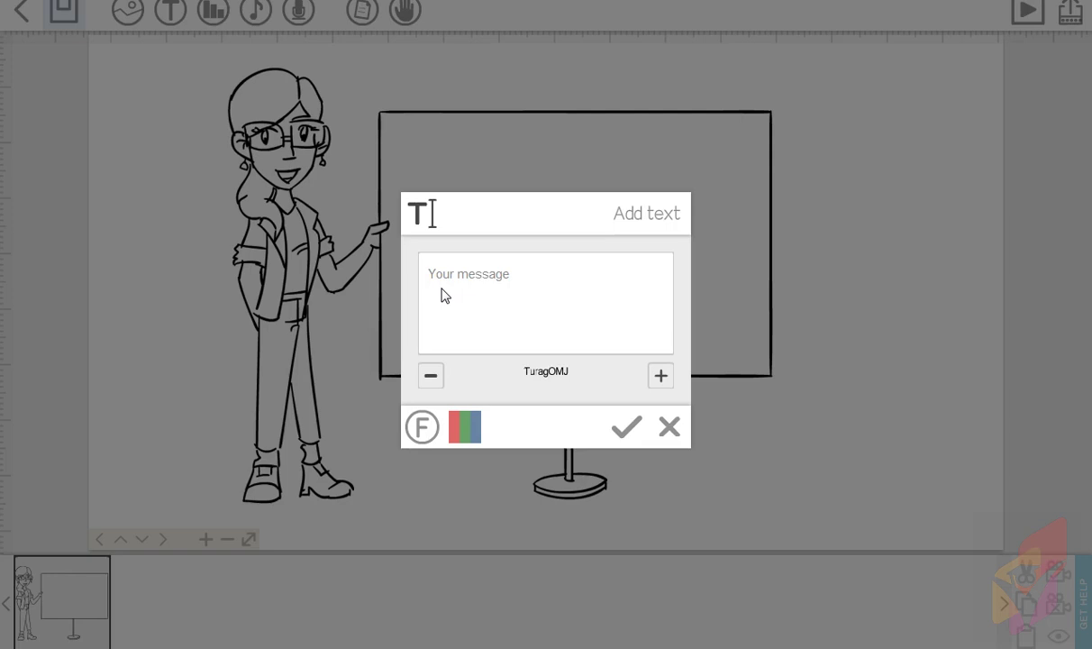
Step: Write a two-line message with "Hi" on the first line and an "I am" sentence giving the character's first name on the second
{"action": "left_click", "coordinate": [536, 310]}
{"action": "type", "text": "Hi"}
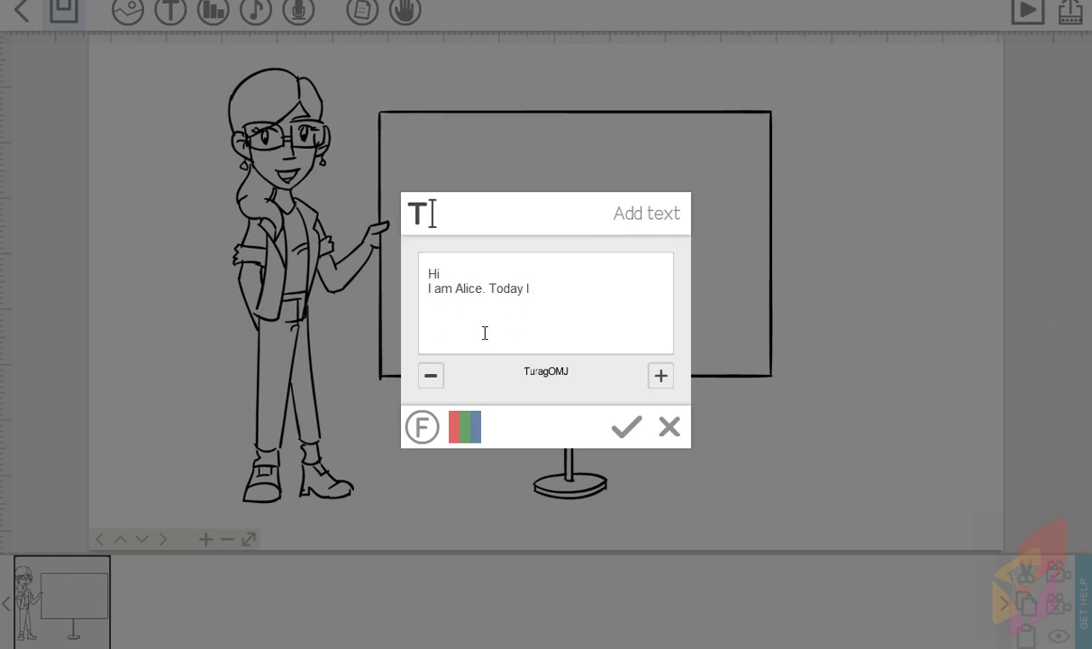
{"action": "key", "text": "BackSpace"}
{"action": "key", "text": "BackSpace"}
{"action": "key", "text": "BackSpace"}
{"action": "key", "text": "BackSpace"}
{"action": "key", "text": "BackSpace"}
{"action": "key", "text": "BackSpace"}
Step: Colour the message medium blue and add it to the canvas
{"action": "left_click", "coordinate": [477, 430]}
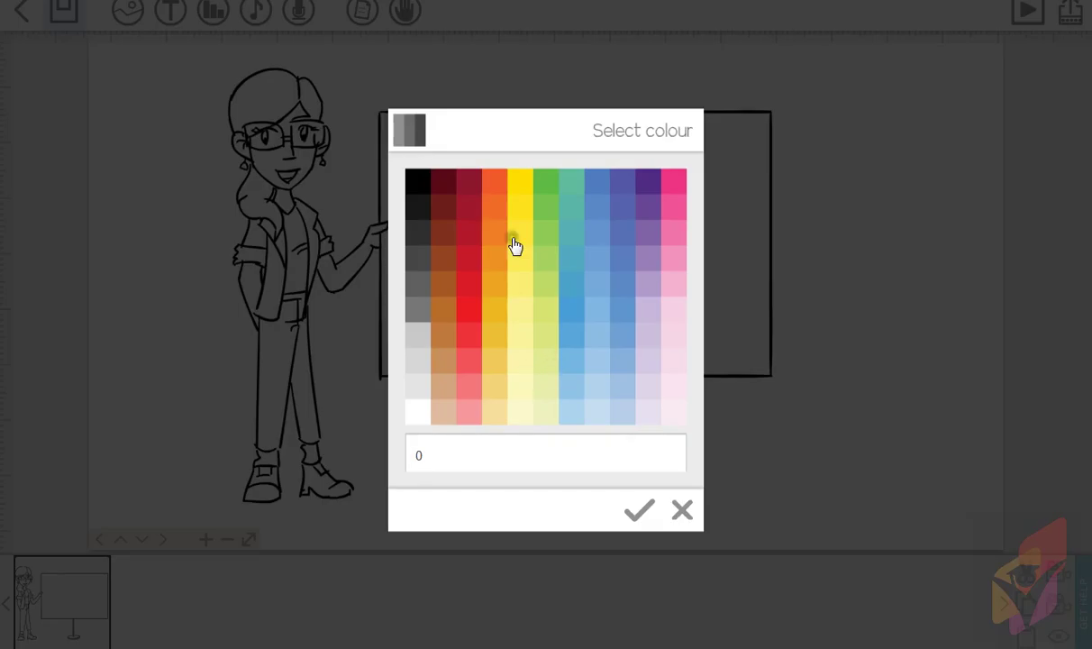
{"action": "left_click", "coordinate": [601, 209]}
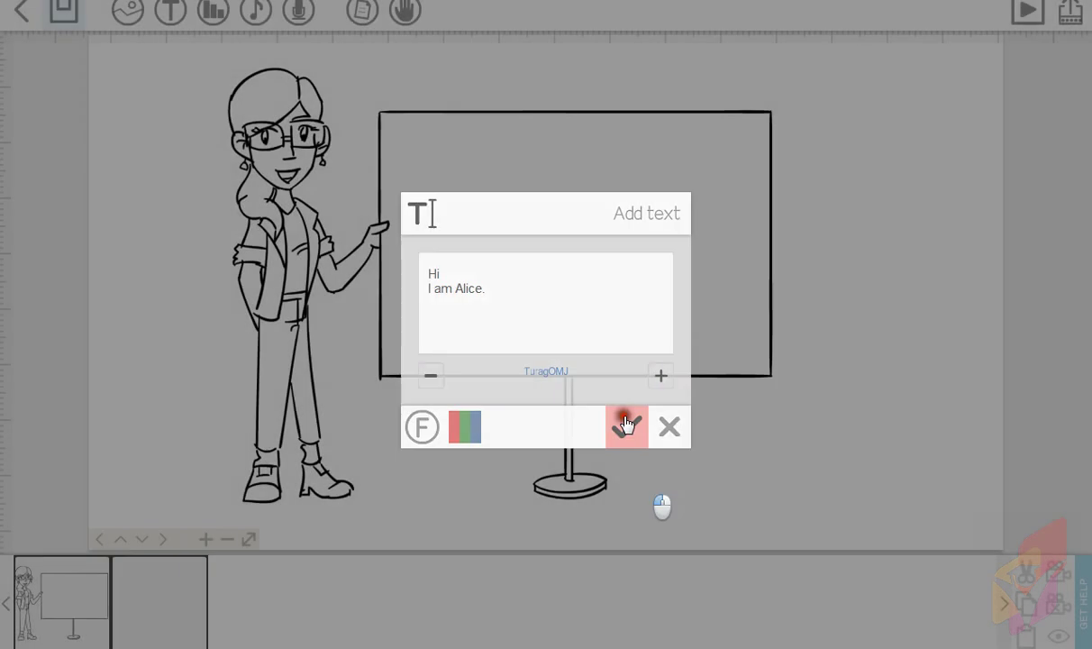
{"action": "left_click", "coordinate": [627, 424]}
Step: Move the greeting text into the whiteboard's upper-left area, shrink it to leave room for more text, and deselect it
{"action": "left_click_drag", "start_coordinate": [593, 302], "coordinate": [531, 214]}
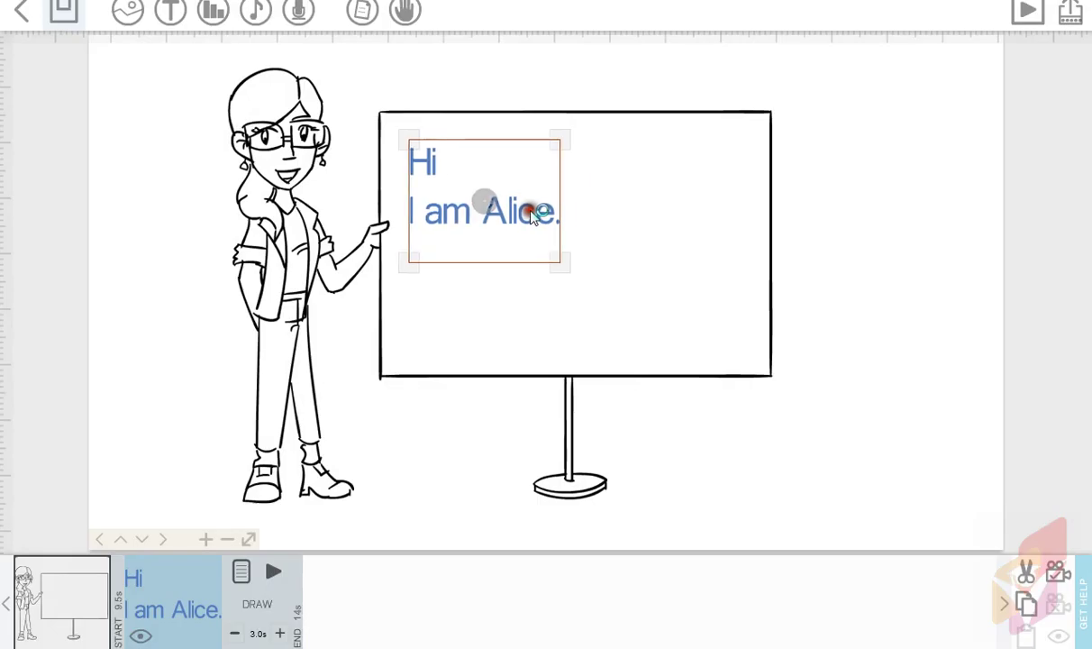
{"action": "left_click_drag", "start_coordinate": [560, 262], "coordinate": [500, 214]}
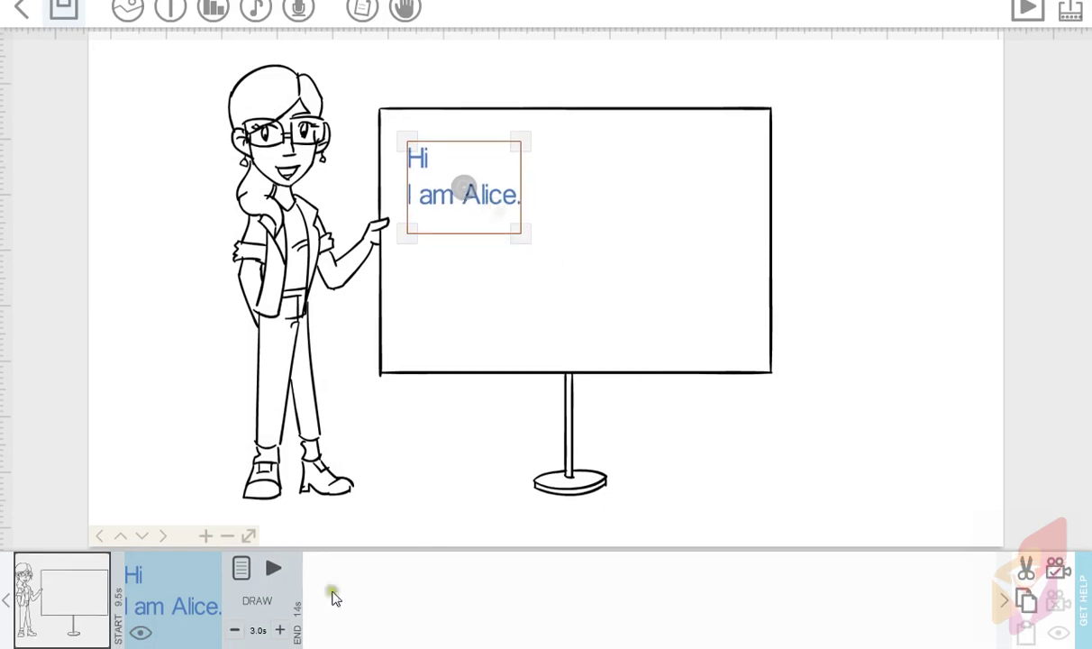
{"action": "left_click", "coordinate": [260, 631]}
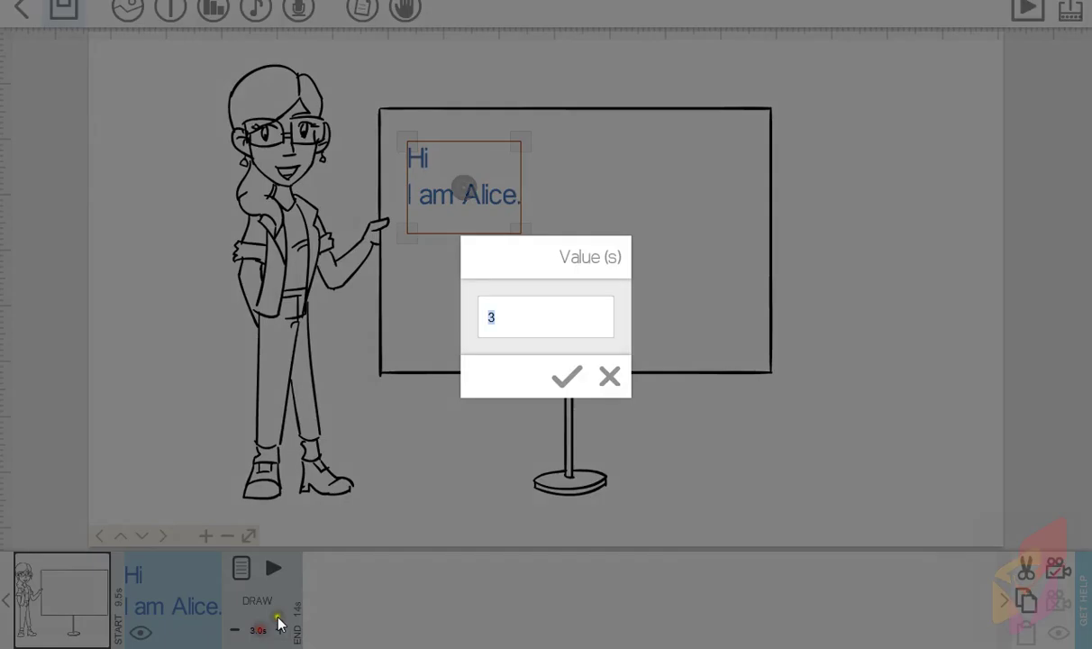
{"action": "left_click", "coordinate": [608, 376]}
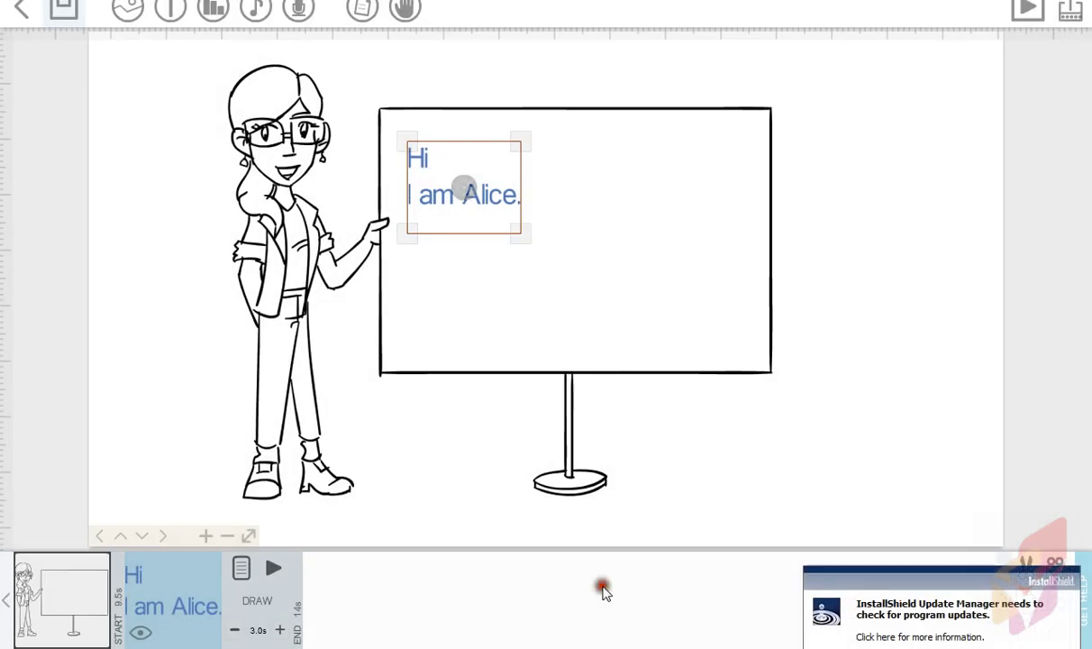
{"action": "left_click", "coordinate": [858, 255]}
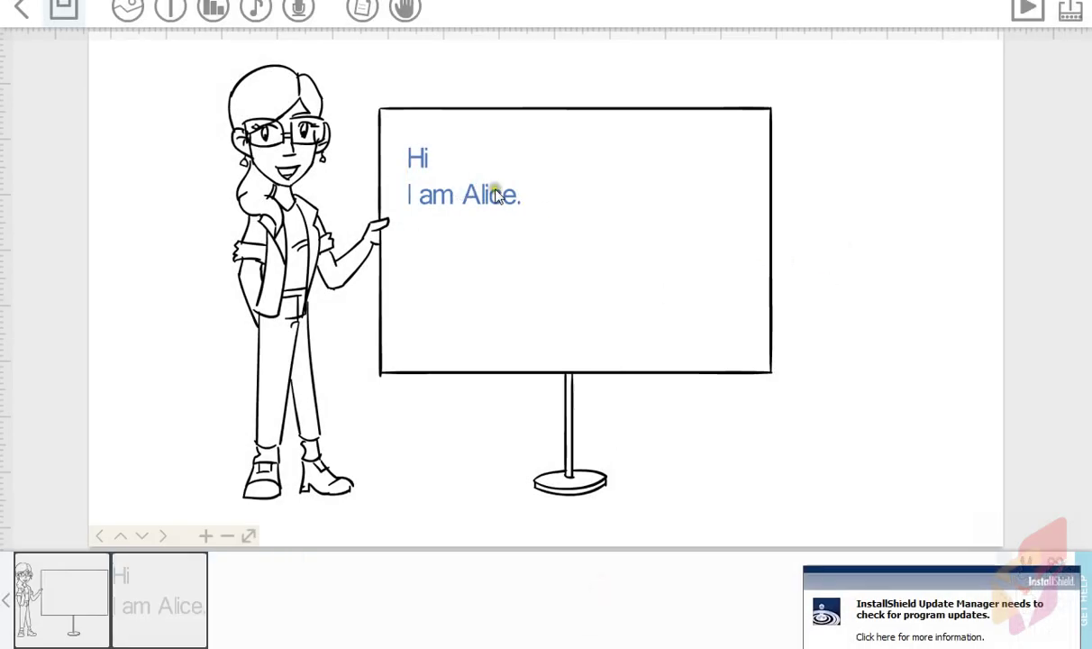
Step: Write a new two-line text message reading "Today I am Going to see you." and "How to make Hand Animation Video"
{"action": "left_click", "coordinate": [170, 56]}
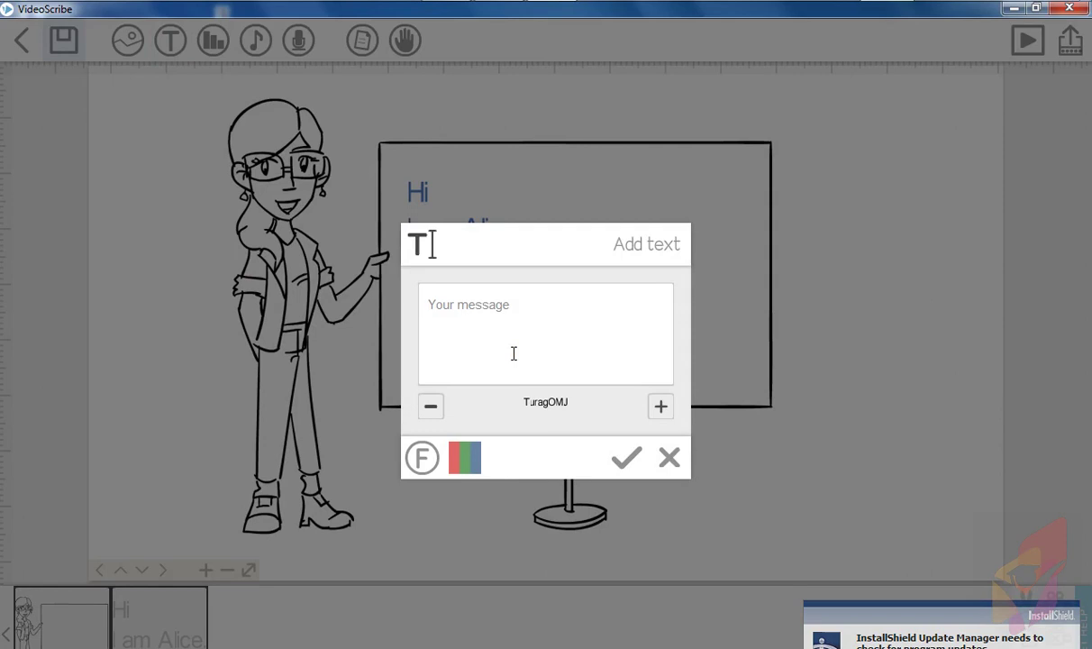
{"action": "type", "text": "I"}
{"action": "key", "text": "BackSpace"}
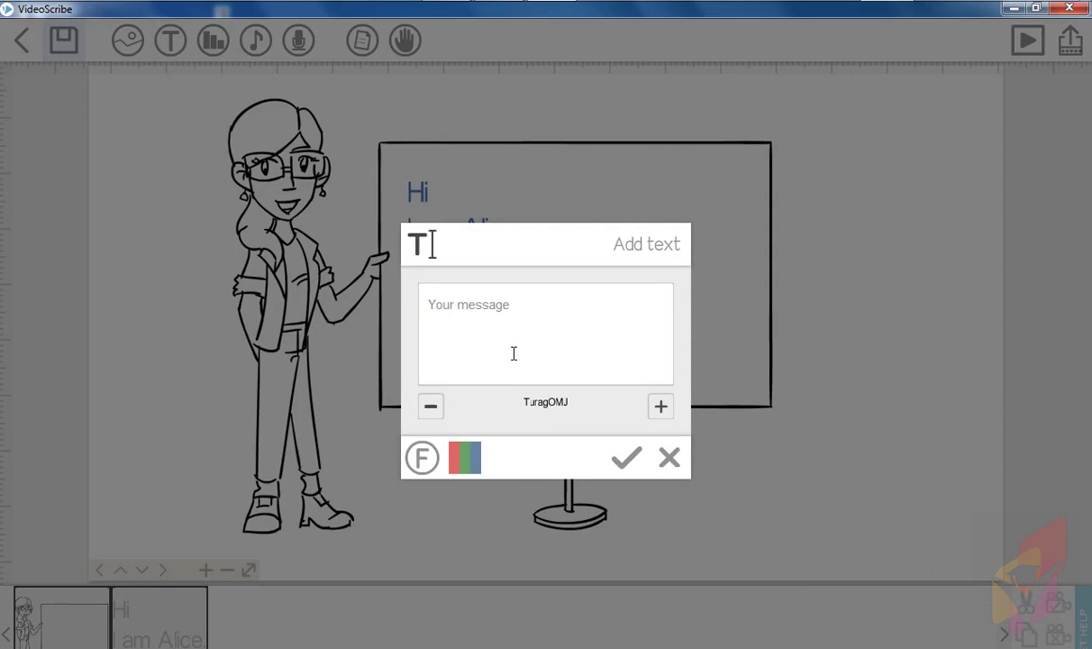
{"action": "type", "text": "Today I am Going to see you. How to"}
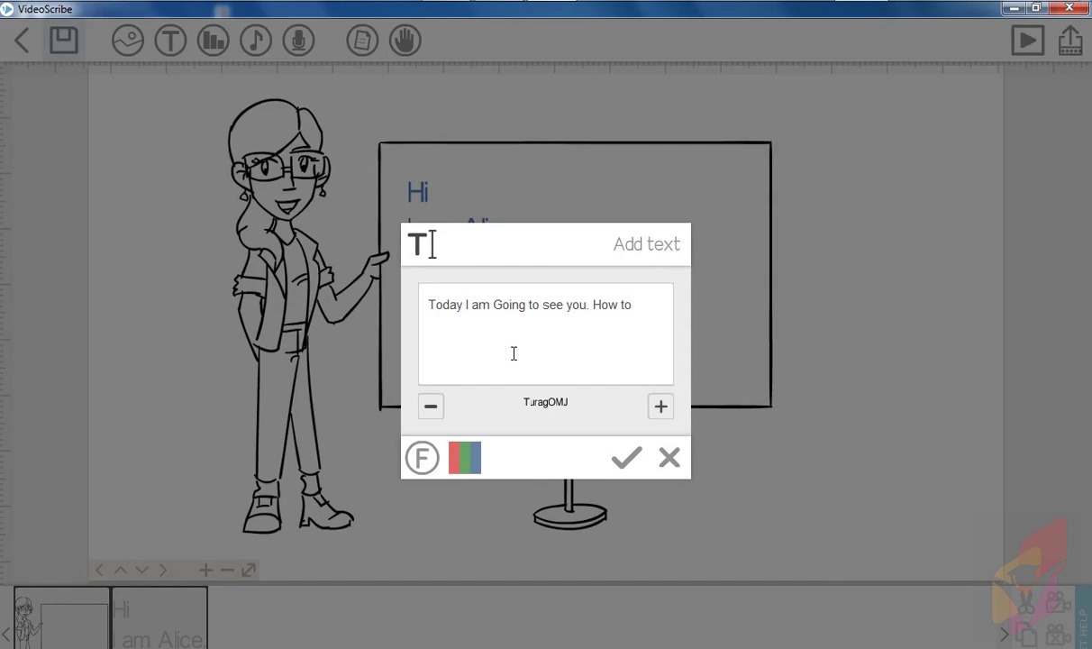
{"action": "type", "text": "ake "}
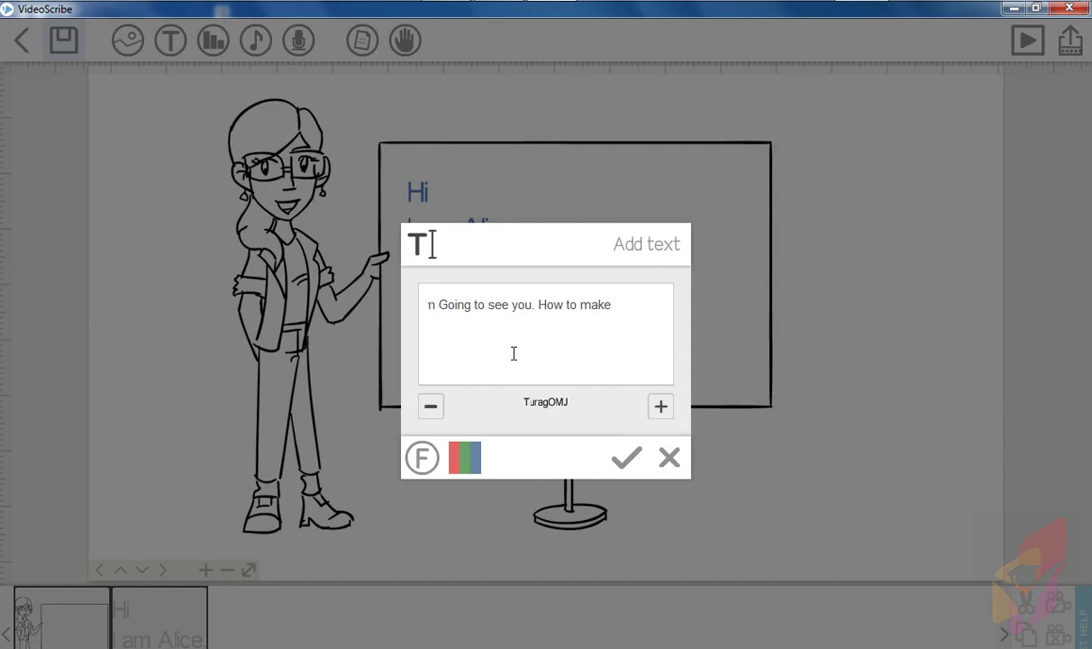
{"action": "type", "text": "Hand Anim"}
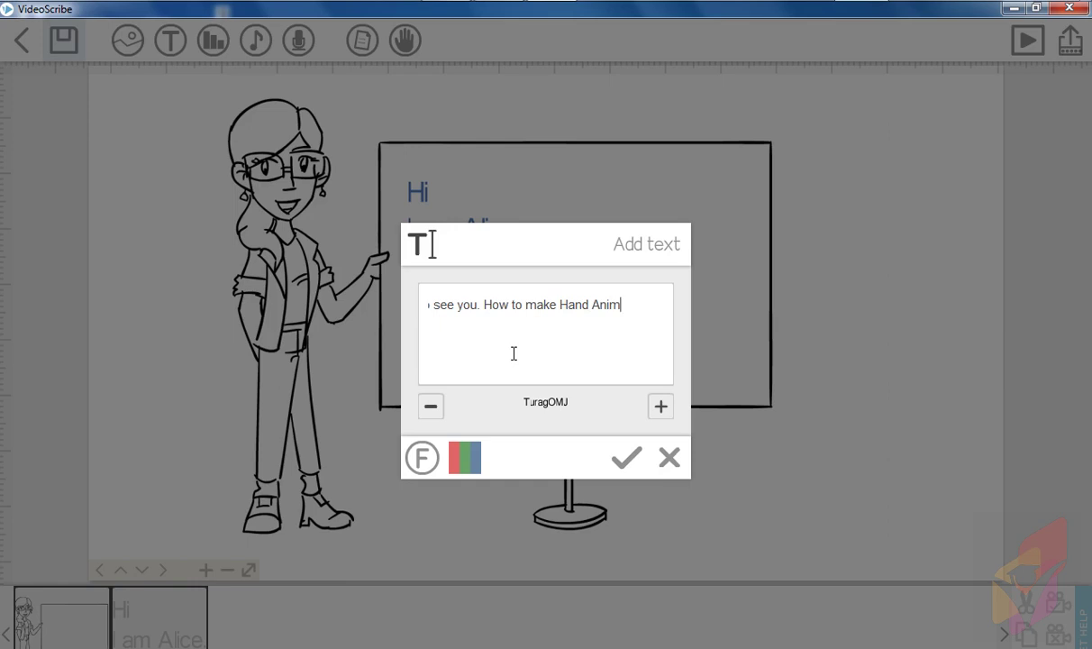
{"action": "type", "text": "ation Video"}
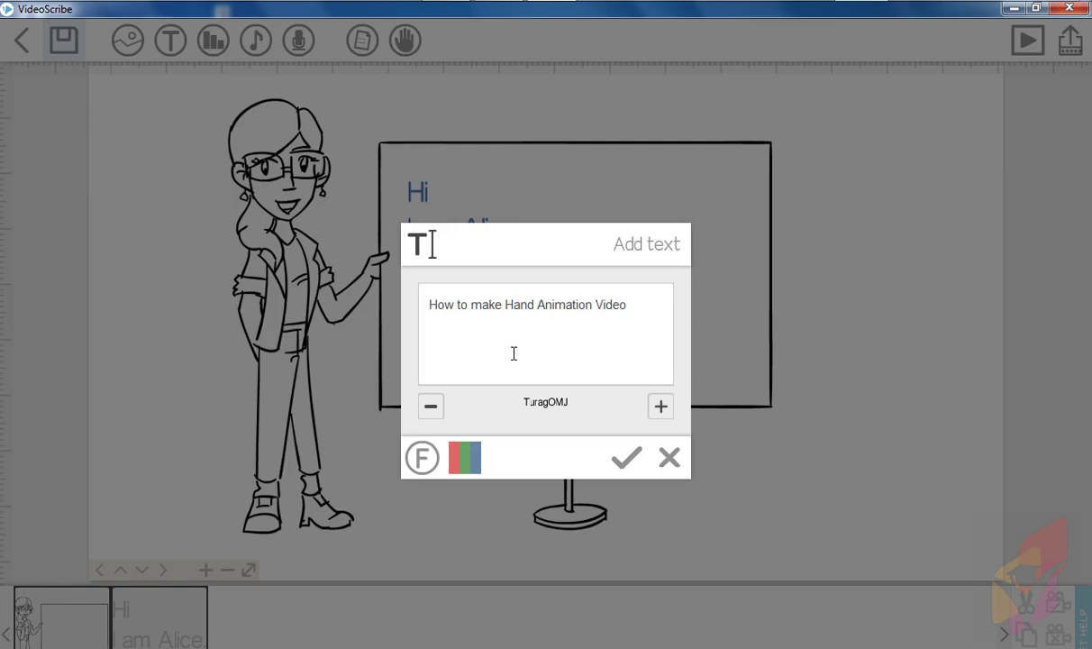
{"action": "type", "text": "Today I am Going to see you."}
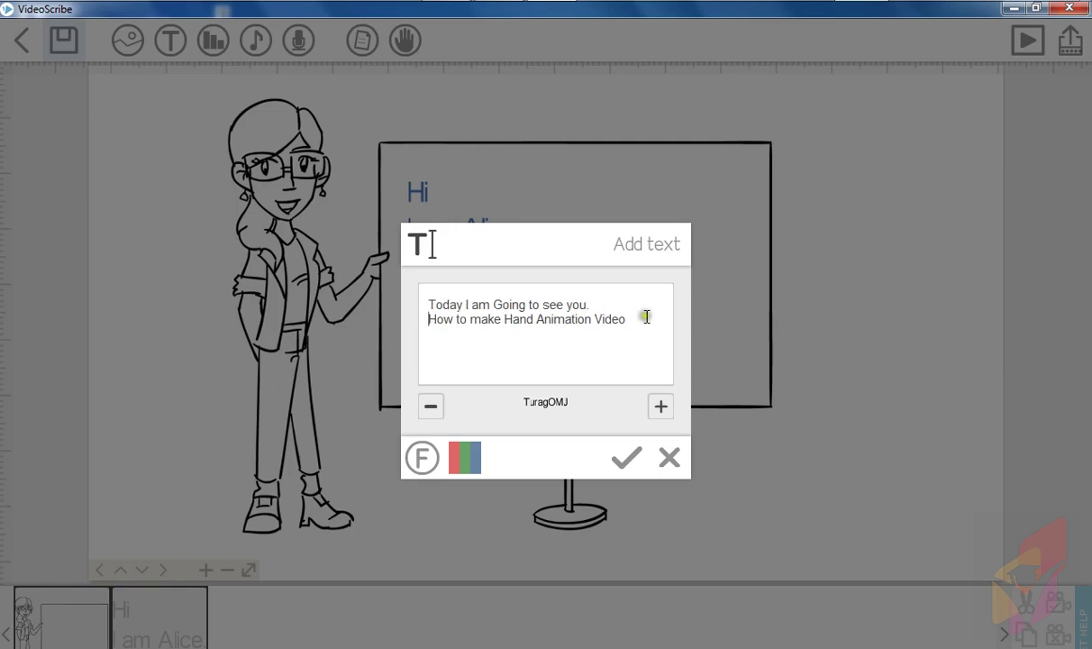
Step: Colour the message light blue and add it to the canvas with a full stop ending its second line
{"action": "left_click", "coordinate": [600, 315]}
{"action": "left_click", "coordinate": [465, 457]}
{"action": "left_click", "coordinate": [575, 385]}
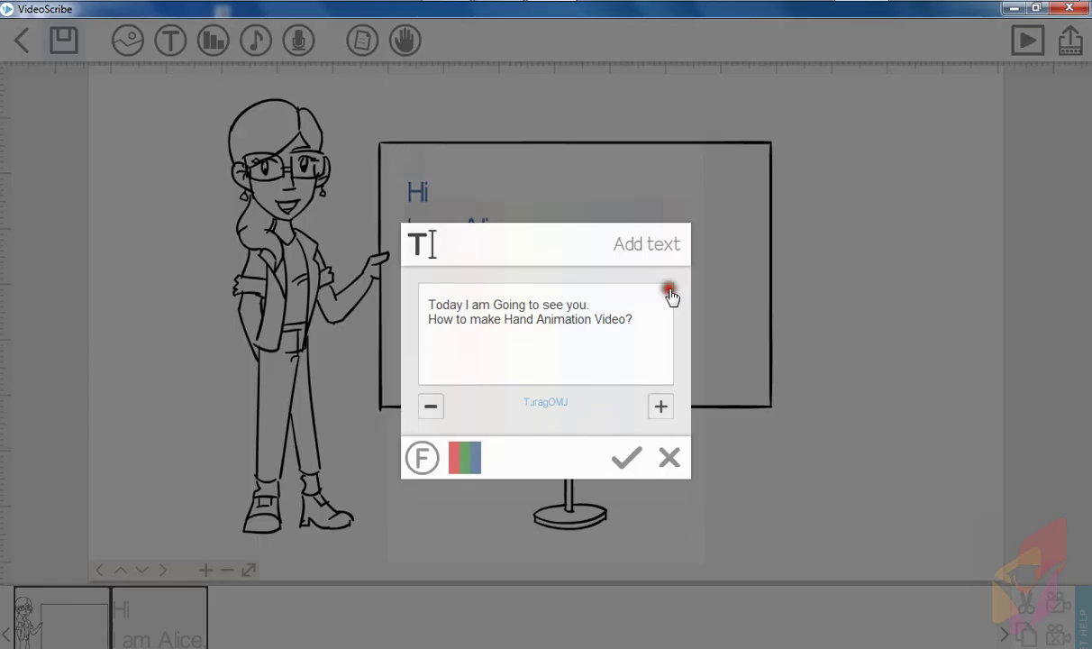
{"action": "left_click", "coordinate": [642, 318]}
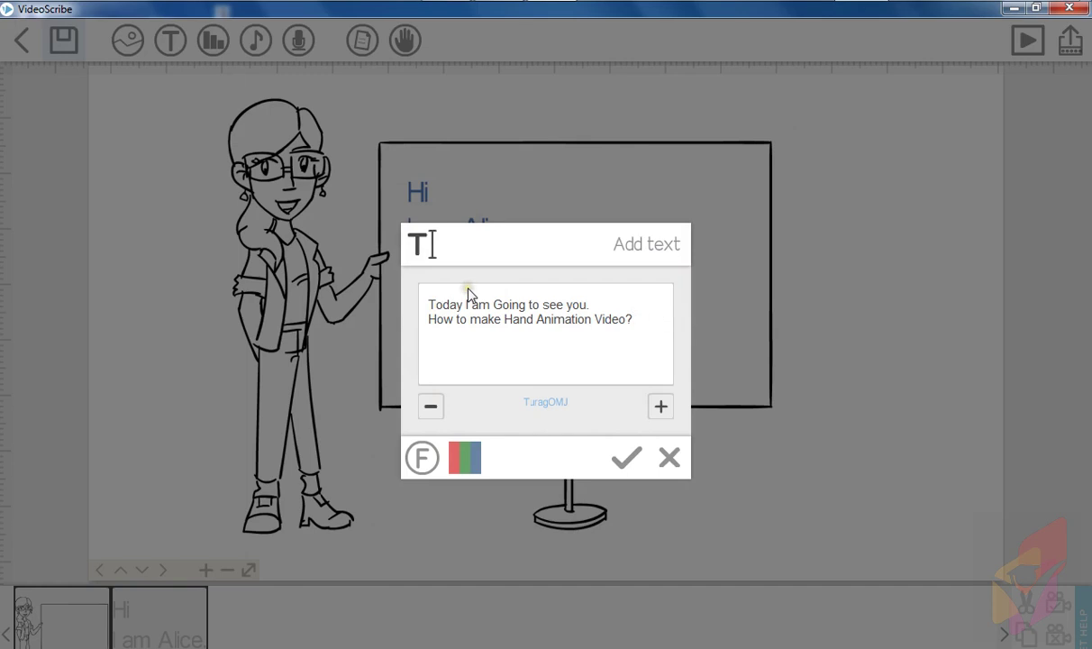
{"action": "key", "text": "BackSpace"}
{"action": "type", "text": "."}
{"action": "left_click", "coordinate": [626, 457]}
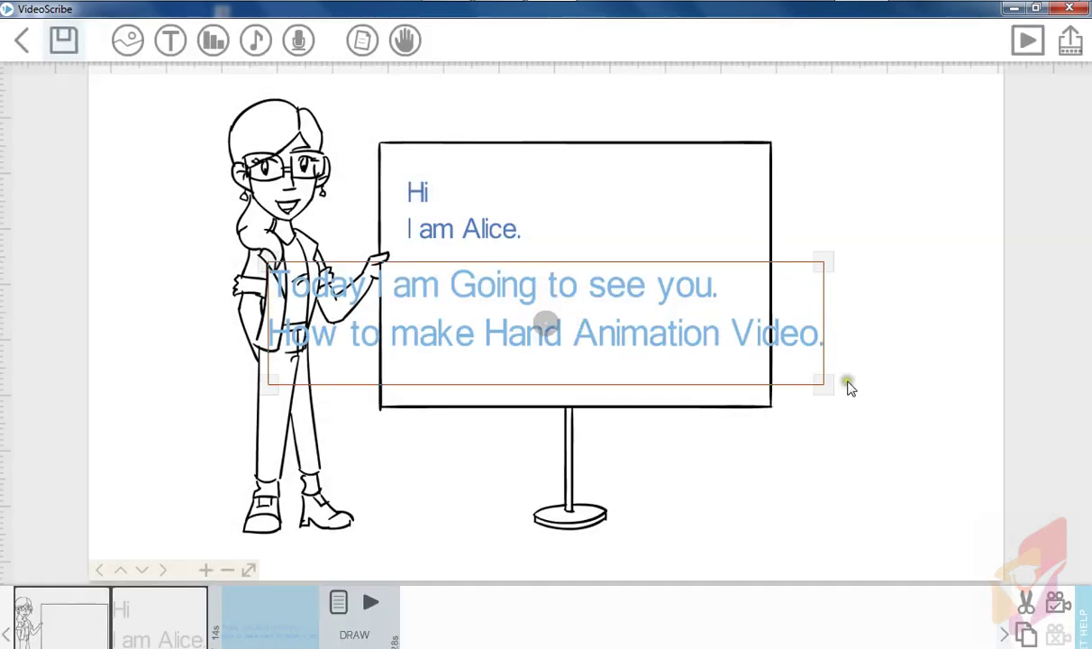
Step: Shrink the light blue text to fit the whiteboard and place it below the greeting
{"action": "left_click_drag", "start_coordinate": [823, 384], "coordinate": [732, 365]}
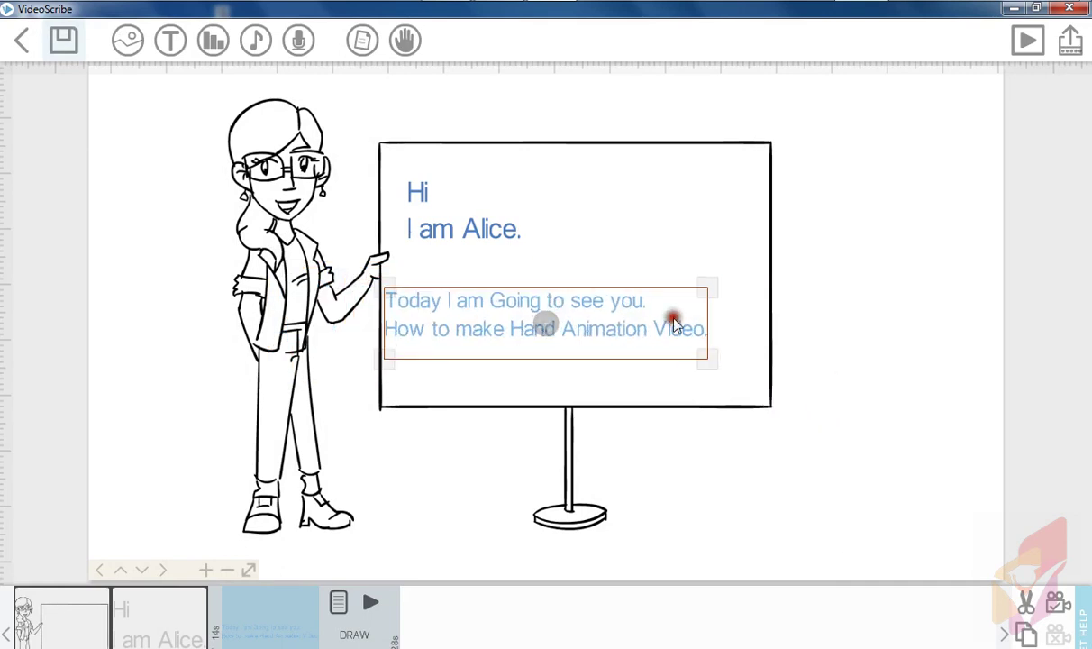
{"action": "mouse_move", "coordinate": [673, 317]}
{"action": "left_mouse_down"}
{"action": "mouse_move", "coordinate": [665, 312]}
{"action": "mouse_move", "coordinate": [683, 315]}
{"action": "left_mouse_up"}
{"action": "left_click", "coordinate": [822, 283]}
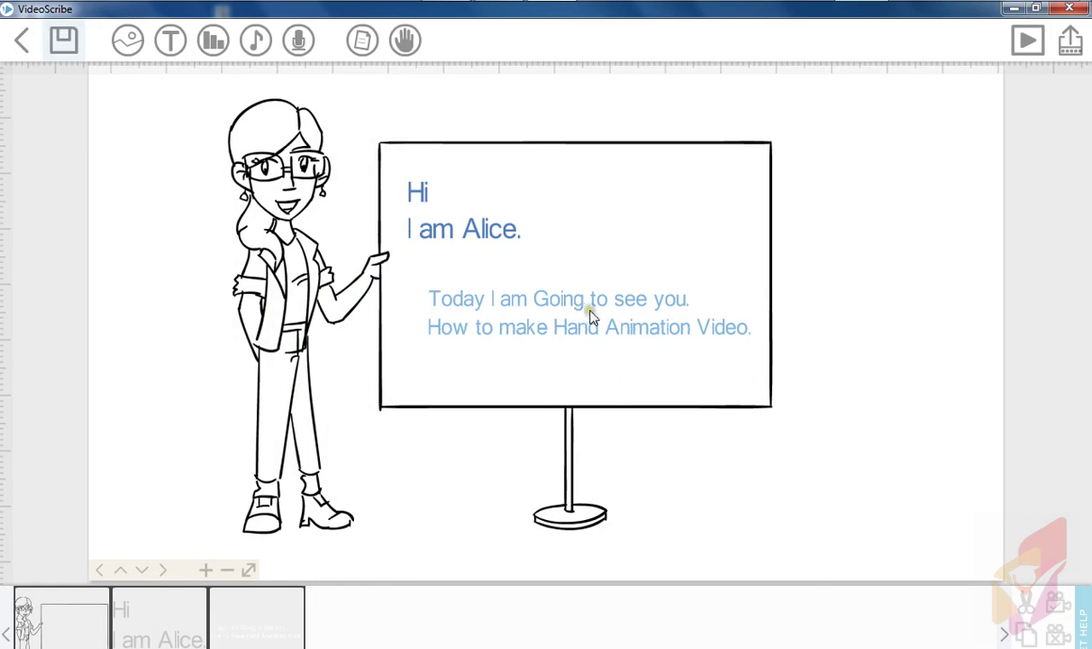
{"action": "left_click_drag", "start_coordinate": [587, 328], "coordinate": [586, 326]}
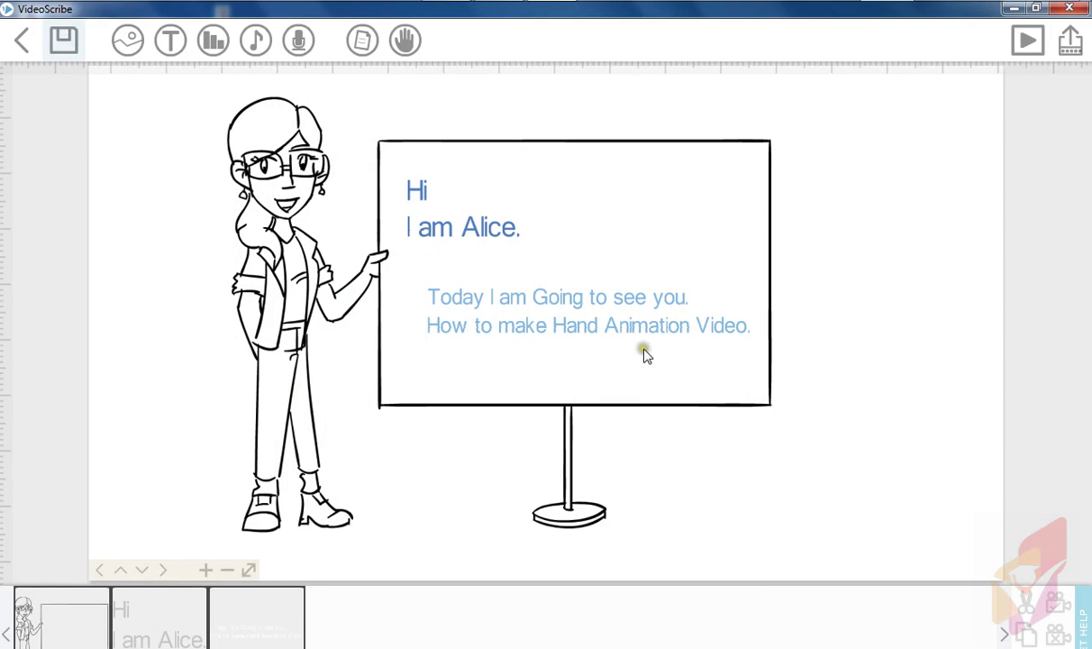
{"action": "left_click_drag", "start_coordinate": [617, 324], "coordinate": [624, 324]}
Step: Examine the text replacement, Draw and Move In options in the properties of the two whiteboard texts
{"action": "left_click", "coordinate": [625, 326]}
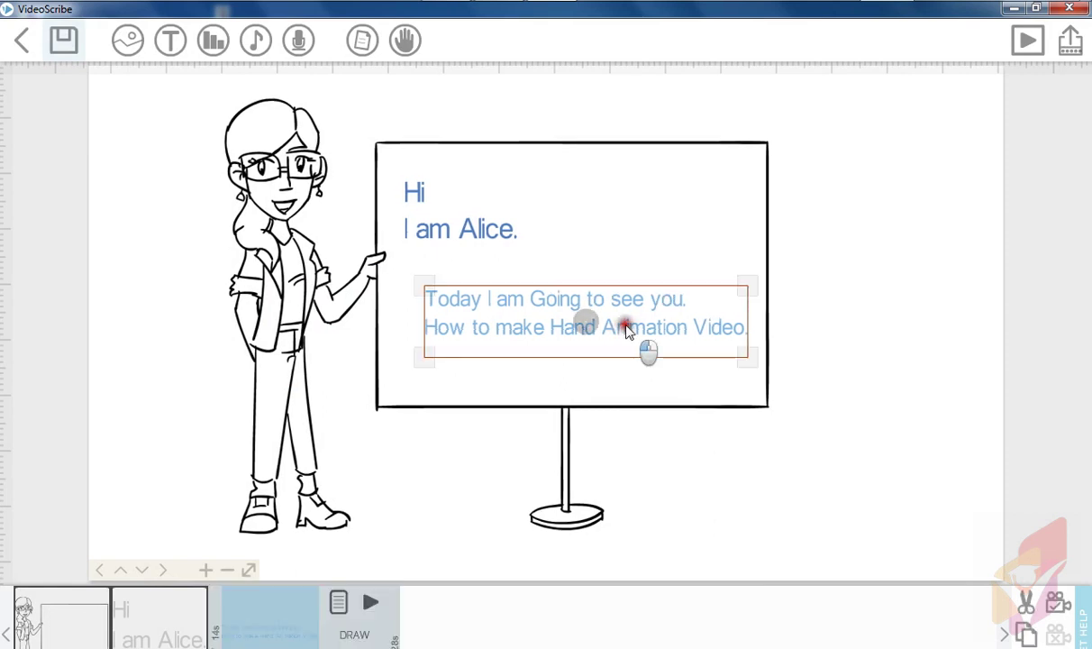
{"action": "left_click", "coordinate": [628, 330]}
{"action": "left_click", "coordinate": [764, 528]}
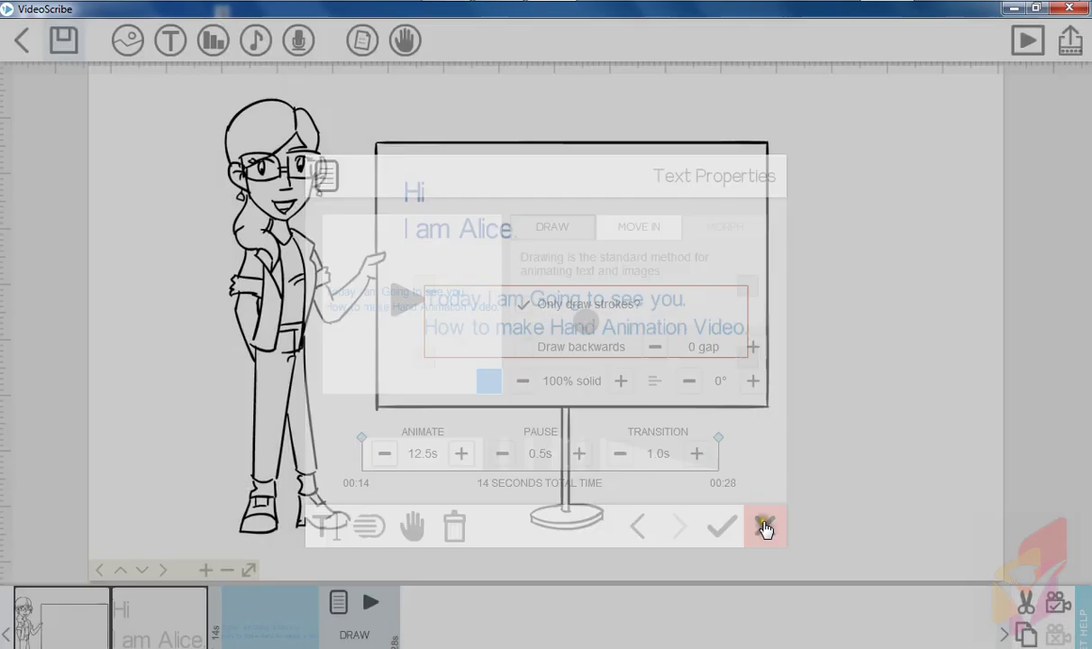
{"action": "left_click", "coordinate": [679, 339]}
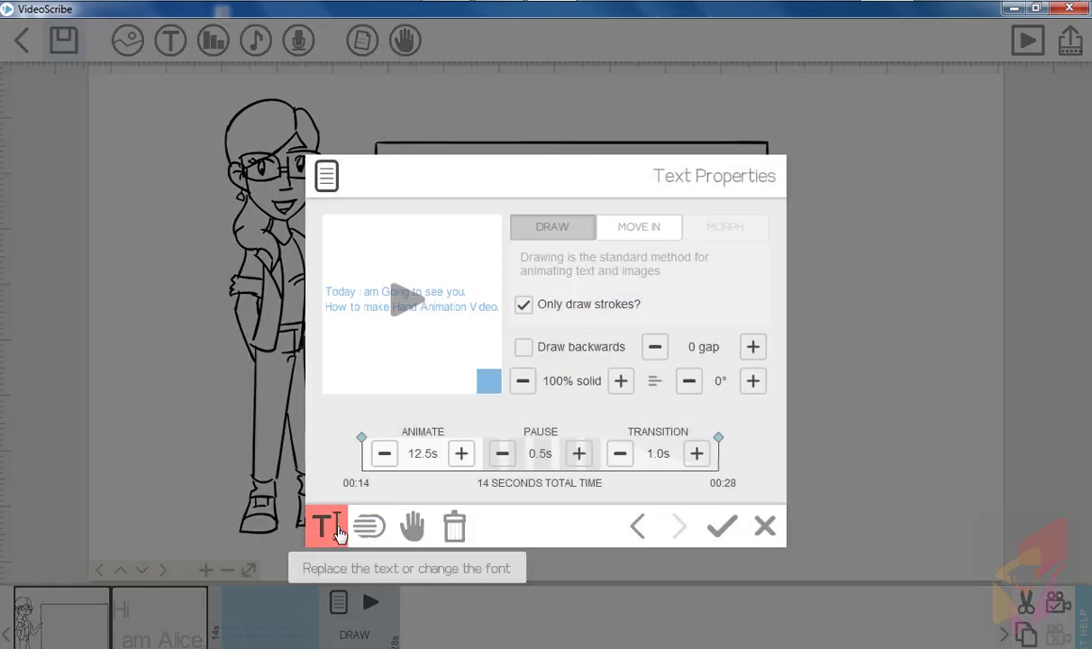
{"action": "left_click", "coordinate": [328, 527]}
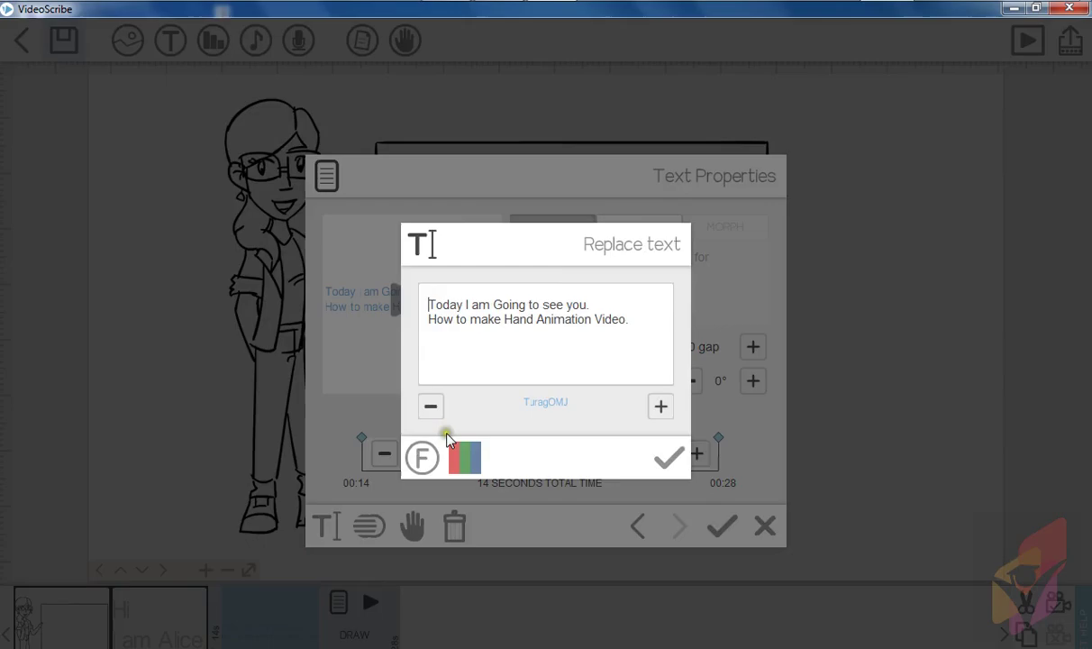
{"action": "left_click", "coordinate": [667, 457]}
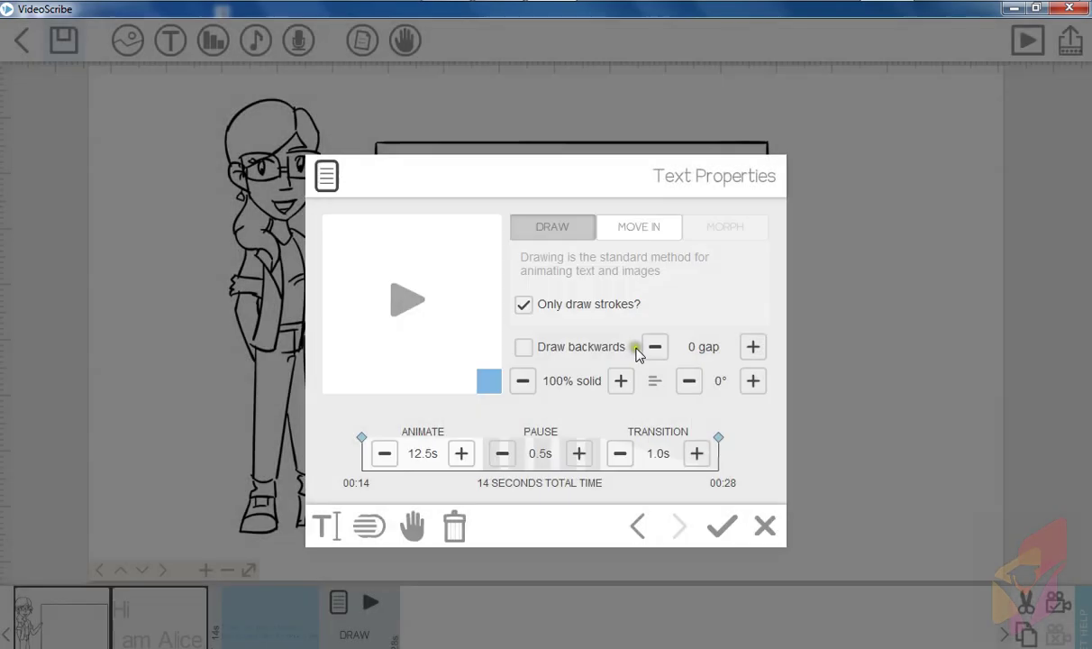
{"action": "left_click", "coordinate": [640, 240]}
{"action": "left_click", "coordinate": [566, 233]}
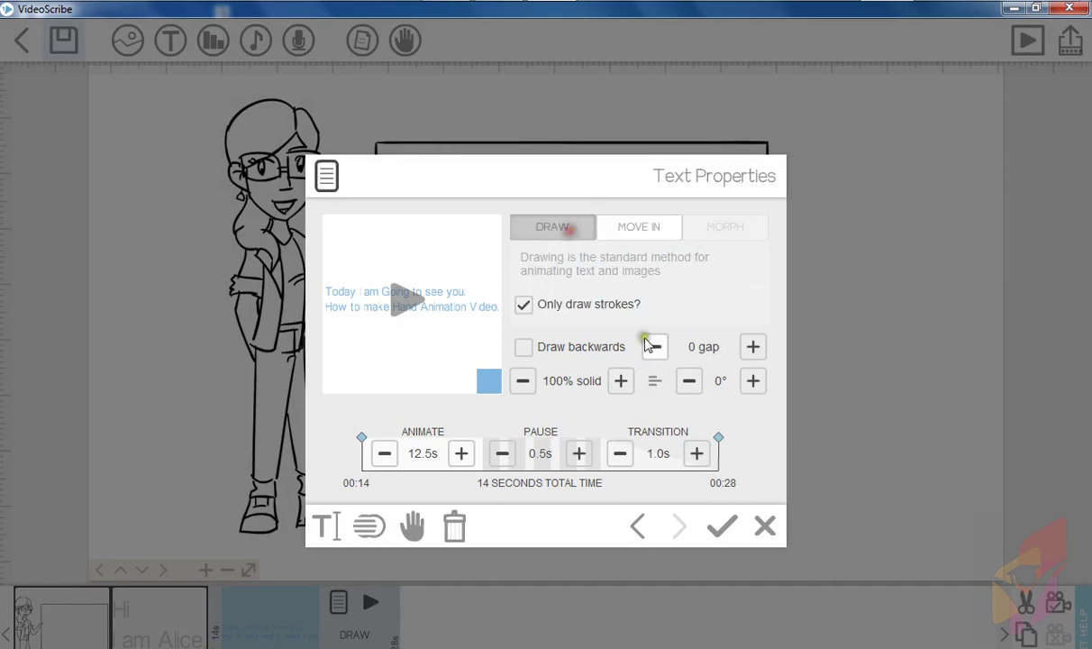
{"action": "left_click", "coordinate": [666, 527]}
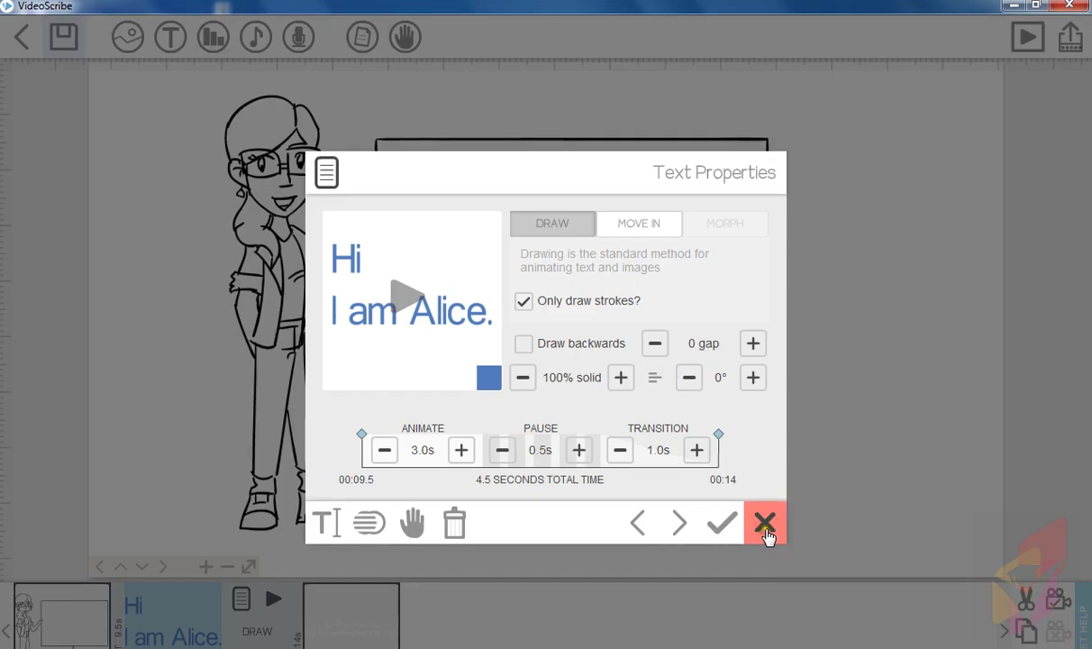
{"action": "left_click", "coordinate": [764, 527]}
{"action": "left_click", "coordinate": [845, 270]}
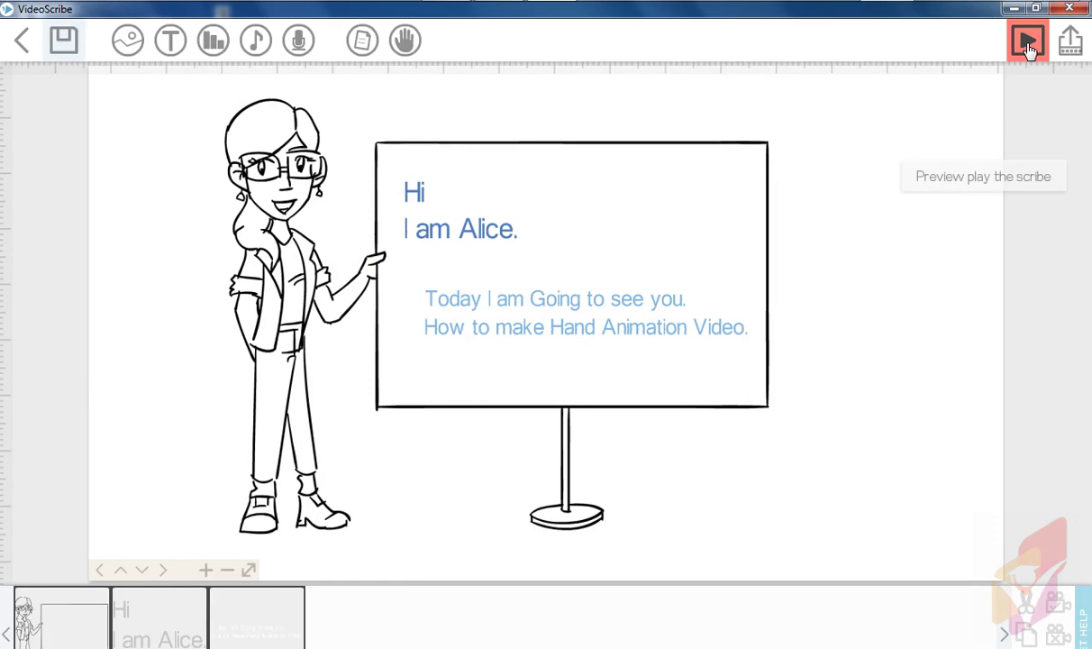
Step: Preview the whole scribe and bring the full woman-and-board scene back into view
{"action": "left_click", "coordinate": [1029, 42]}
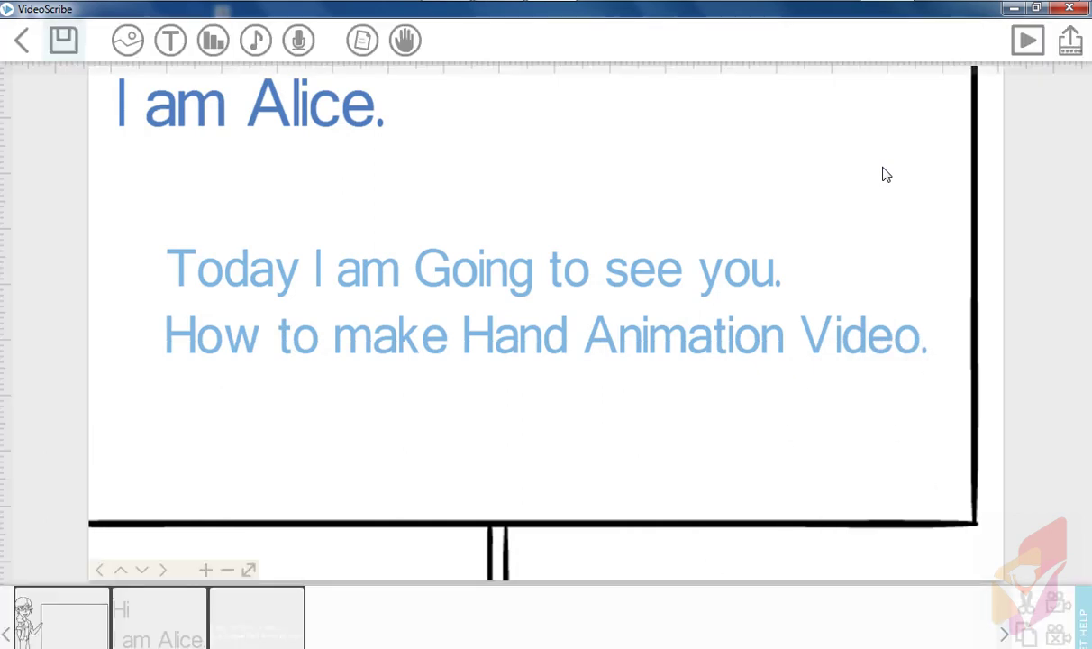
{"action": "left_click", "coordinate": [228, 572]}
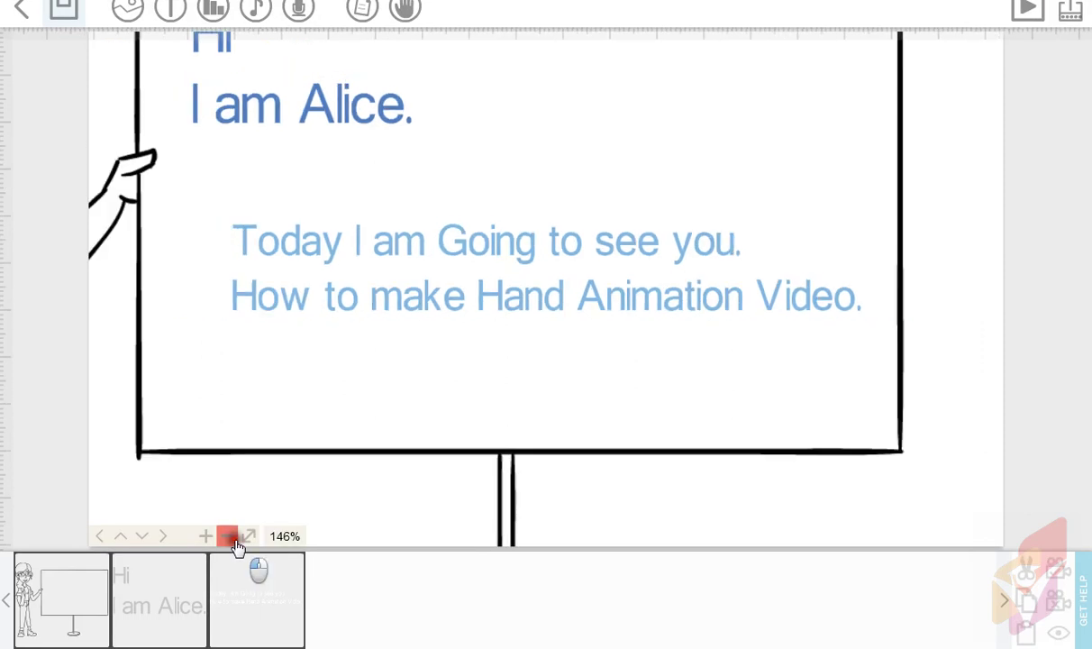
{"action": "left_click", "coordinate": [229, 571]}
{"action": "left_click", "coordinate": [232, 541]}
{"action": "left_click", "coordinate": [232, 541]}
{"action": "left_click", "coordinate": [233, 541]}
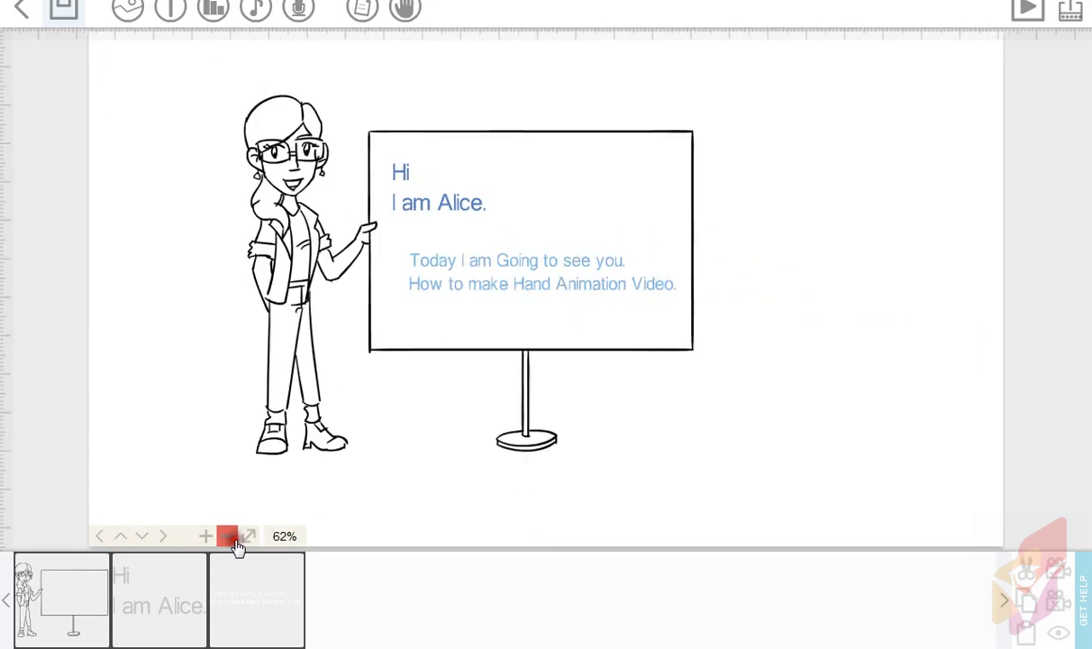
Step: Examine the drawing, the greeting and the light blue text one by one with their matching timeline elements
{"action": "left_click", "coordinate": [580, 291]}
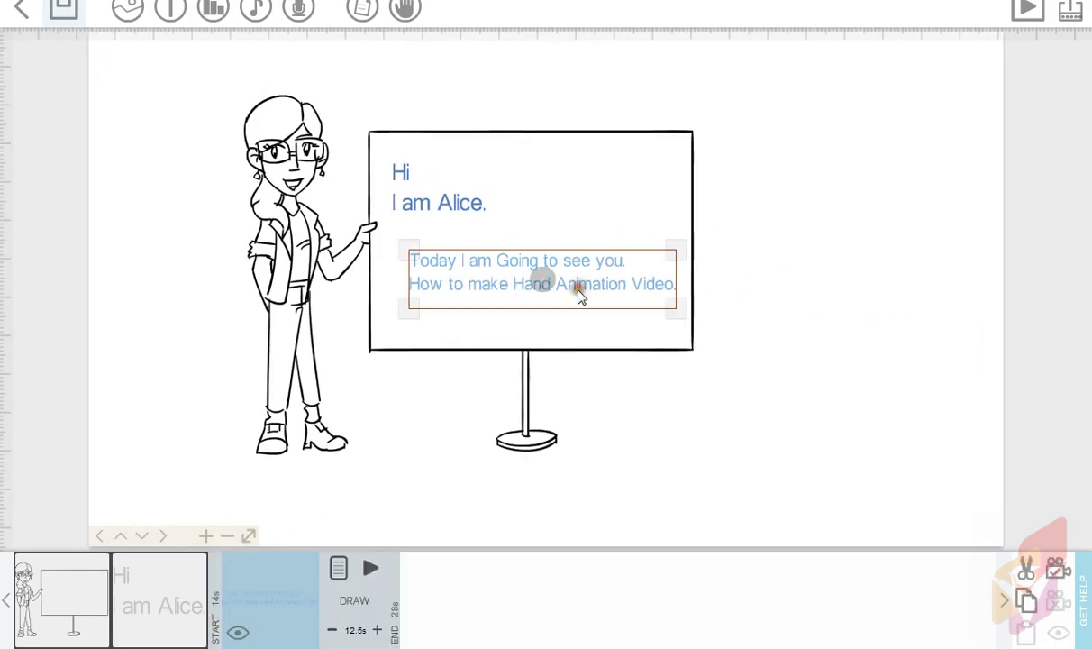
{"action": "left_click", "coordinate": [667, 439]}
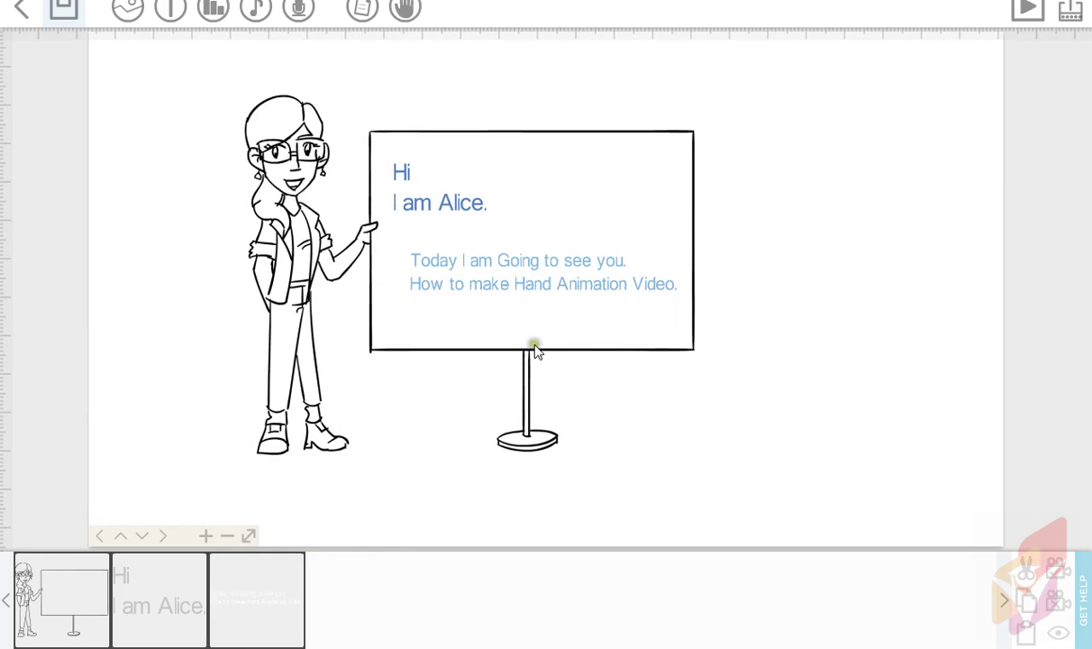
{"action": "left_click", "coordinate": [315, 325]}
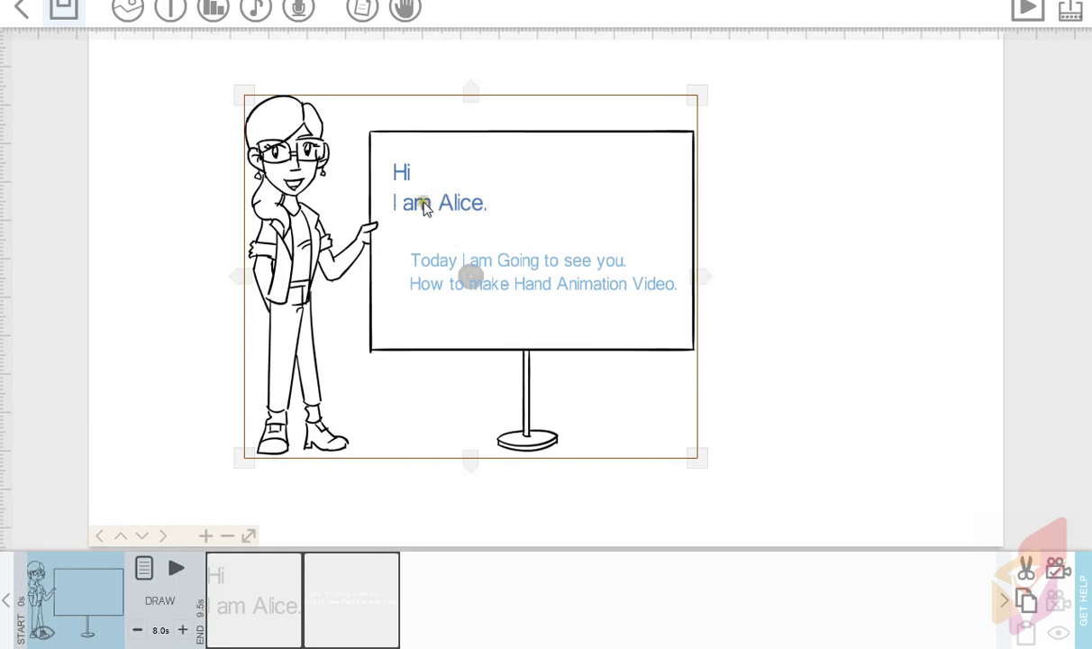
{"action": "left_click", "coordinate": [254, 581]}
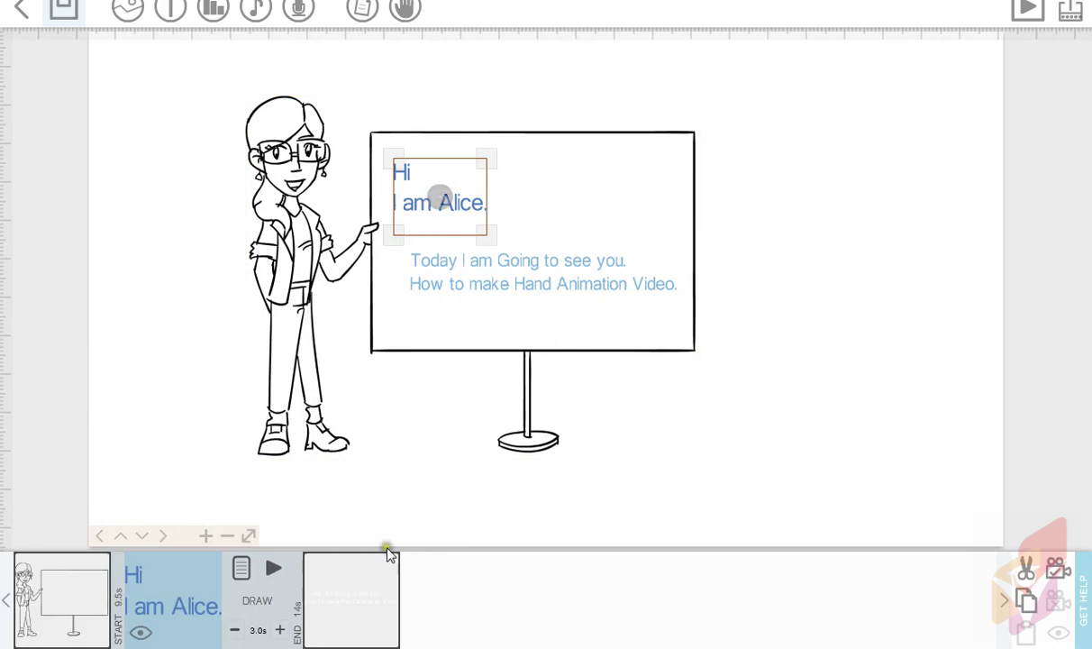
{"action": "left_click", "coordinate": [901, 441]}
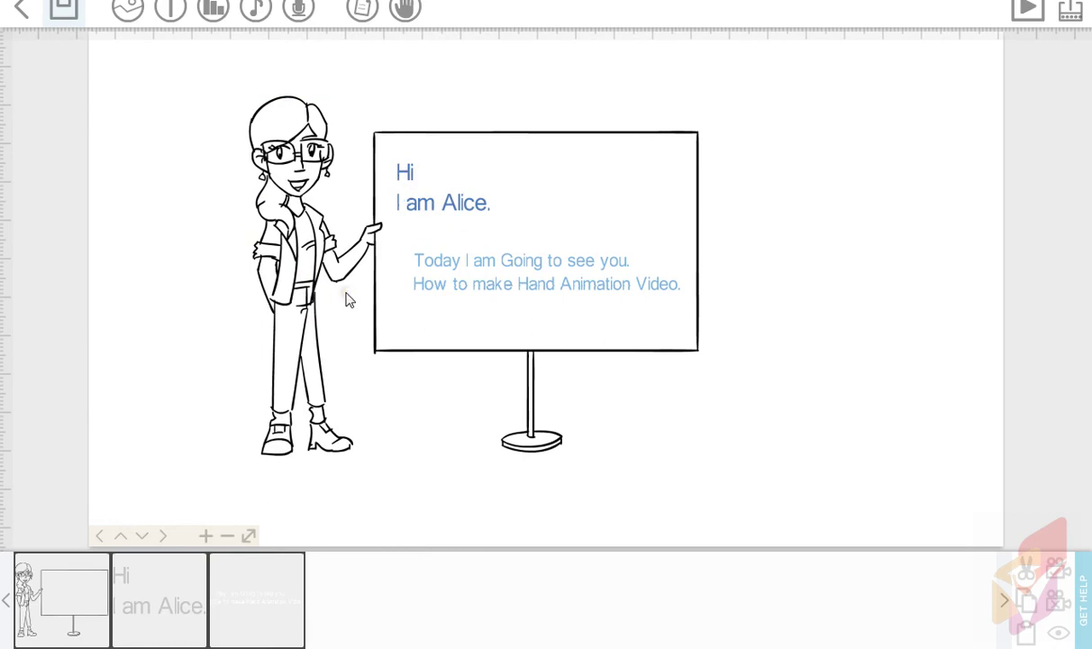
{"action": "left_click", "coordinate": [427, 208]}
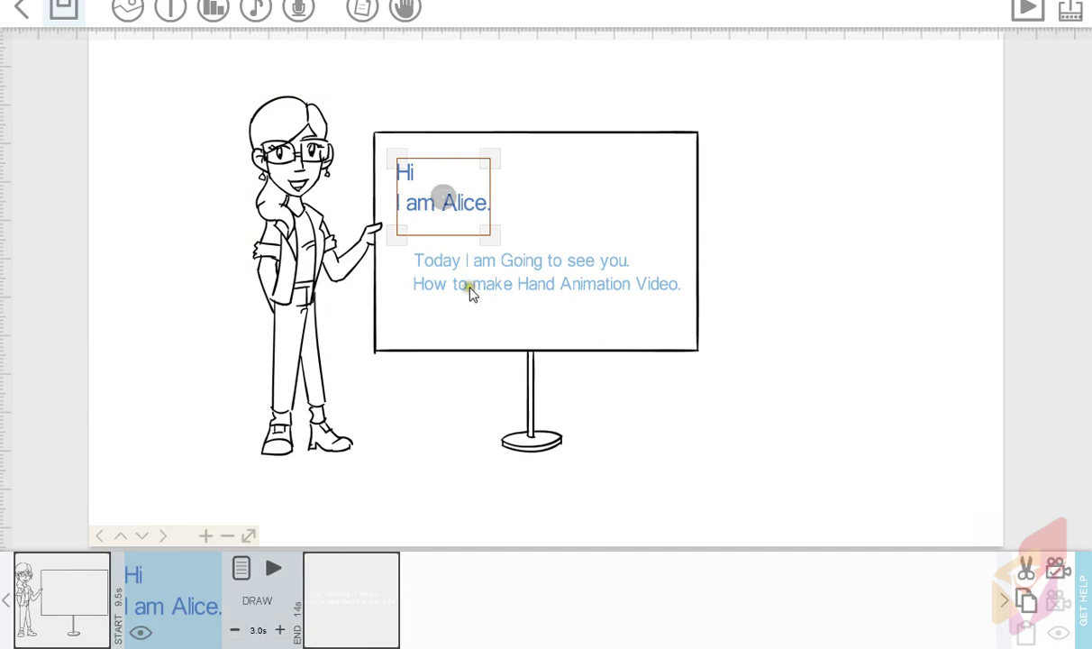
{"action": "left_click", "coordinate": [547, 280]}
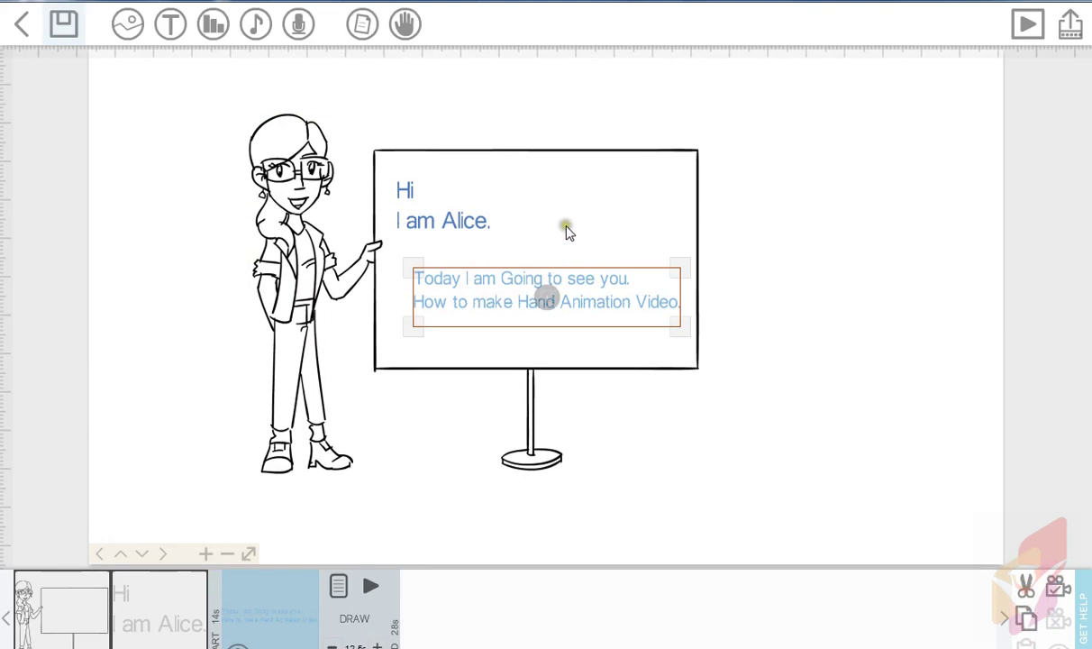
{"action": "left_click", "coordinate": [771, 255]}
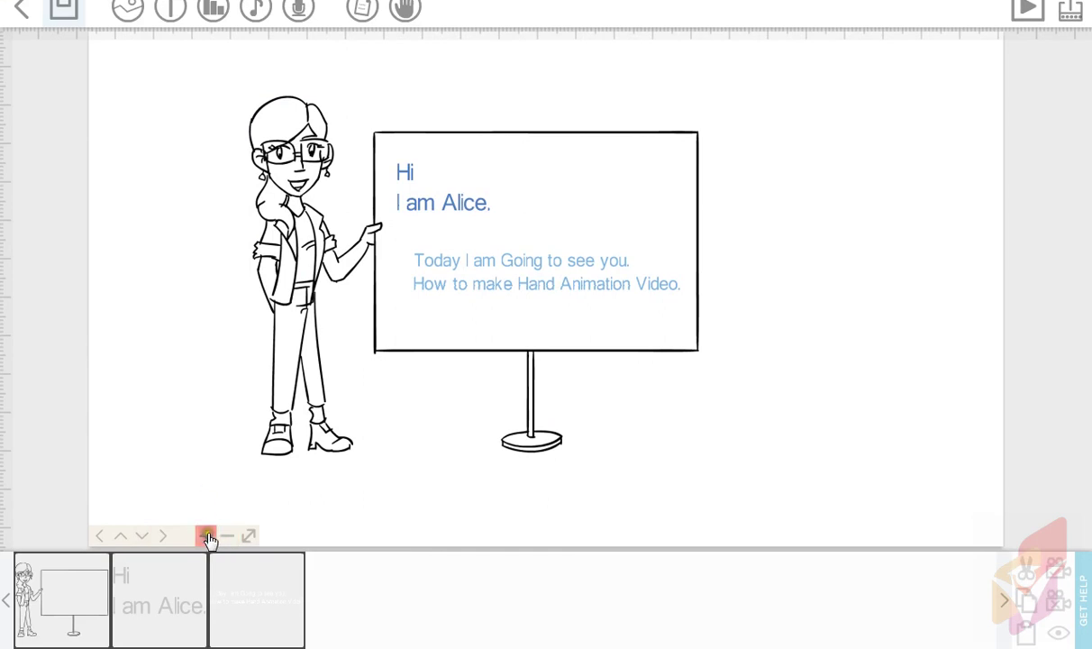
Step: Enlarge the scene slightly, lock that camera view for the drawing, the greeting and the light blue text, and preview the scribe
{"action": "left_click", "coordinate": [206, 537]}
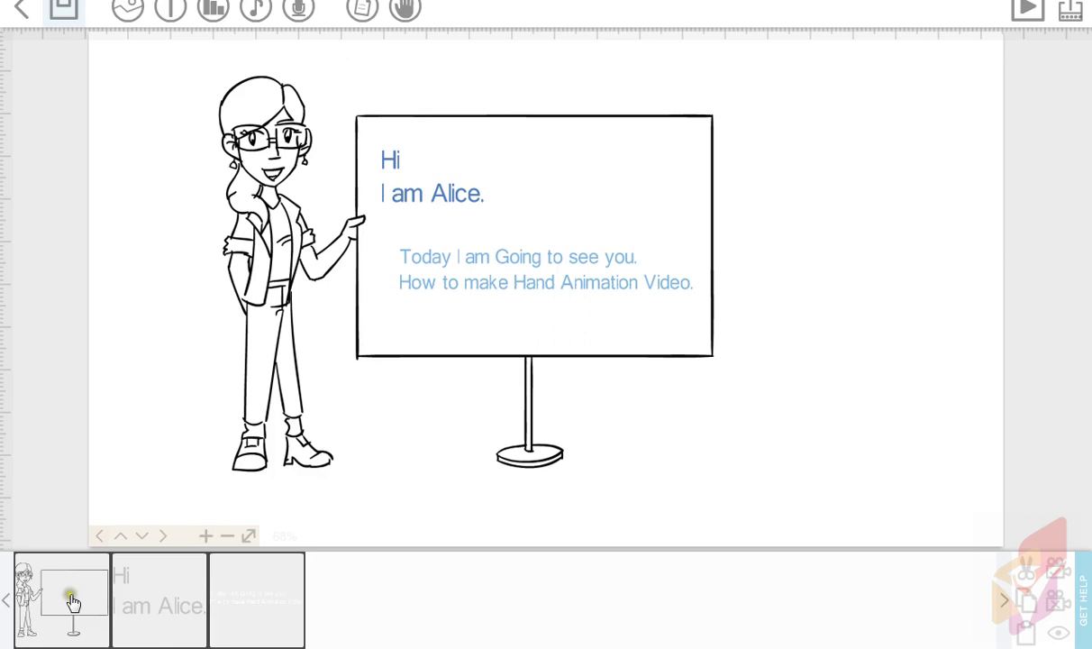
{"action": "left_click", "coordinate": [65, 622]}
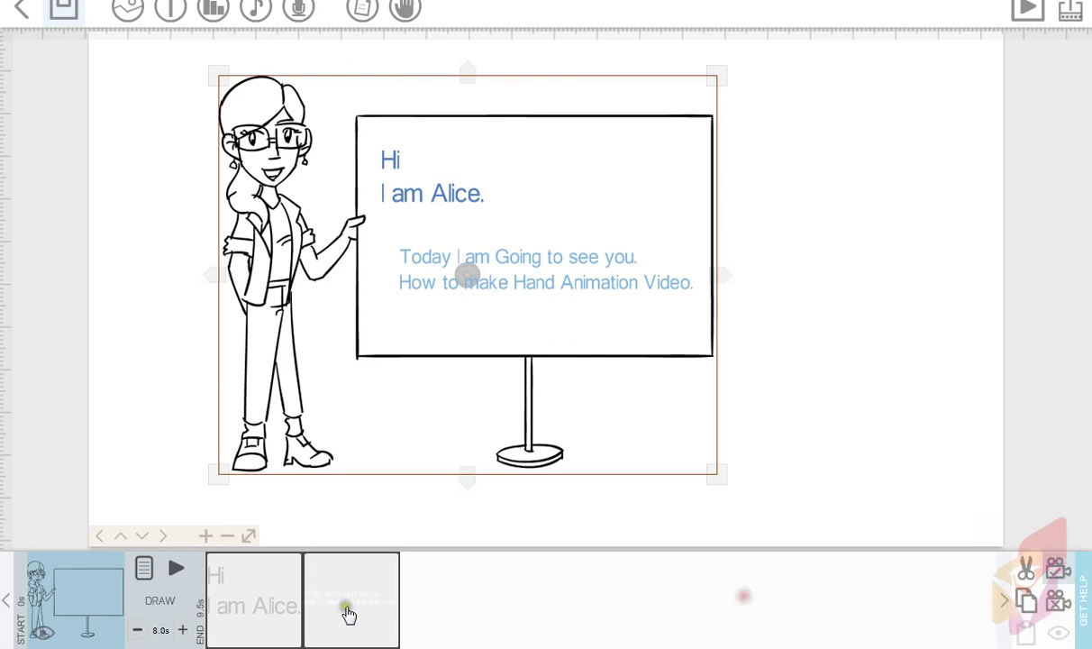
{"action": "left_click", "coordinate": [234, 584]}
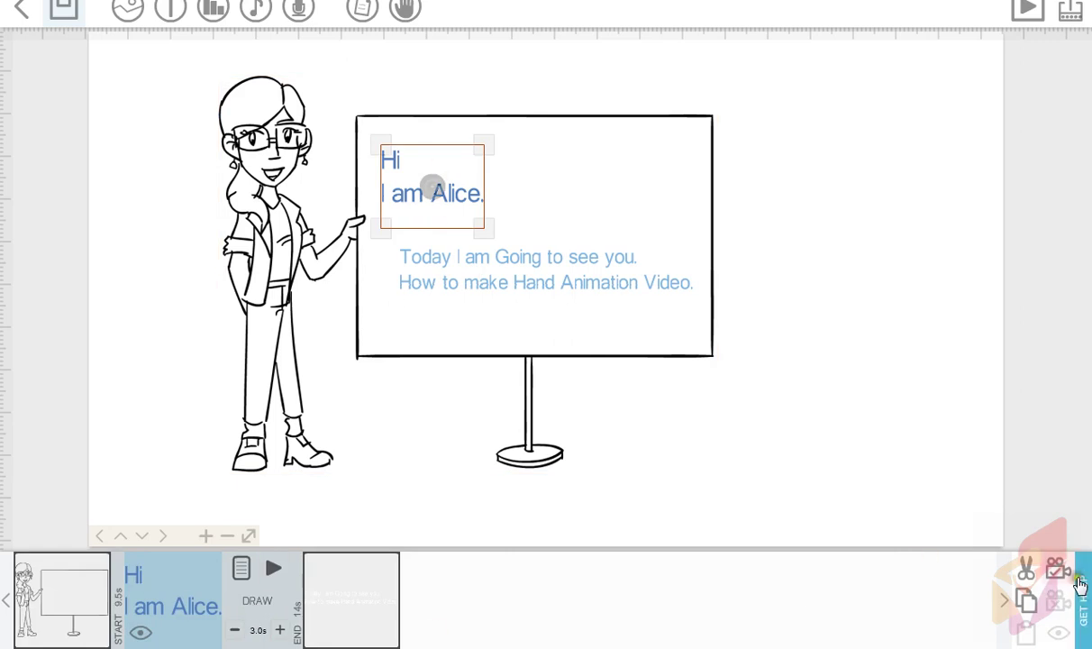
{"action": "left_click", "coordinate": [364, 596]}
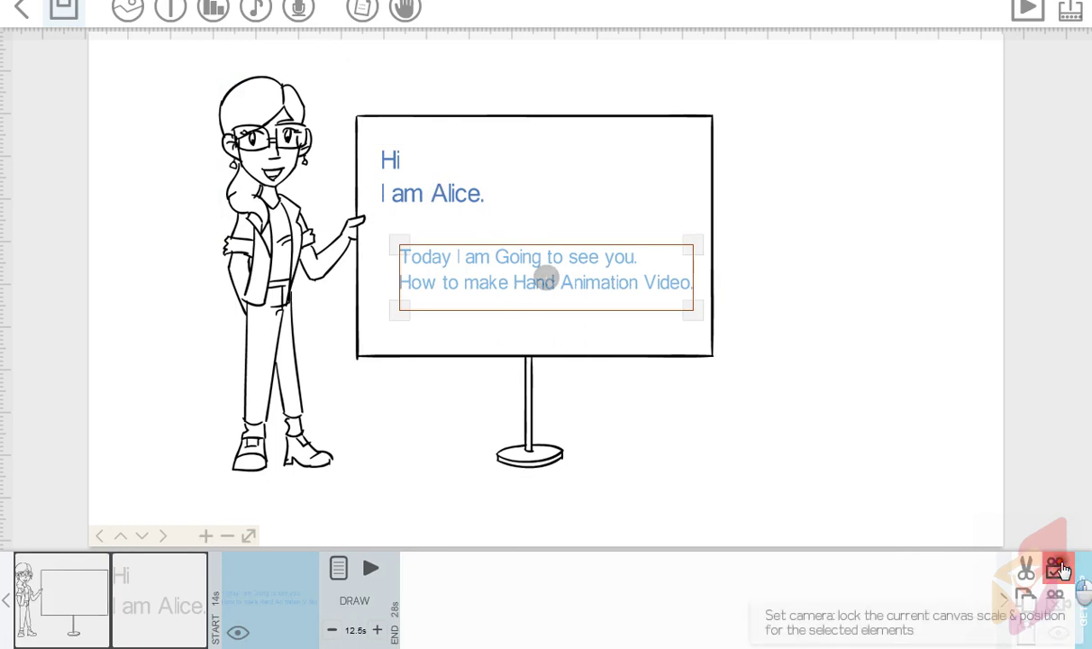
{"action": "left_click", "coordinate": [73, 590]}
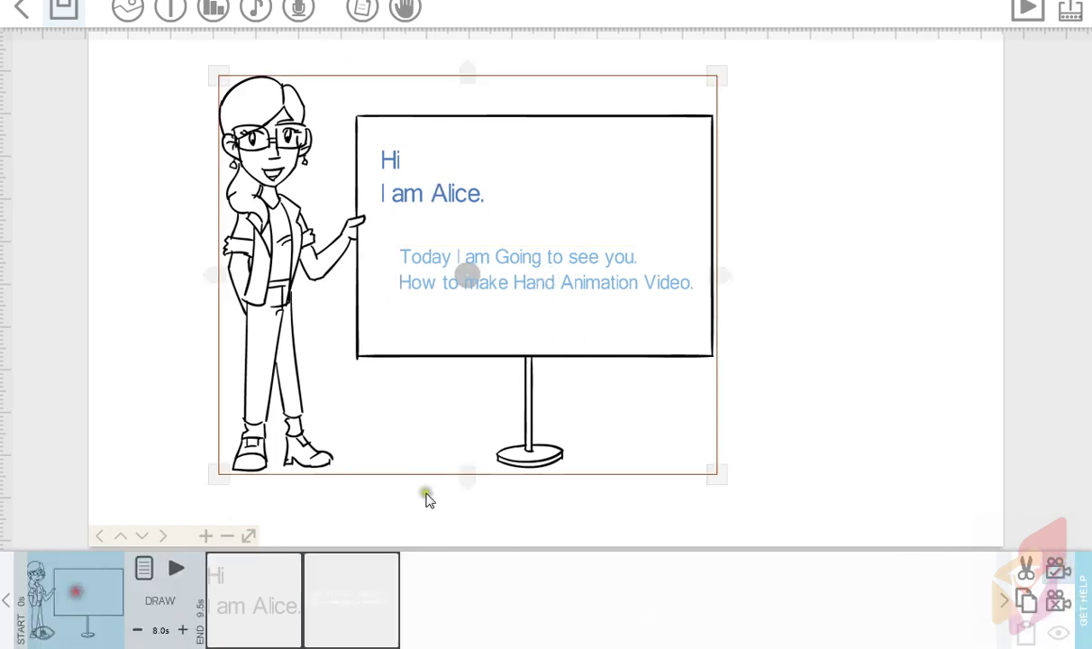
{"action": "left_click", "coordinate": [1027, 41]}
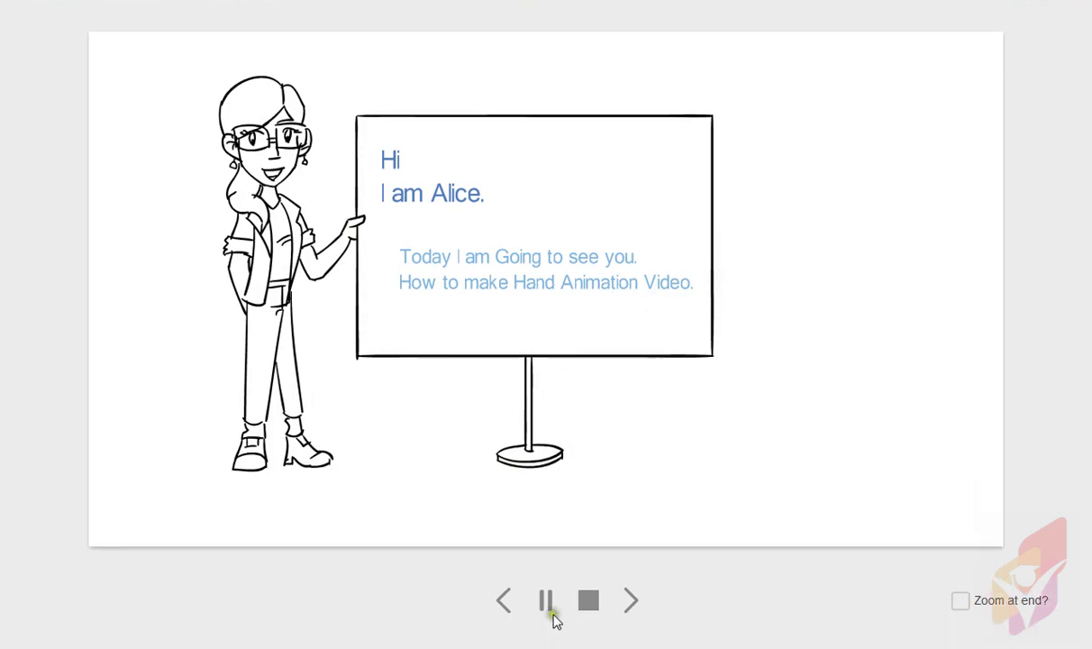
Step: Set the draw time of the light blue text to 6 seconds
{"action": "left_click", "coordinate": [258, 612]}
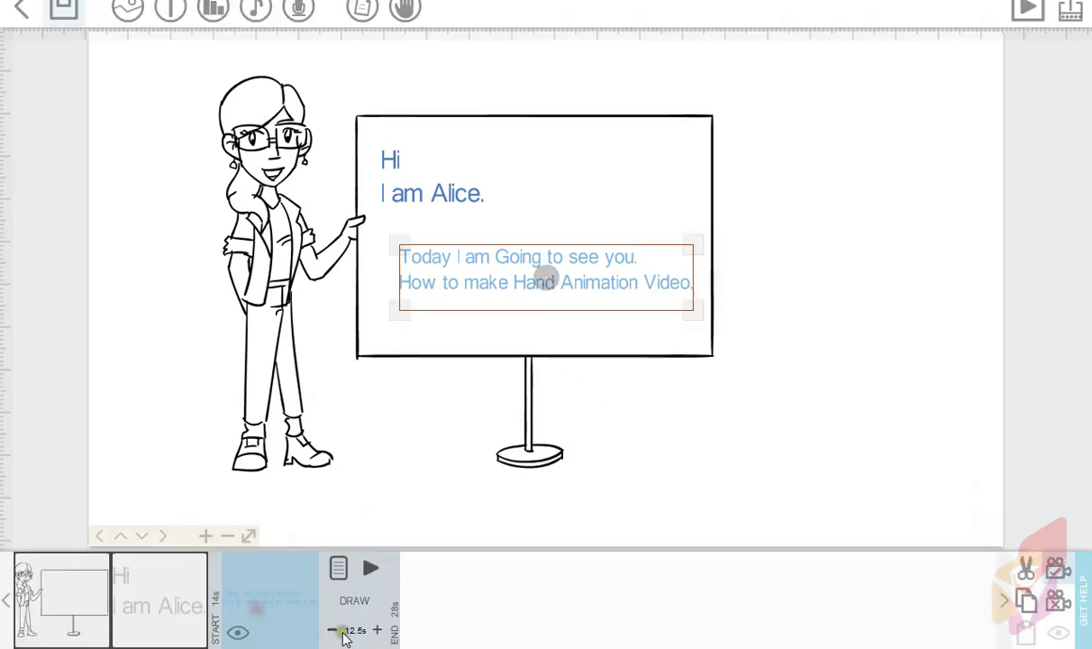
{"action": "left_click", "coordinate": [354, 630]}
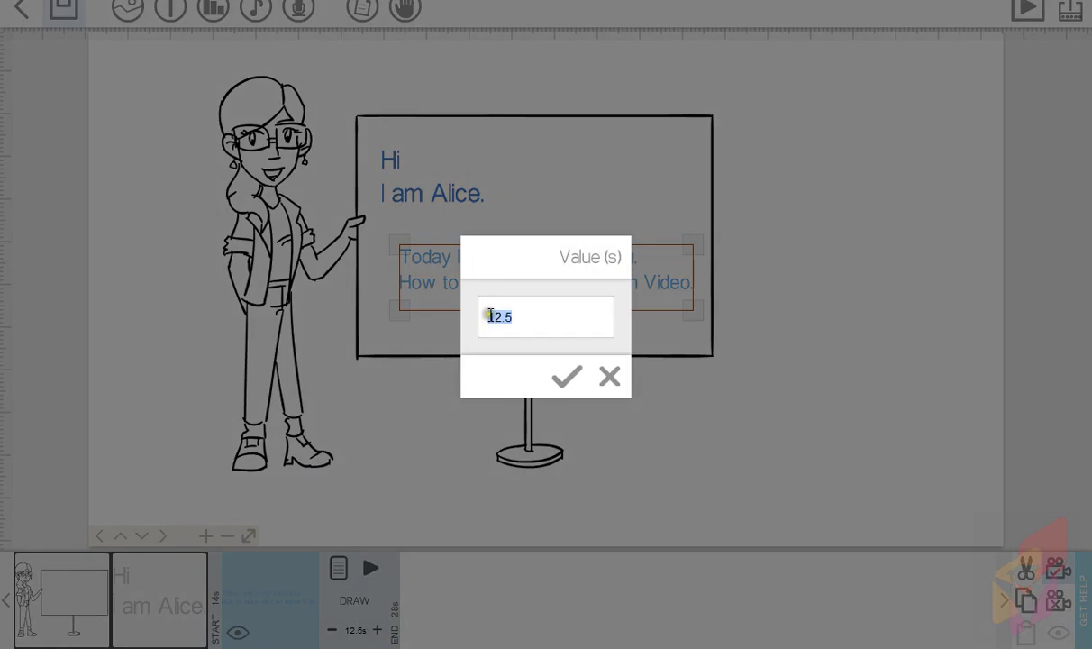
{"action": "key", "text": "Return"}
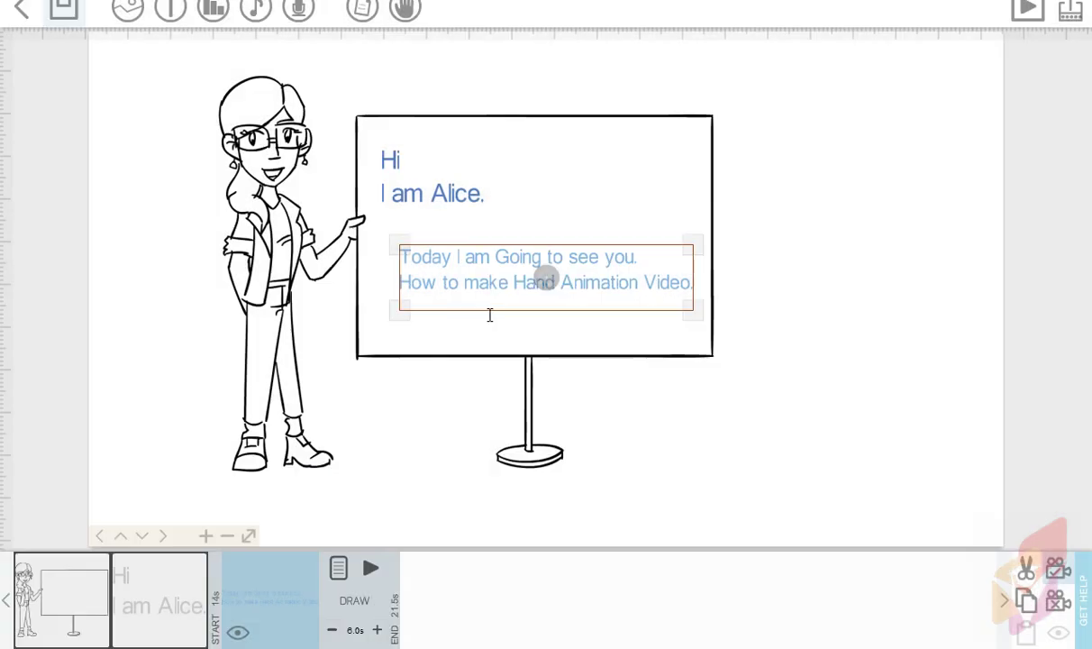
{"action": "left_click", "coordinate": [786, 409]}
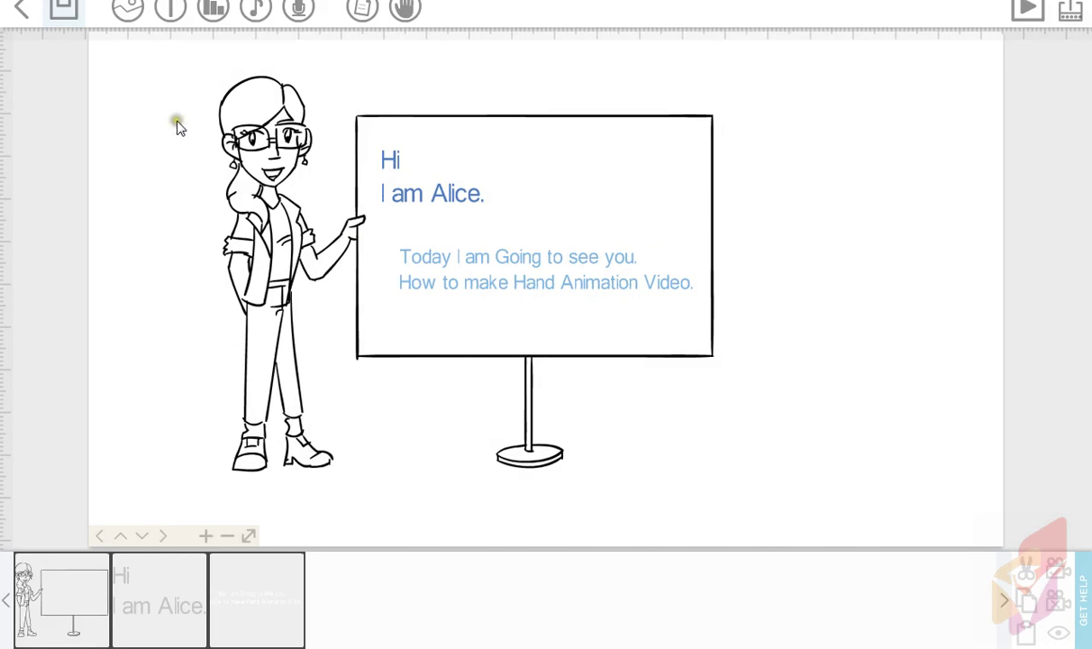
Step: Save the scribe under the name risebangladesh in the base folder
{"action": "left_click", "coordinate": [65, 41]}
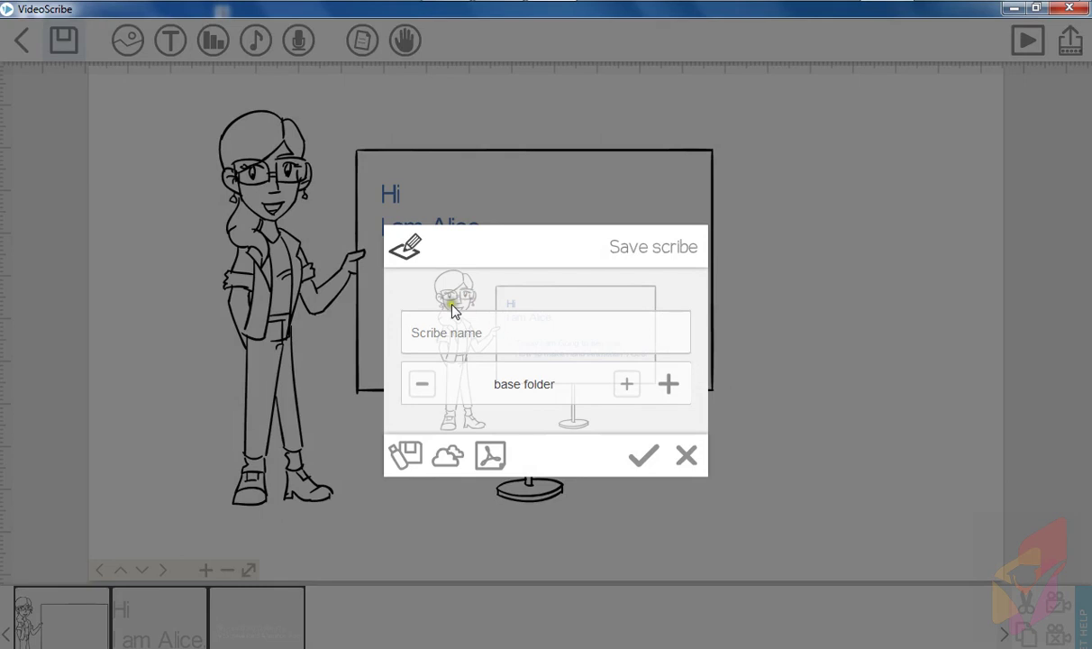
{"action": "type", "text": "ri"}
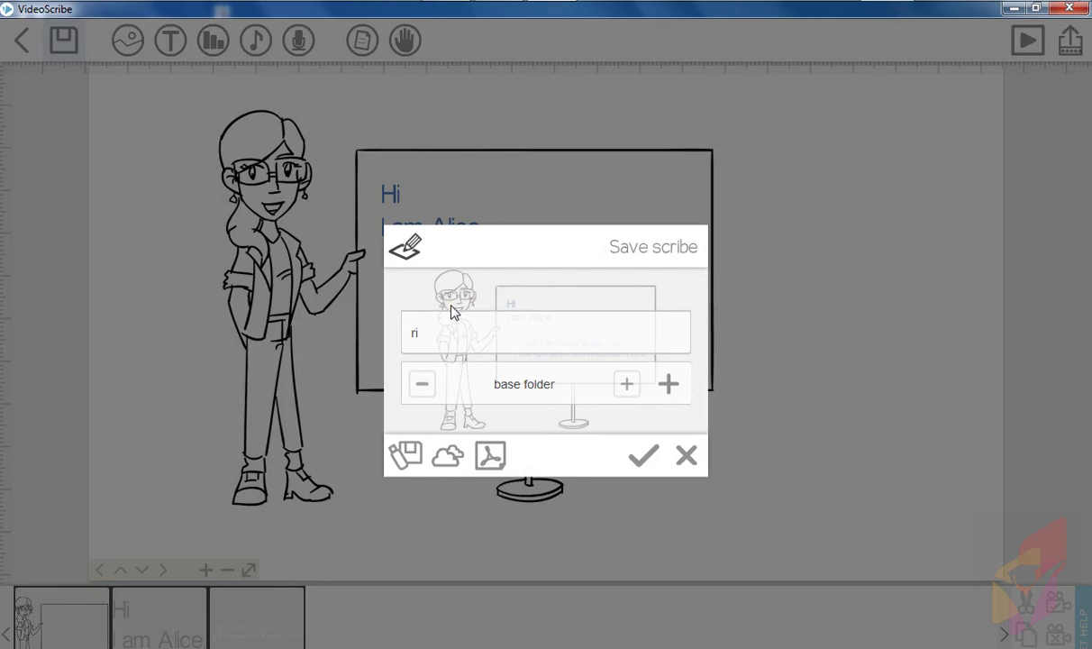
{"action": "type", "text": "sebangladesh"}
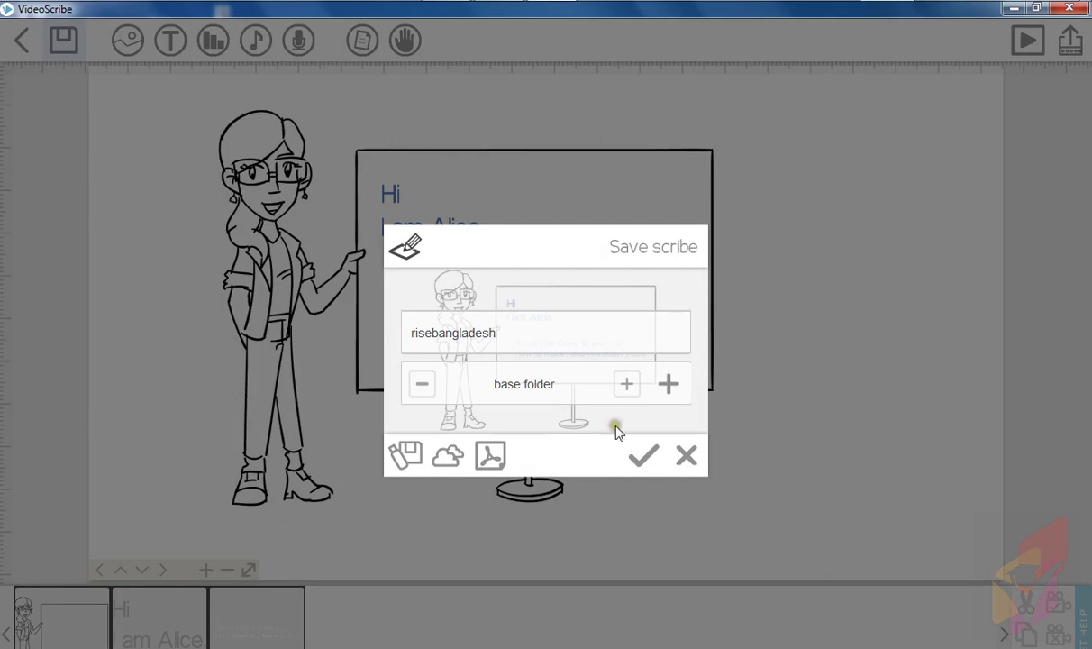
{"action": "left_click", "coordinate": [644, 456]}
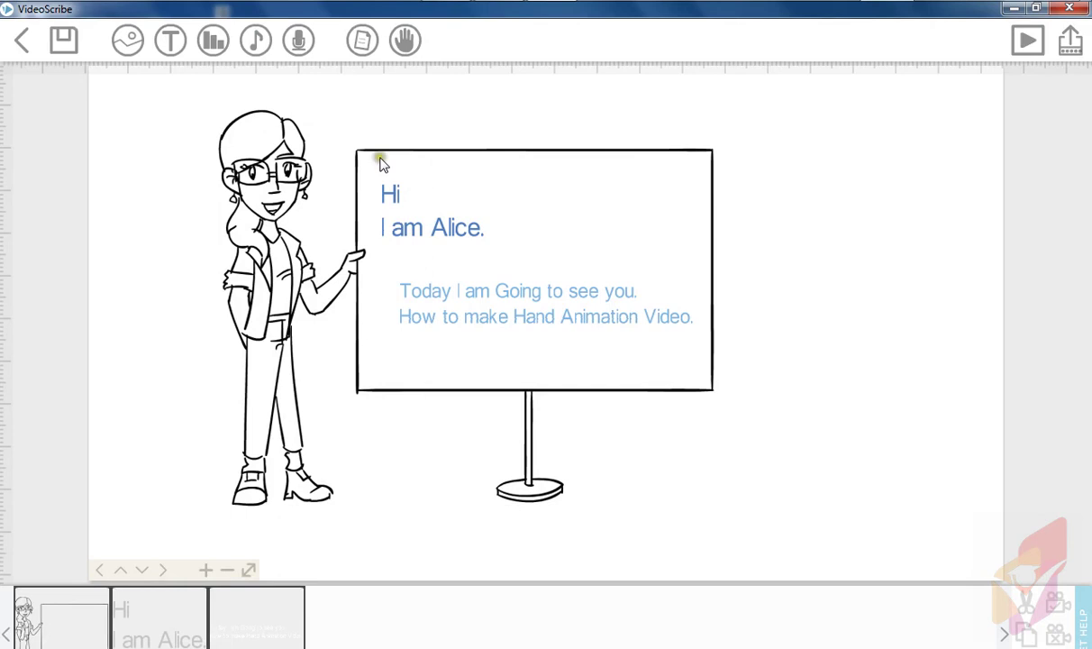
Step: Audition tracks from the music library, including Ask Me Why, and choose Big Mine as the background music
{"action": "left_click", "coordinate": [257, 43]}
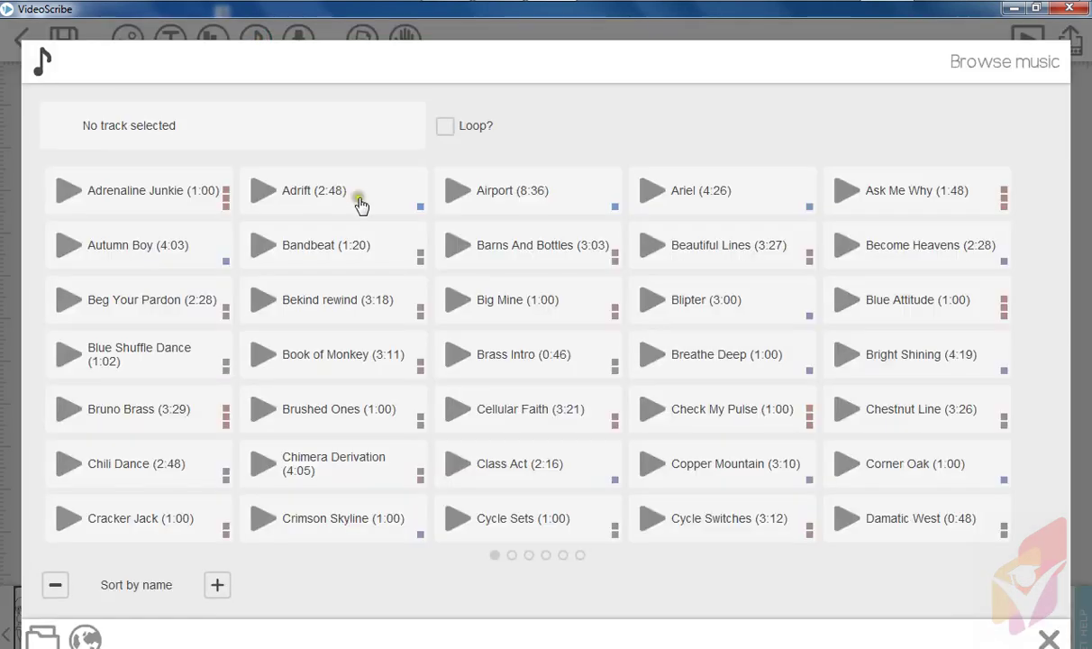
{"action": "left_click", "coordinate": [848, 193]}
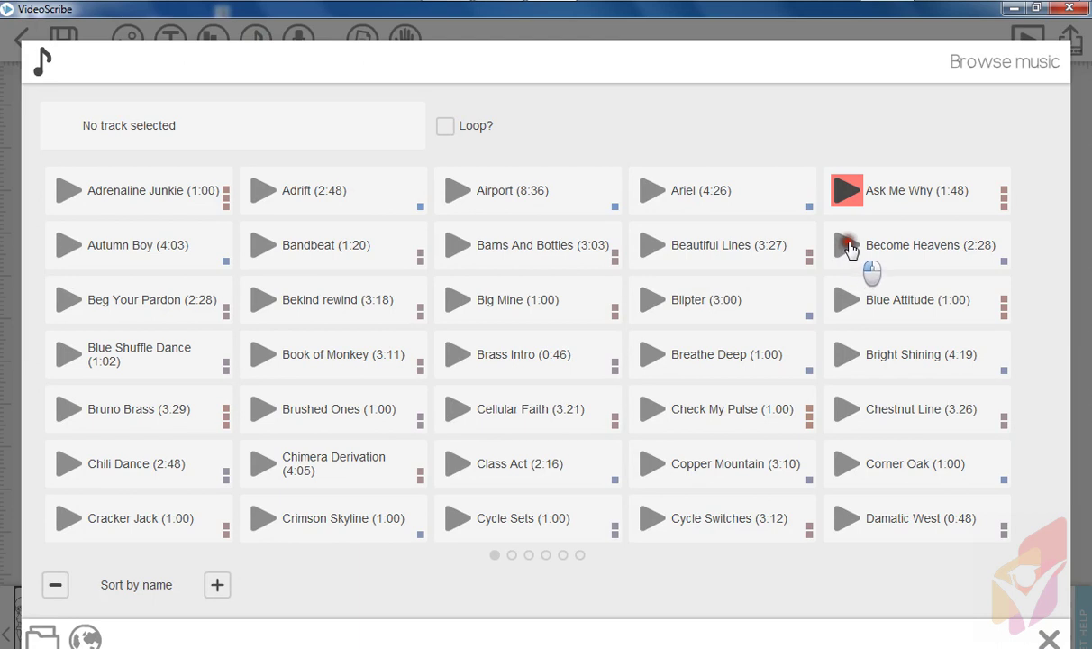
{"action": "left_click", "coordinate": [850, 247]}
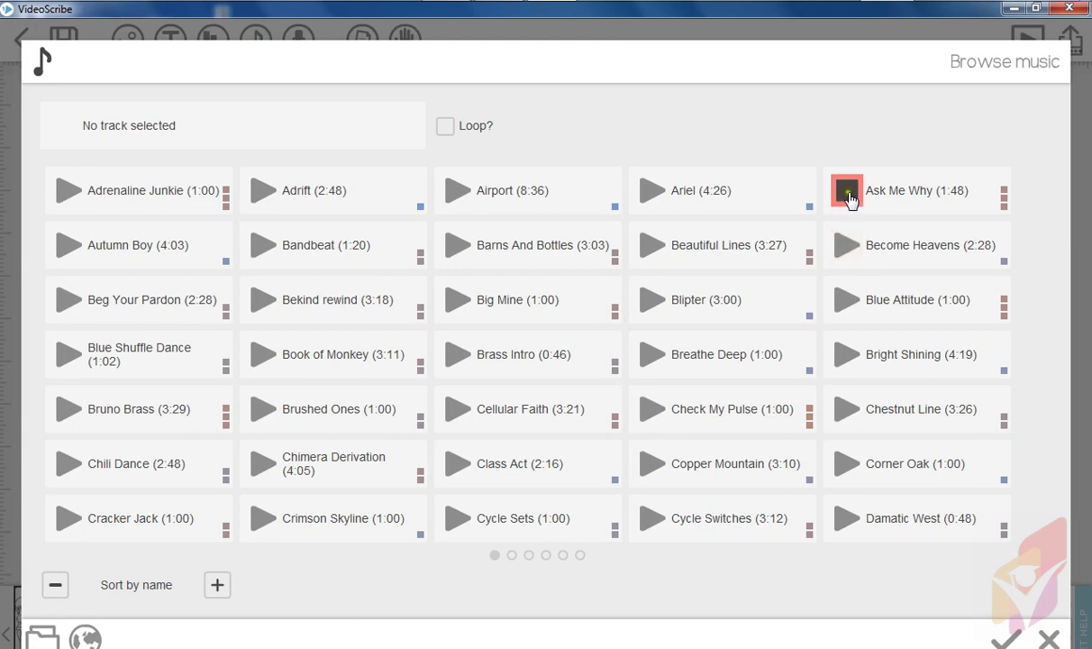
{"action": "left_click", "coordinate": [848, 193]}
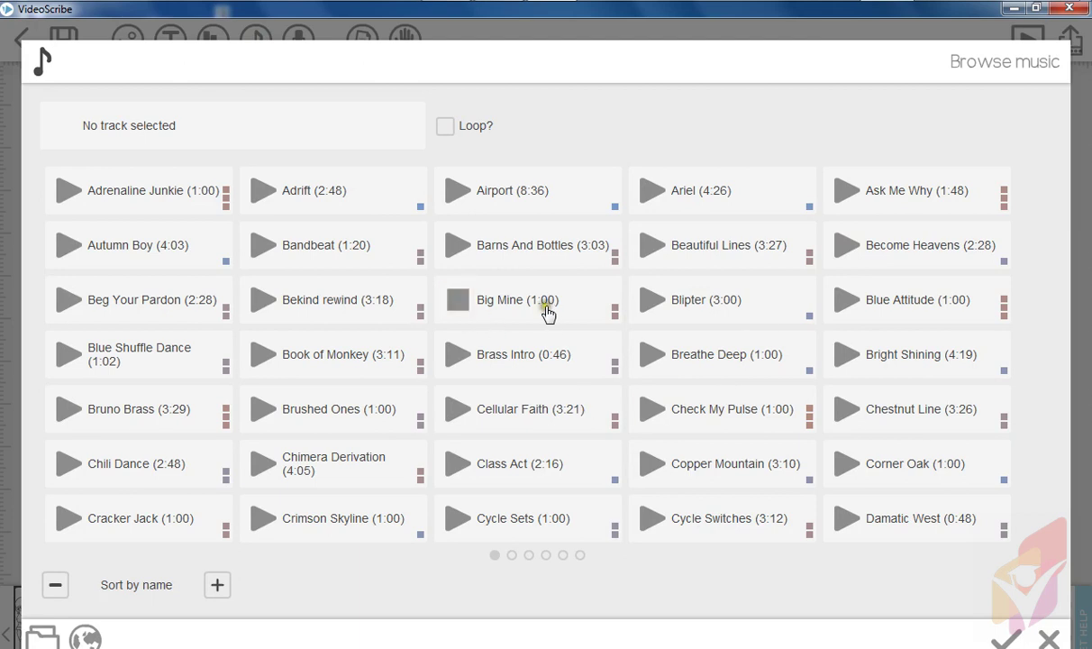
{"action": "left_click", "coordinate": [455, 307]}
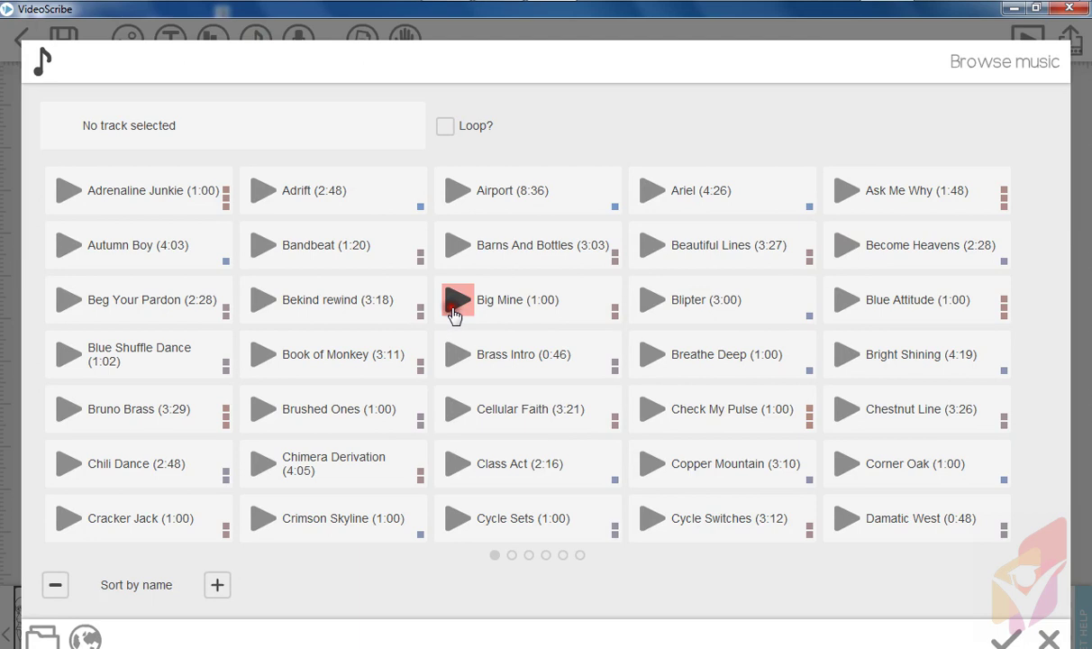
{"action": "left_click", "coordinate": [542, 306]}
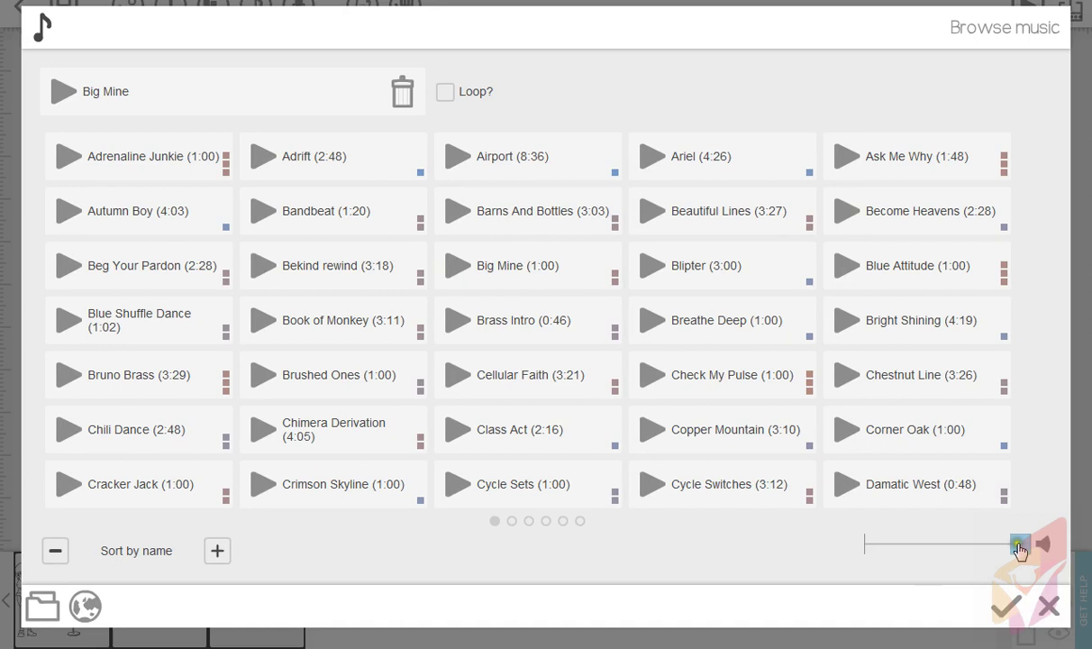
Step: Enable looping for the Big Mine track at full volume and apply the music to the scribe
{"action": "mouse_move", "coordinate": [1021, 550]}
{"action": "left_mouse_down"}
{"action": "mouse_move", "coordinate": [996, 551]}
{"action": "mouse_move", "coordinate": [1020, 545]}
{"action": "left_mouse_up"}
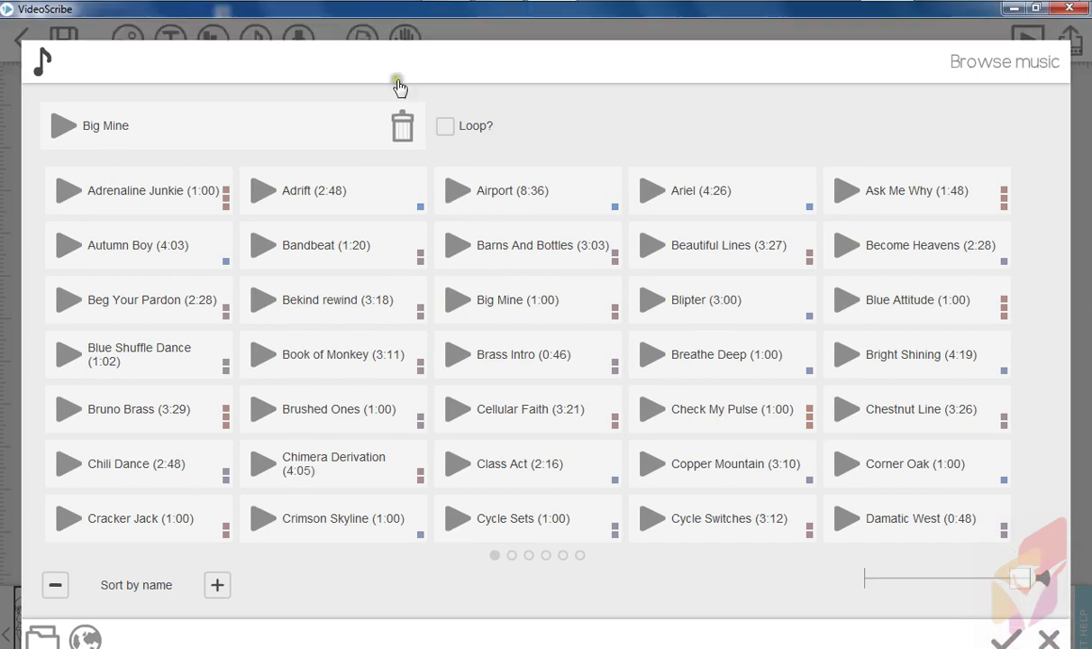
{"action": "left_click", "coordinate": [445, 126]}
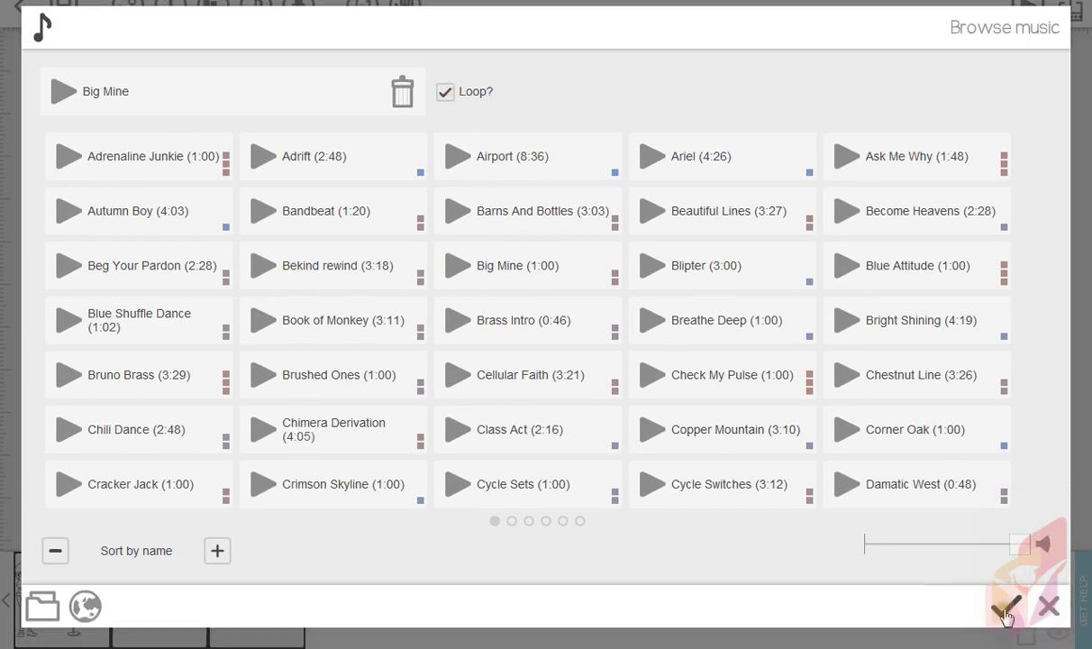
{"action": "left_click", "coordinate": [1007, 605]}
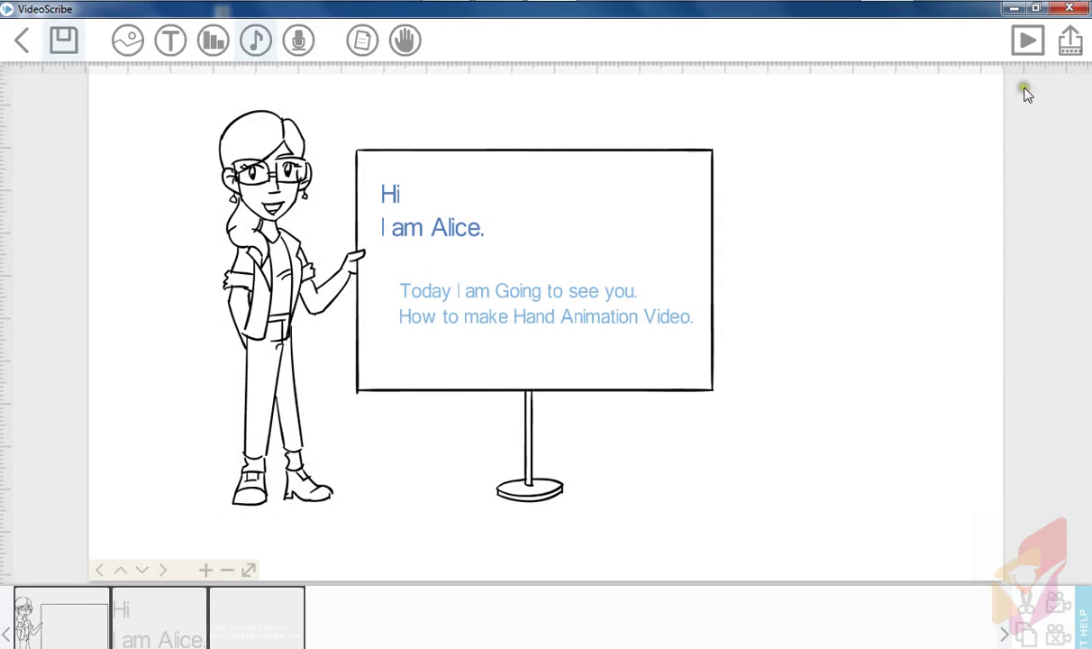
Step: Preview the whole scribe together with its background music
{"action": "left_click", "coordinate": [1027, 42]}
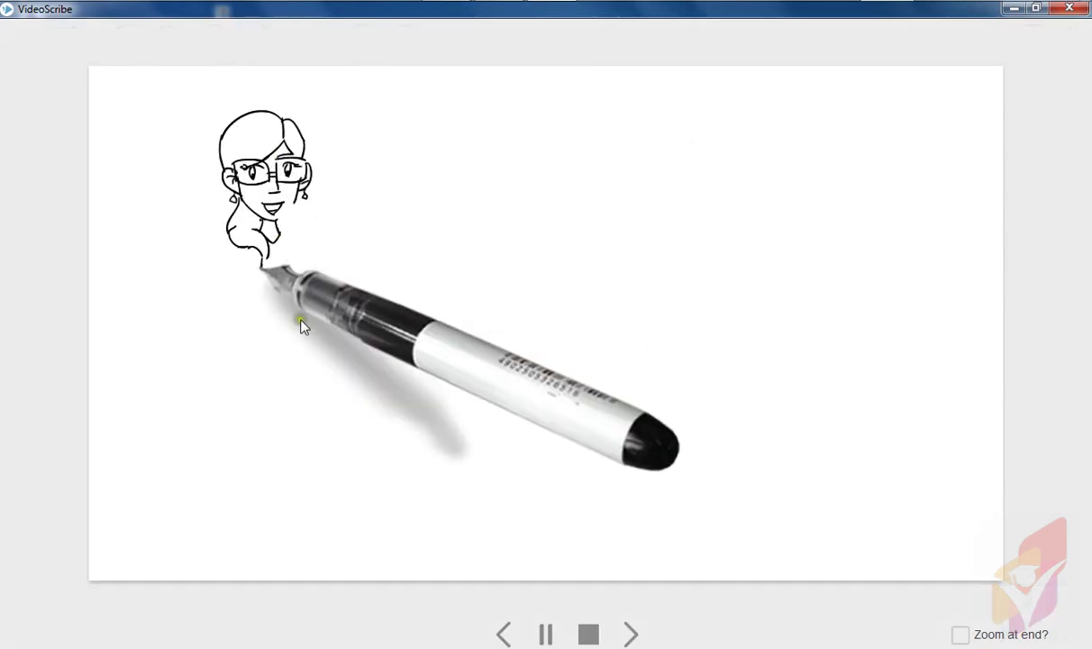
{"action": "left_click", "coordinate": [586, 595]}
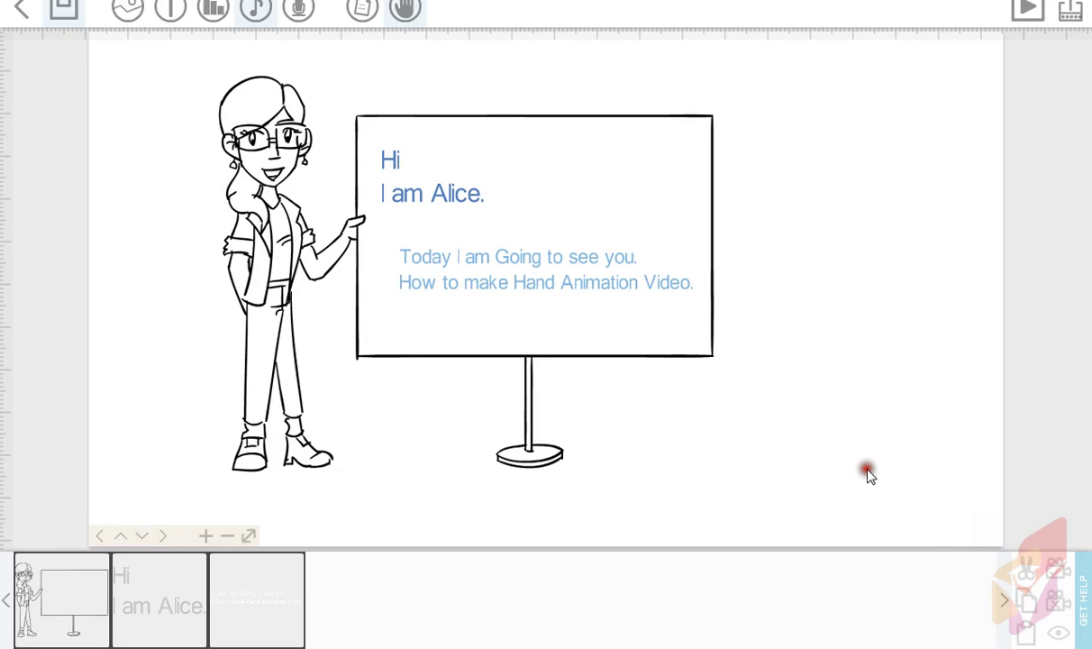
Step: Save the updated scribe again as risebangladesh in the base folder
{"action": "left_click_drag", "start_coordinate": [867, 470], "coordinate": [863, 519]}
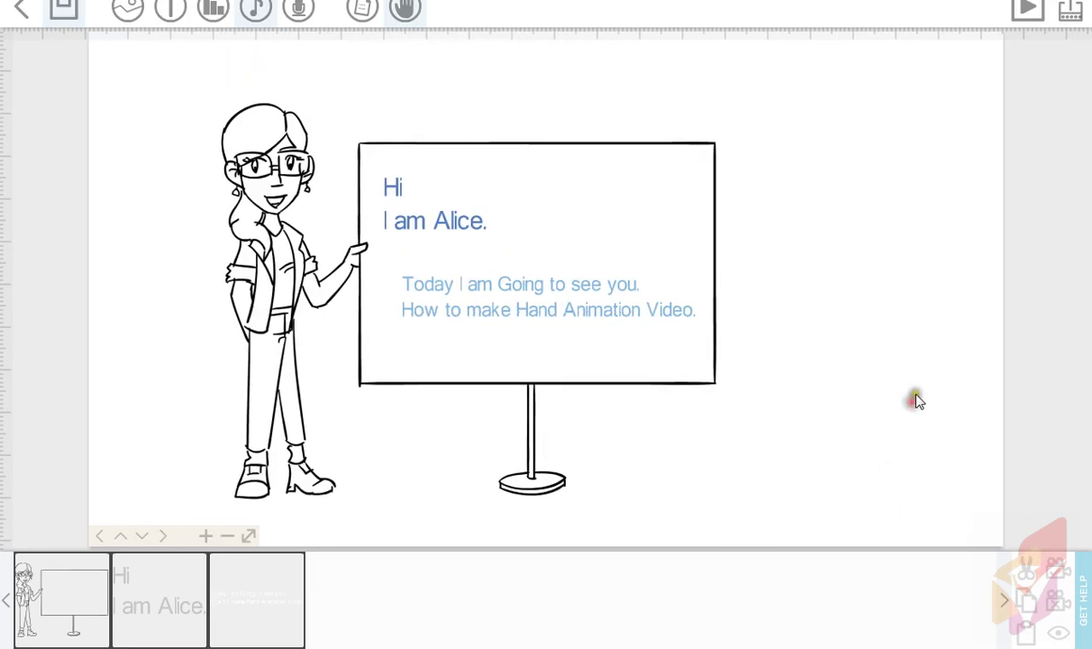
{"action": "left_click", "coordinate": [63, 9]}
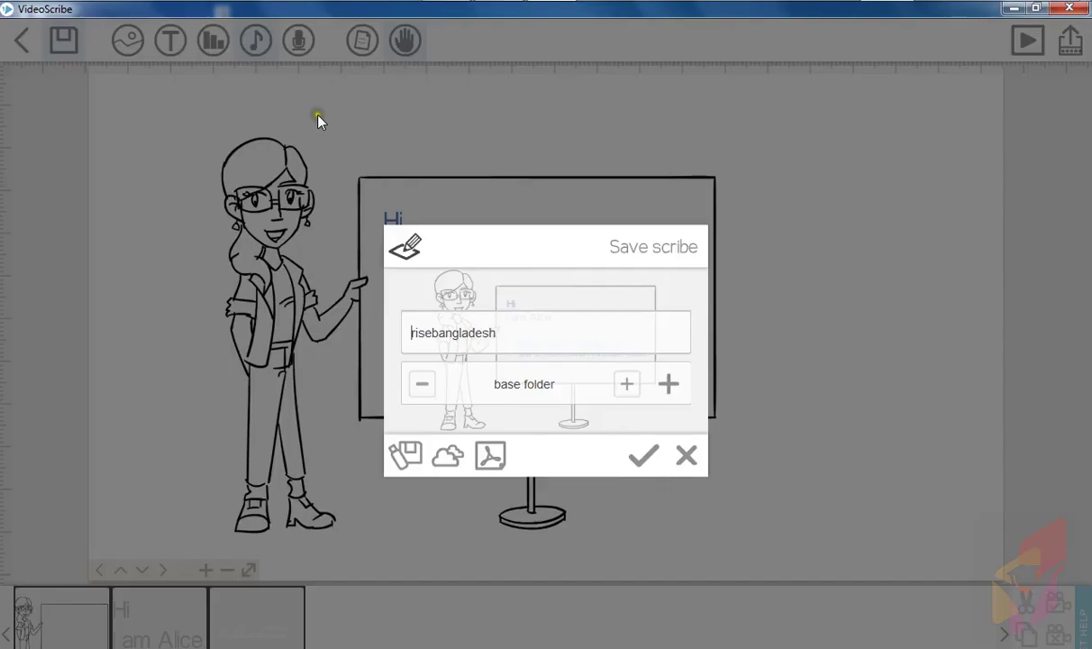
{"action": "left_click", "coordinate": [644, 456]}
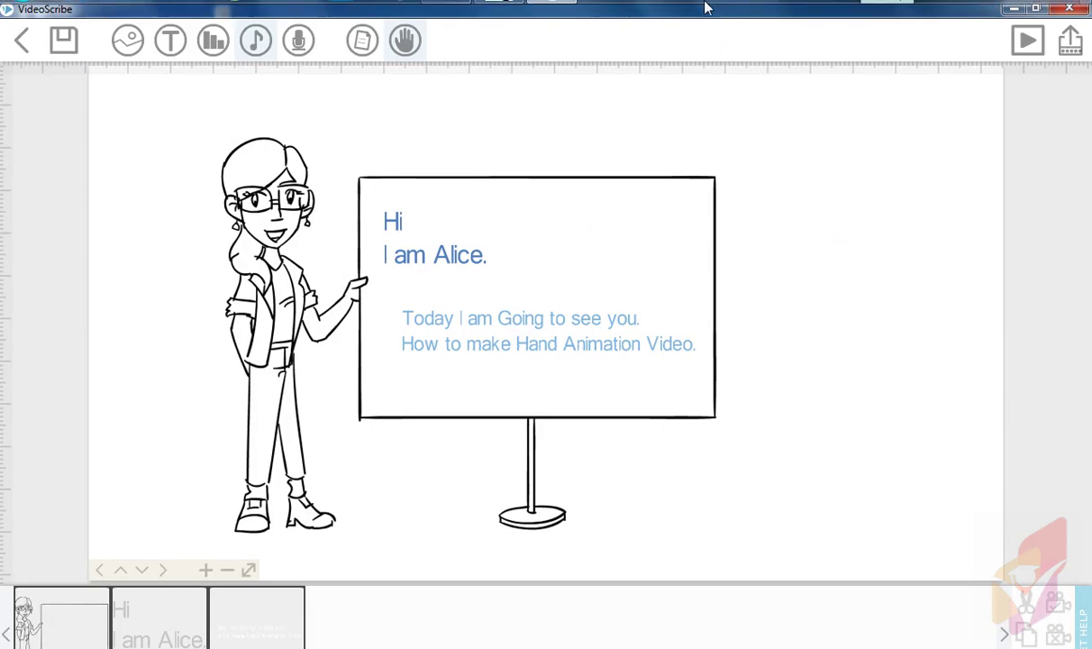
{"action": "mouse_move", "coordinate": [554, 18]}
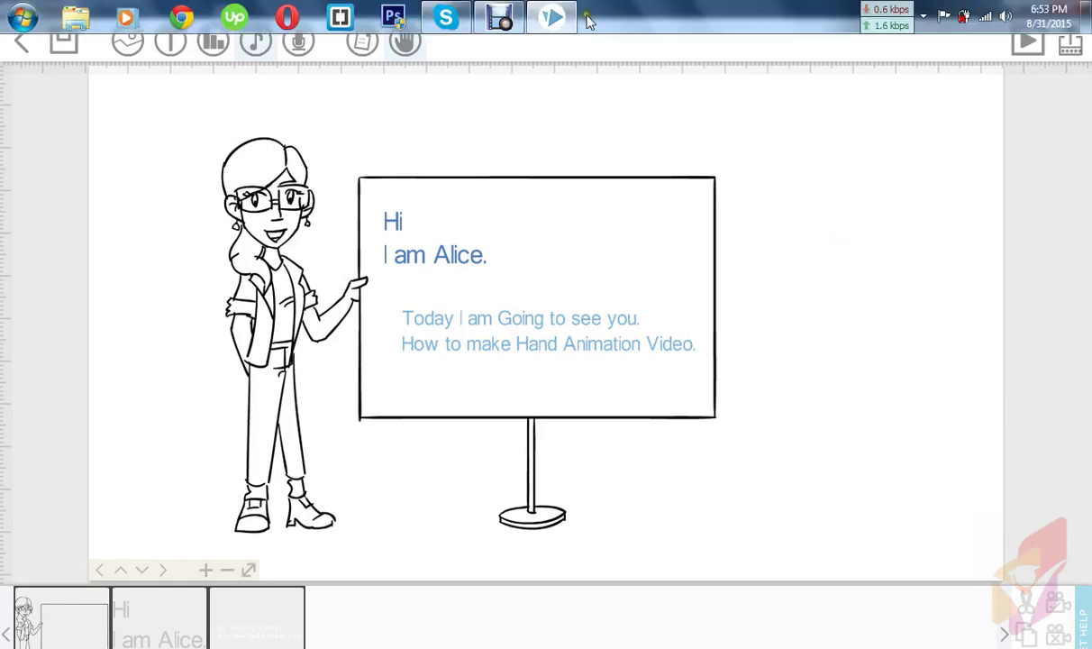
{"action": "left_click", "coordinate": [505, 16]}
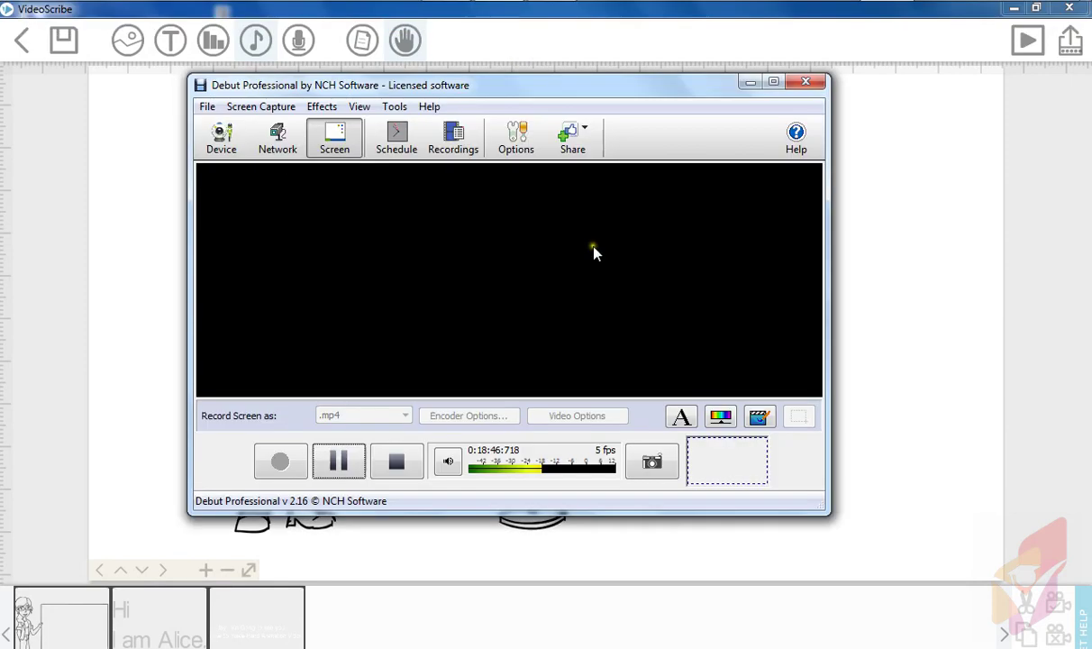